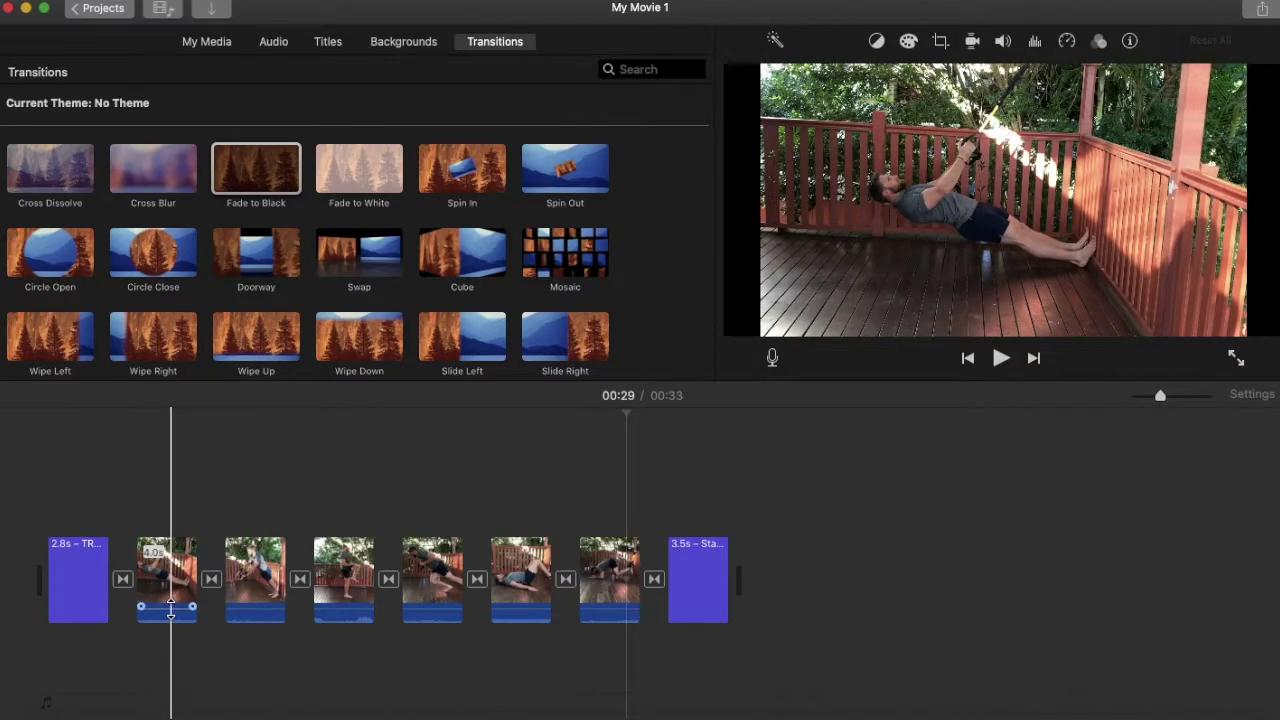
Step: Brighten the first video clip slightly by raising its highlights in the colour correction
click(149, 600)
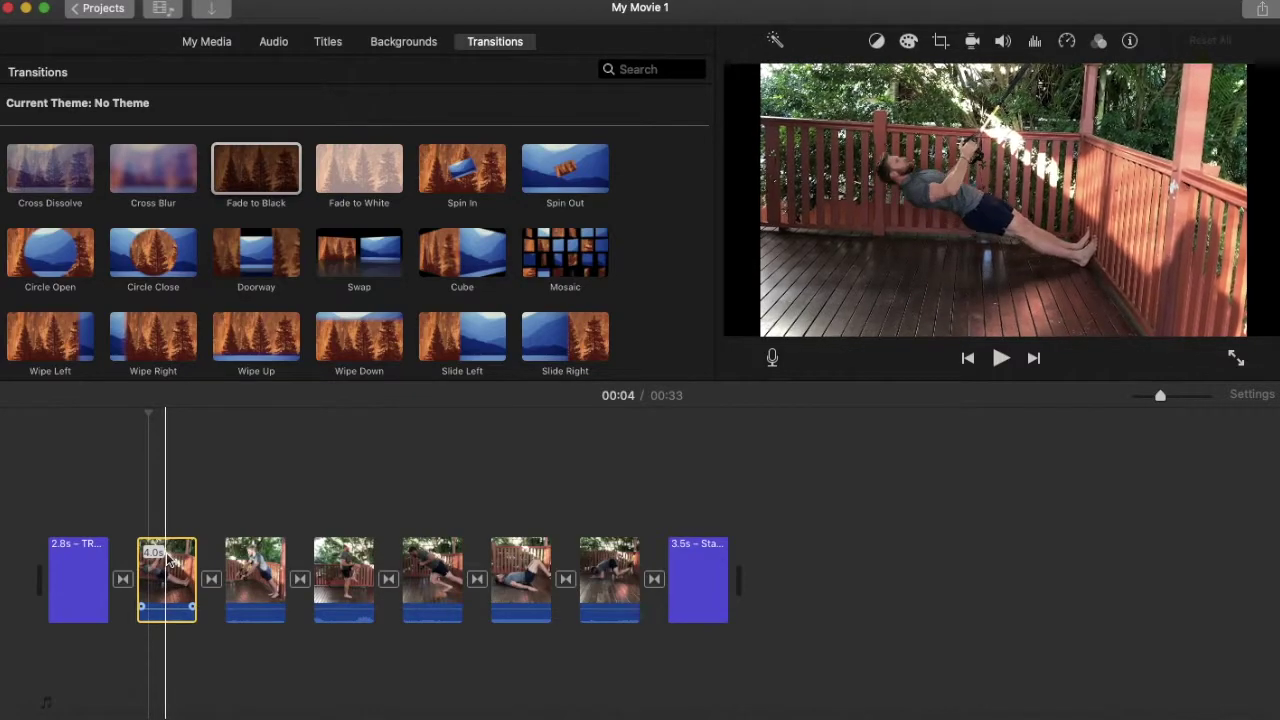
click(165, 582)
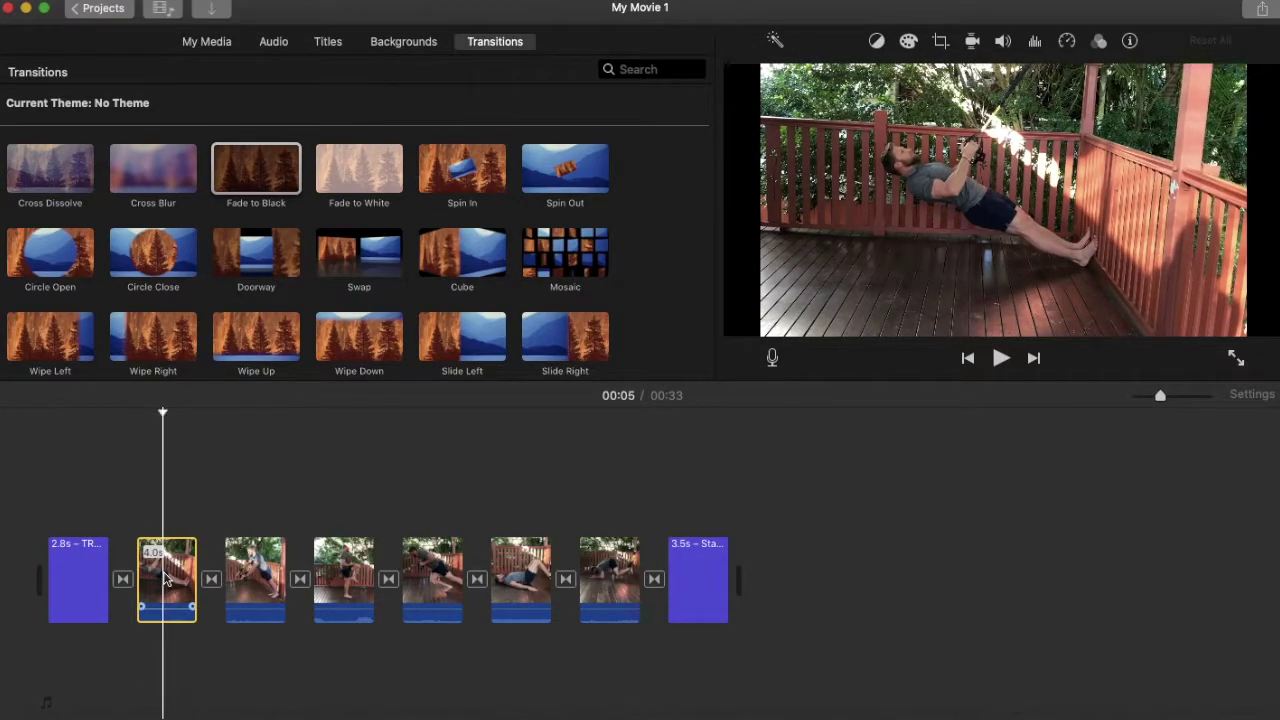
click(876, 42)
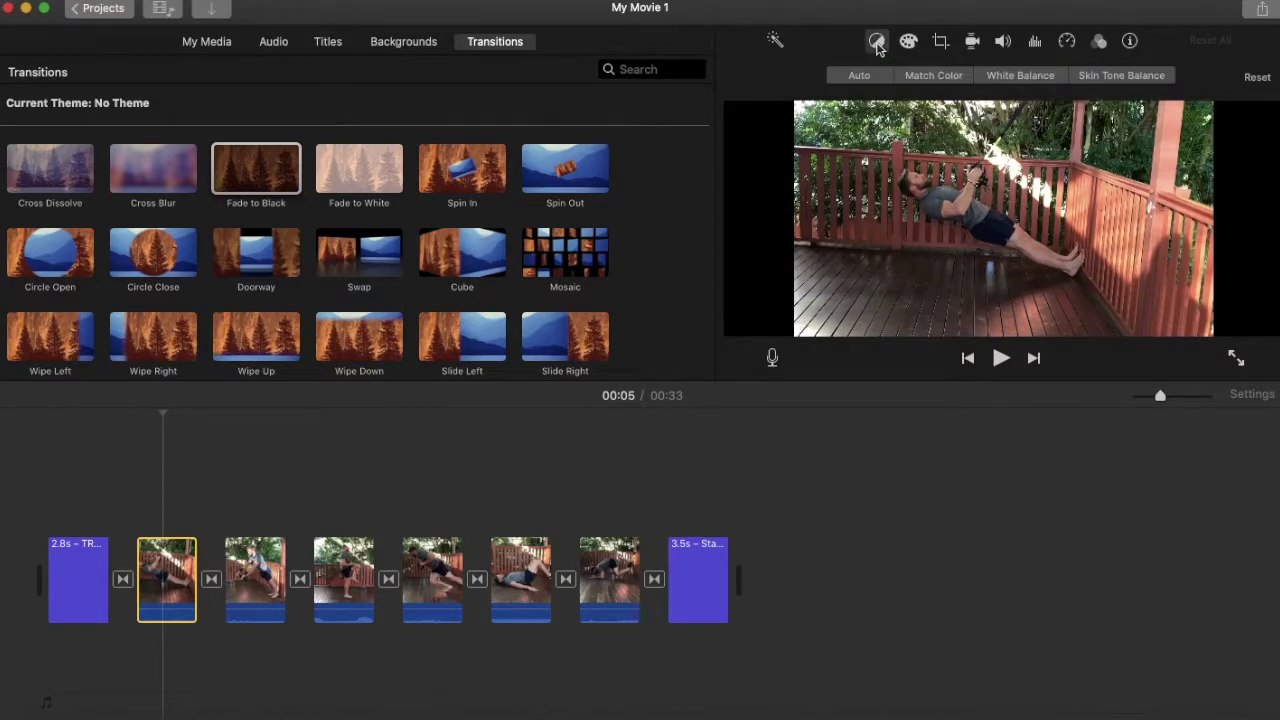
click(1001, 80)
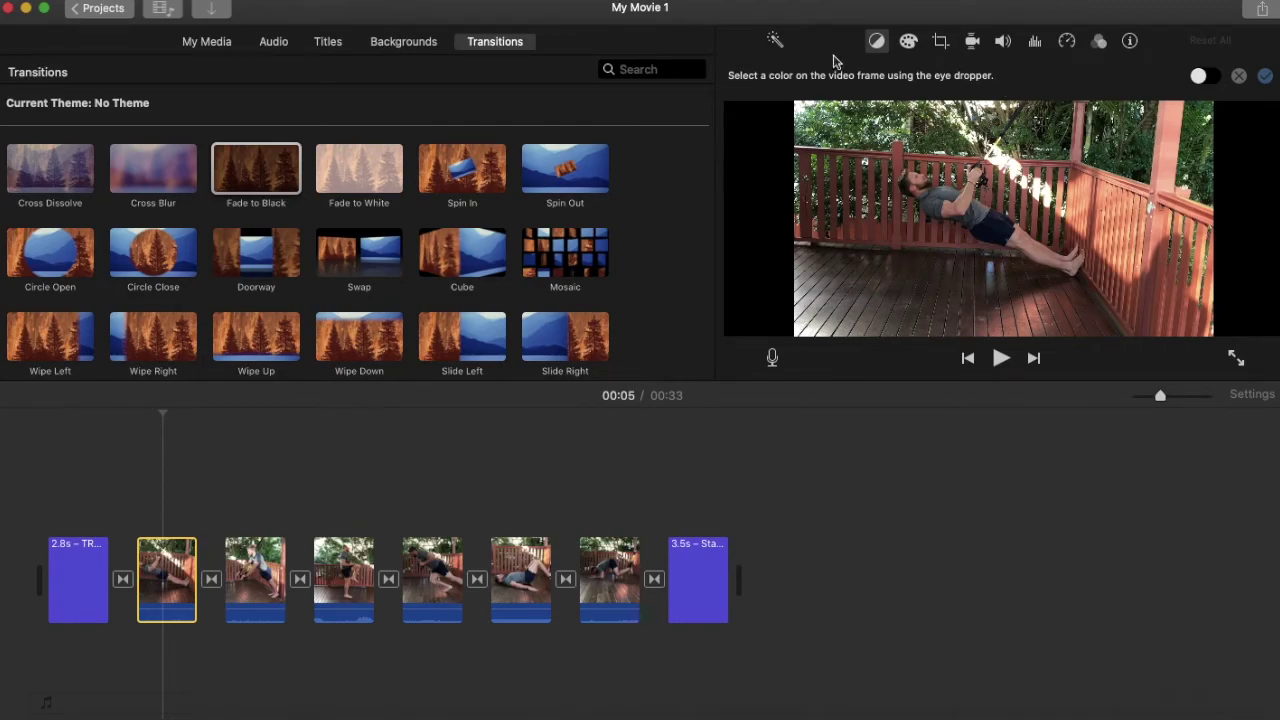
click(908, 44)
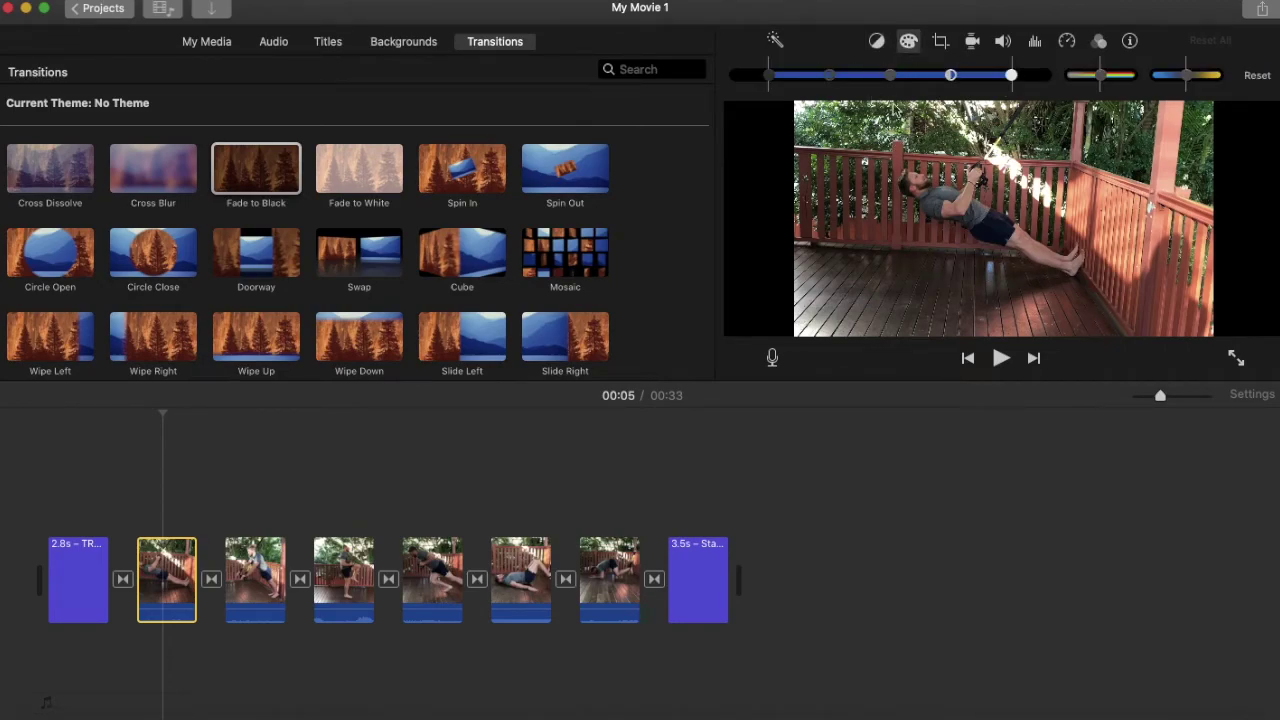
drag(1016, 75, 1032, 86)
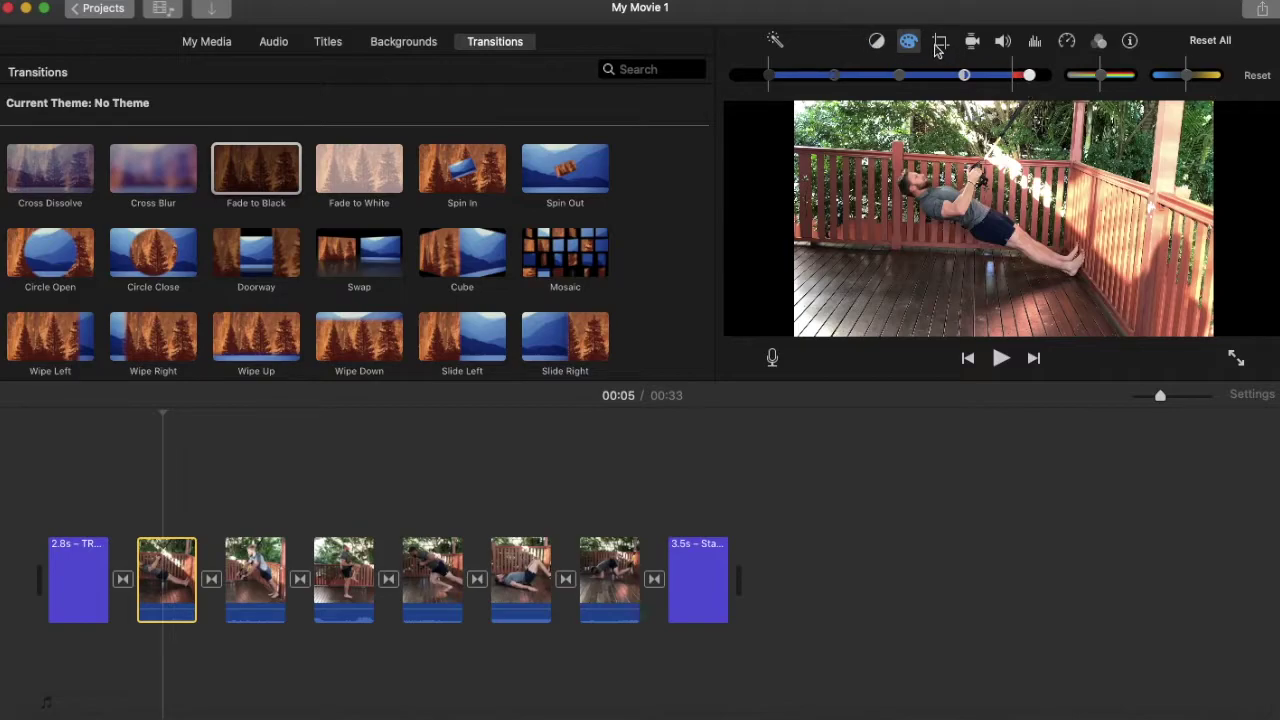
Step: Set the first video clip to Crop to Fill and tighten the crop frame around the exercising man
click(940, 42)
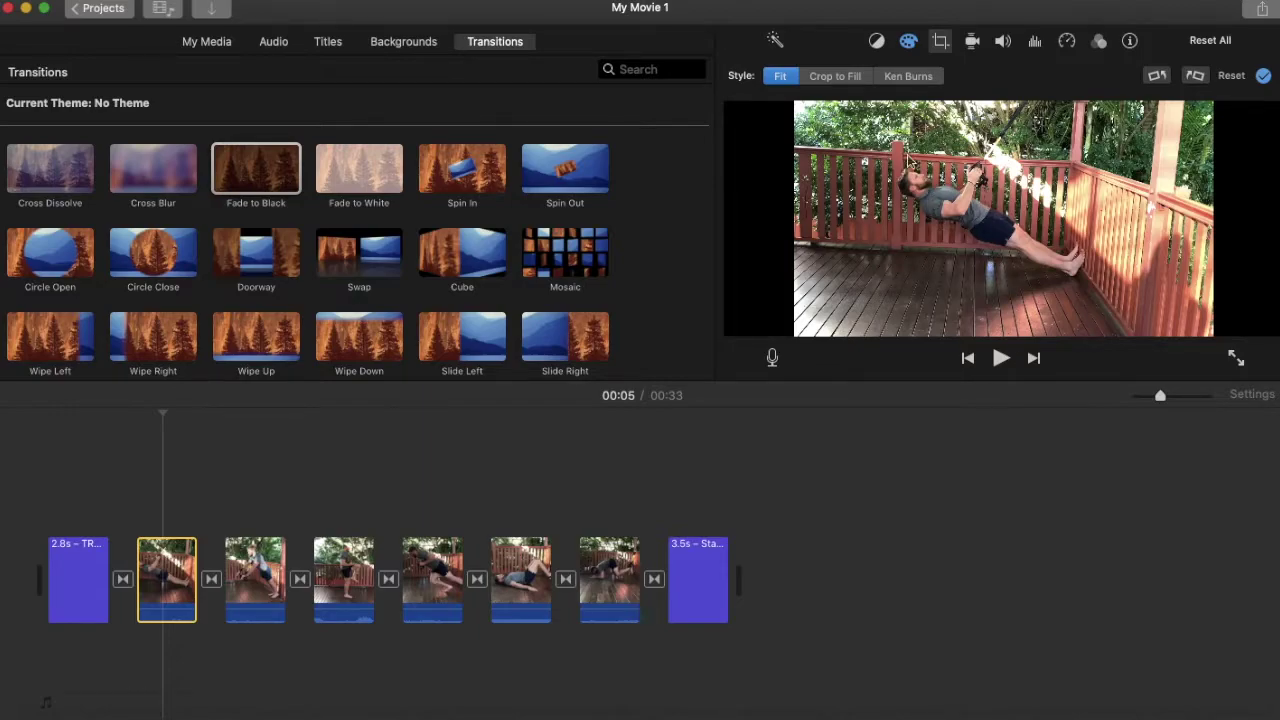
click(824, 80)
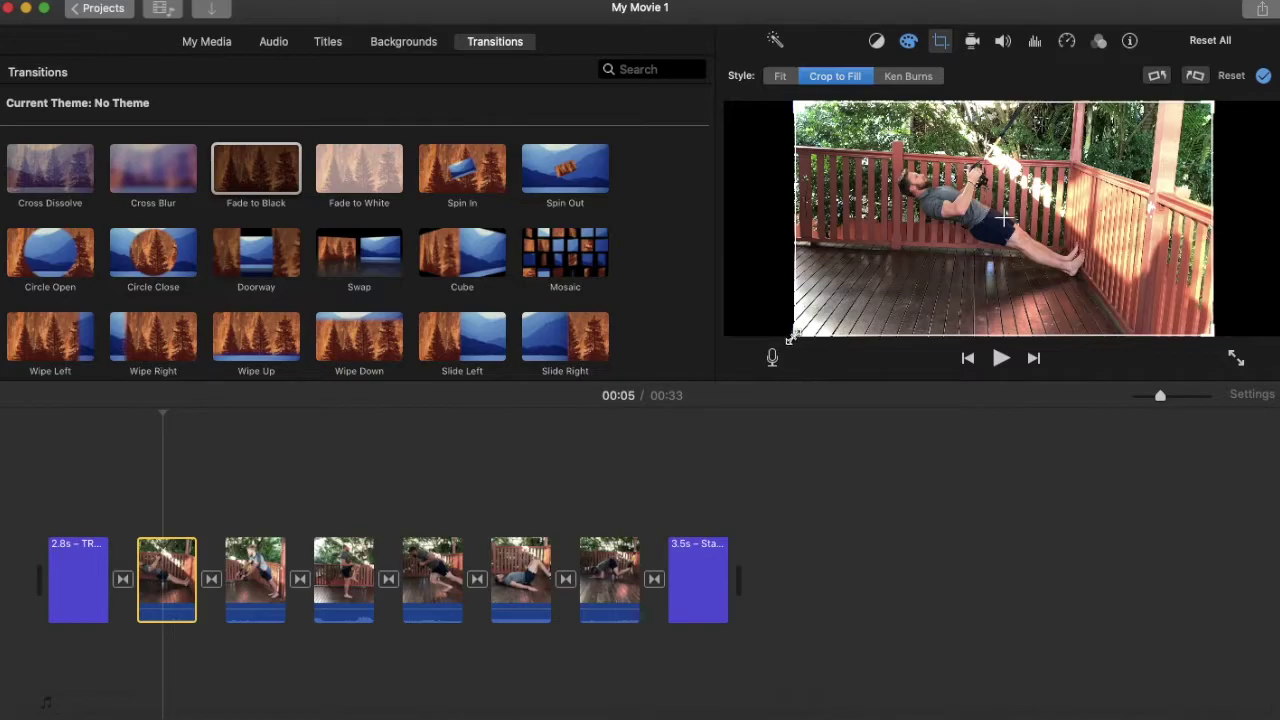
drag(790, 340, 832, 315)
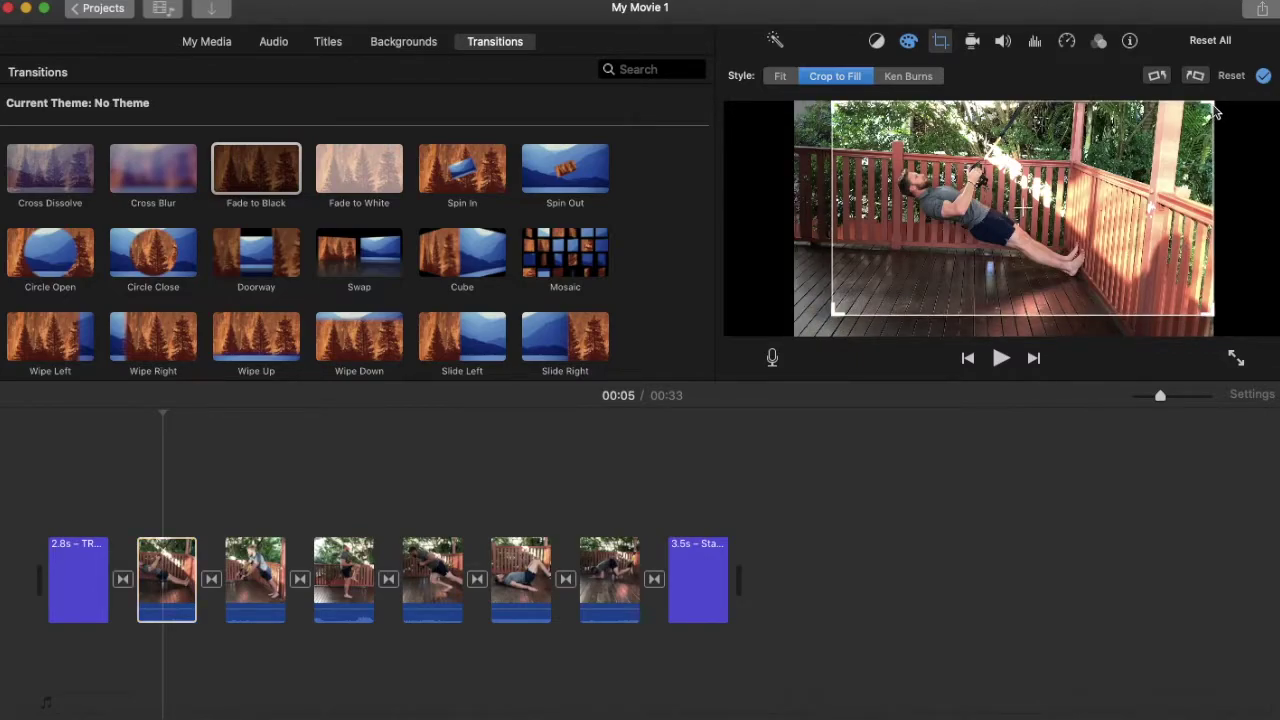
drag(1210, 101, 1160, 127)
mouse_move(1018, 250)
mouse_down()
mouse_move(1056, 231)
mouse_move(990, 239)
mouse_move(1014, 254)
mouse_move(1017, 228)
mouse_up()
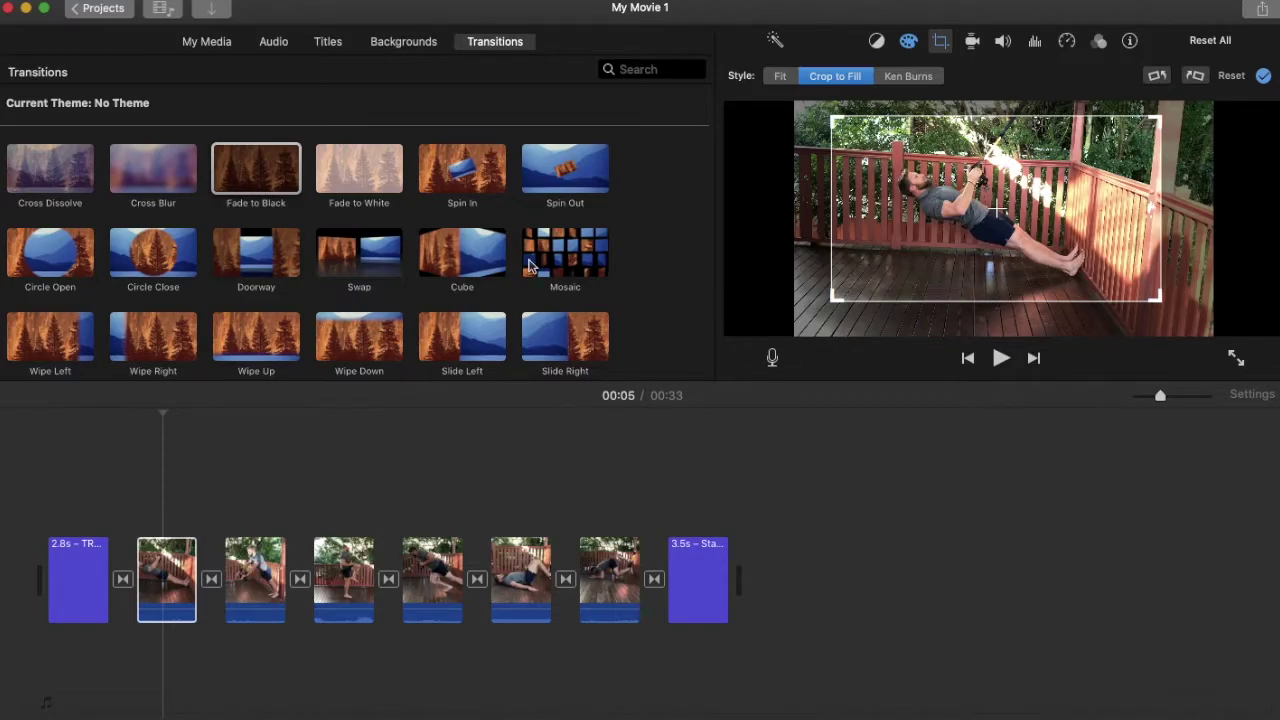
Step: Play back the movie from the start of the cropped first video clip
click(128, 443)
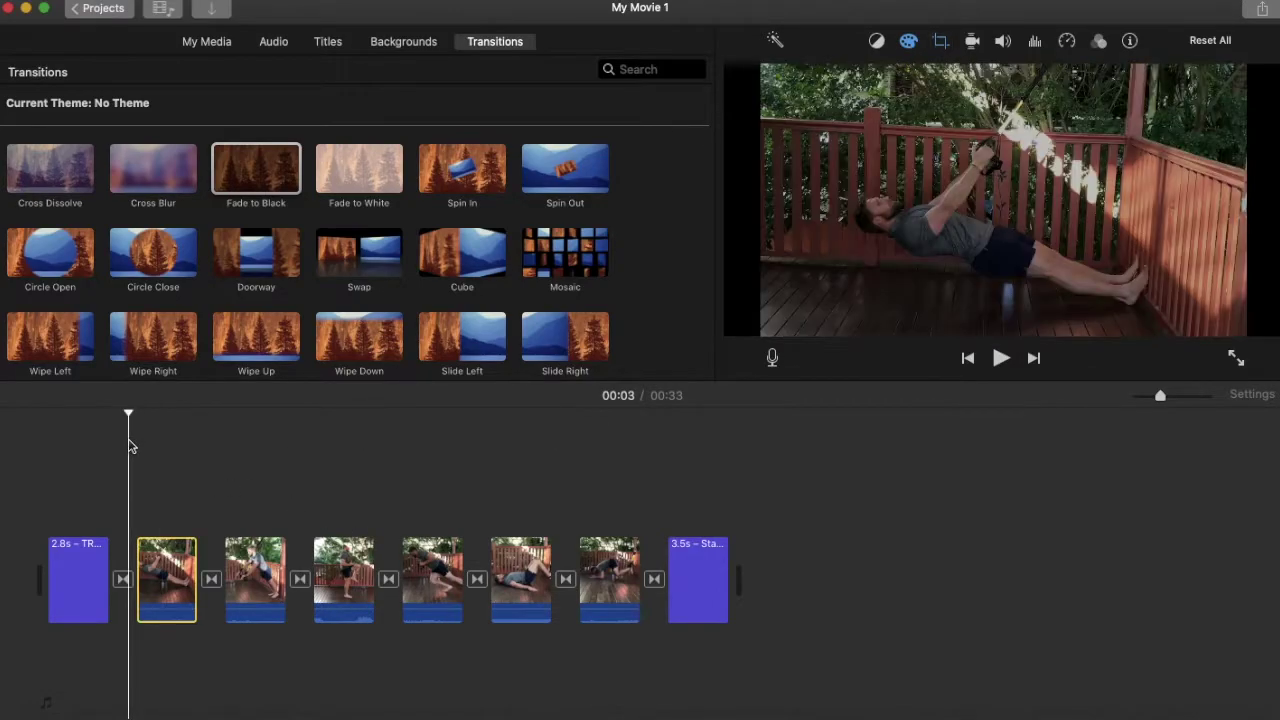
click(999, 360)
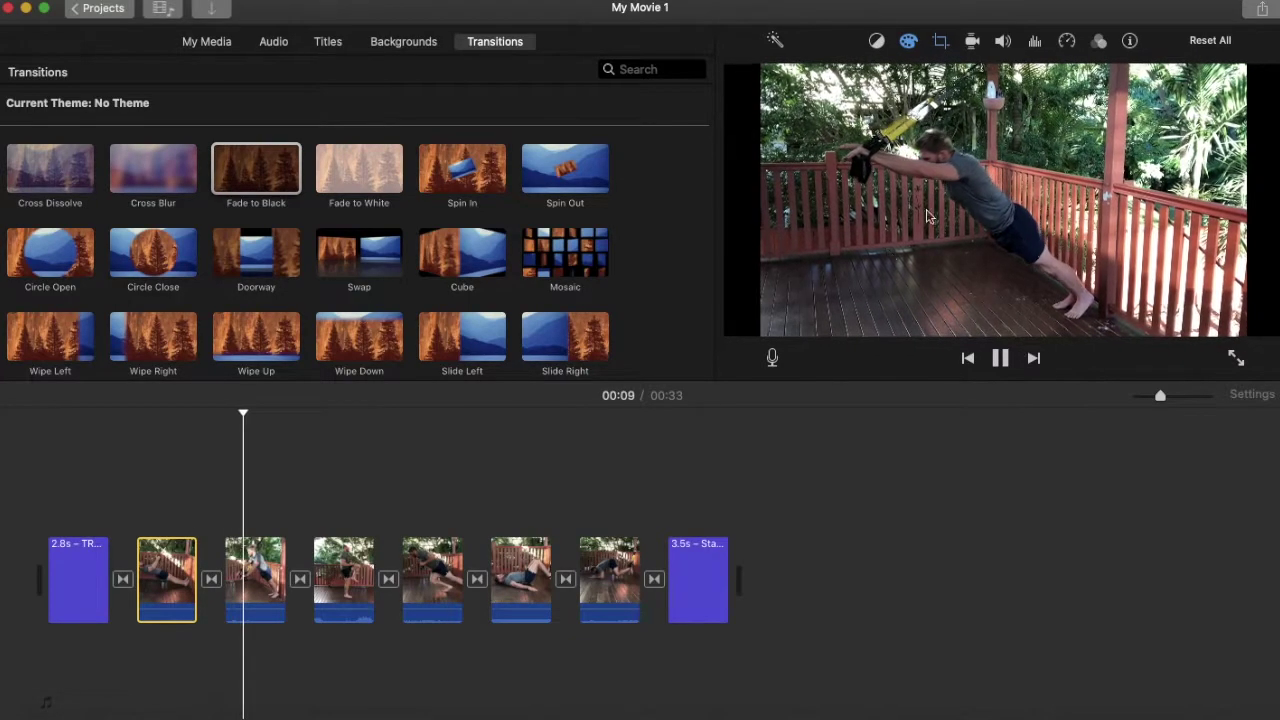
click(1000, 358)
Step: Apply the Ken Burns crop style to the second video clip
click(247, 575)
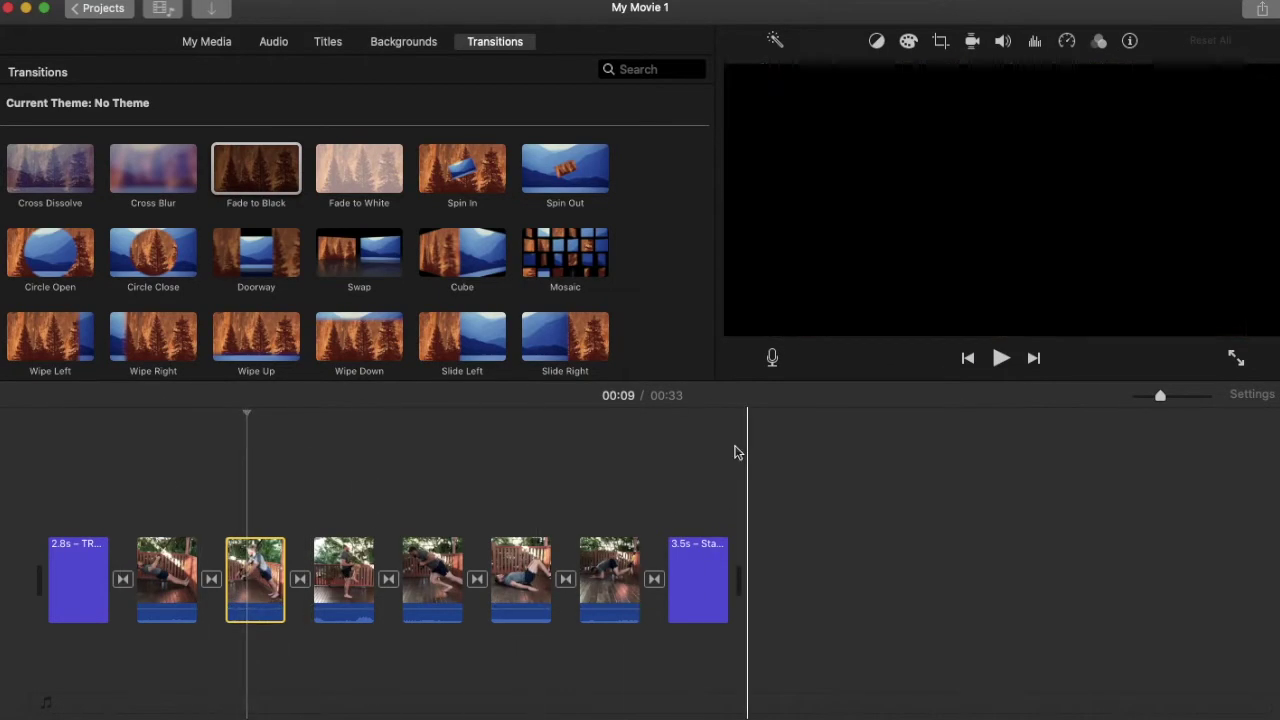
click(262, 579)
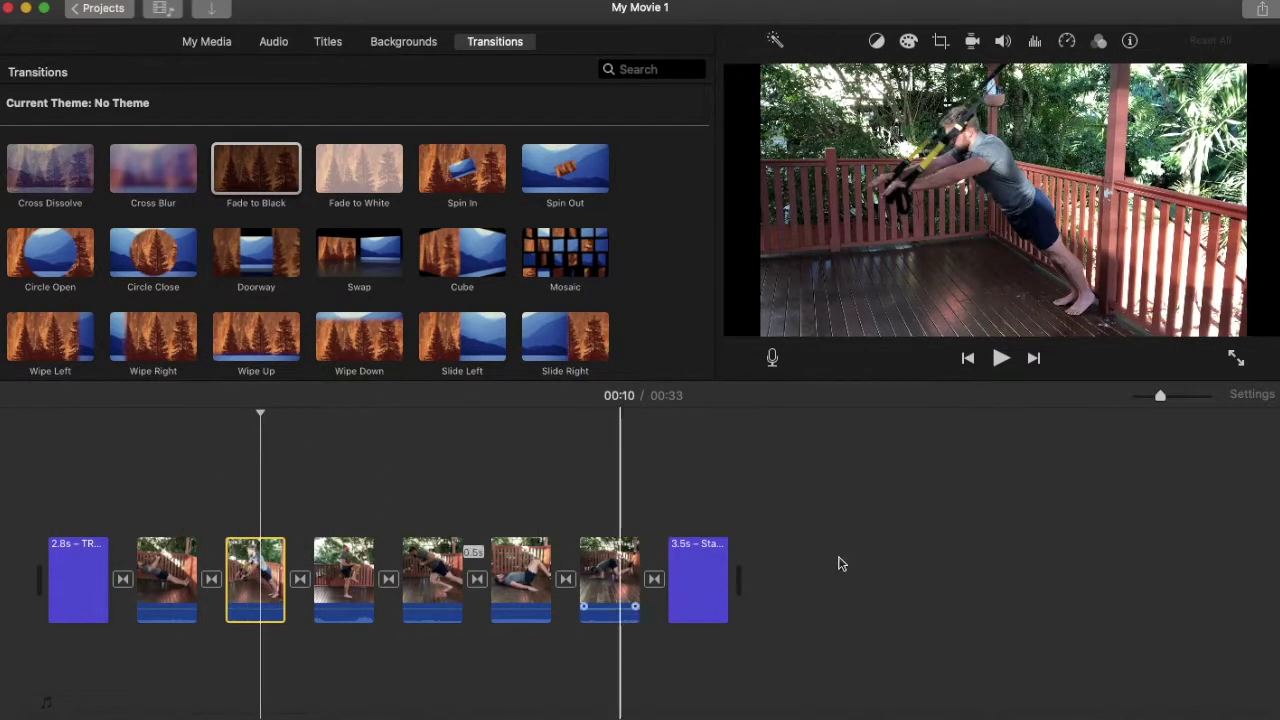
click(942, 41)
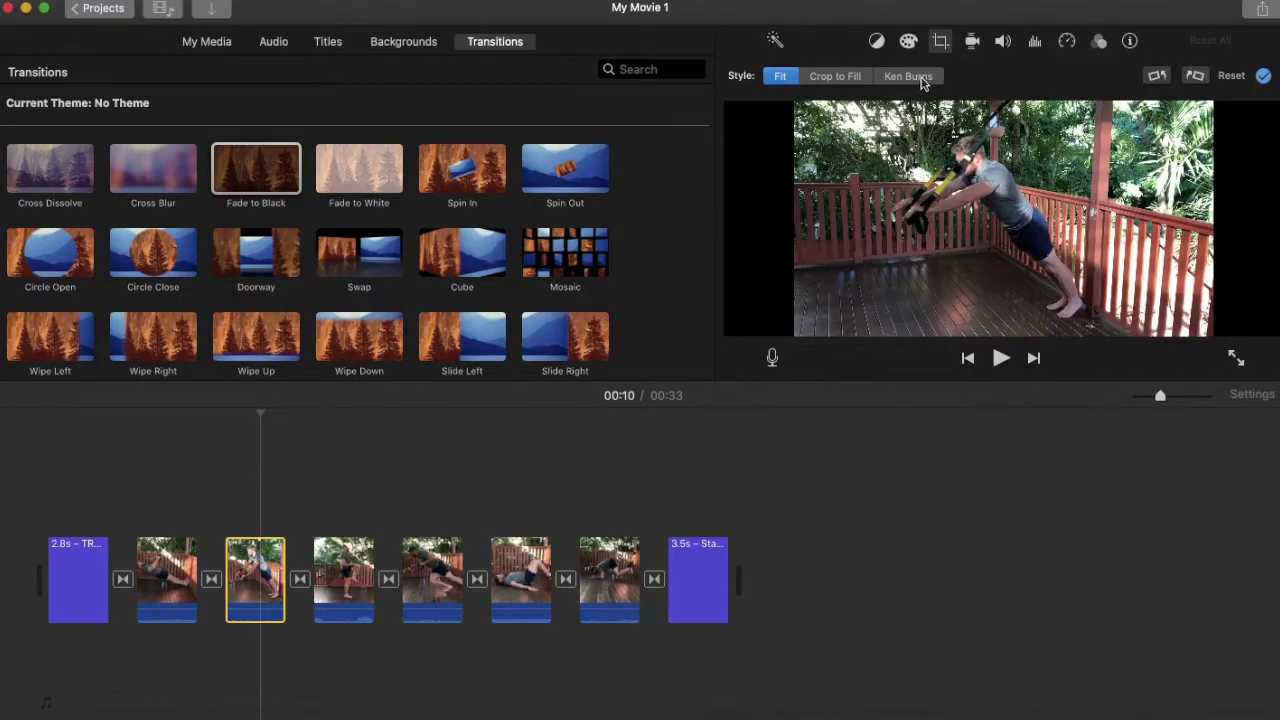
click(922, 80)
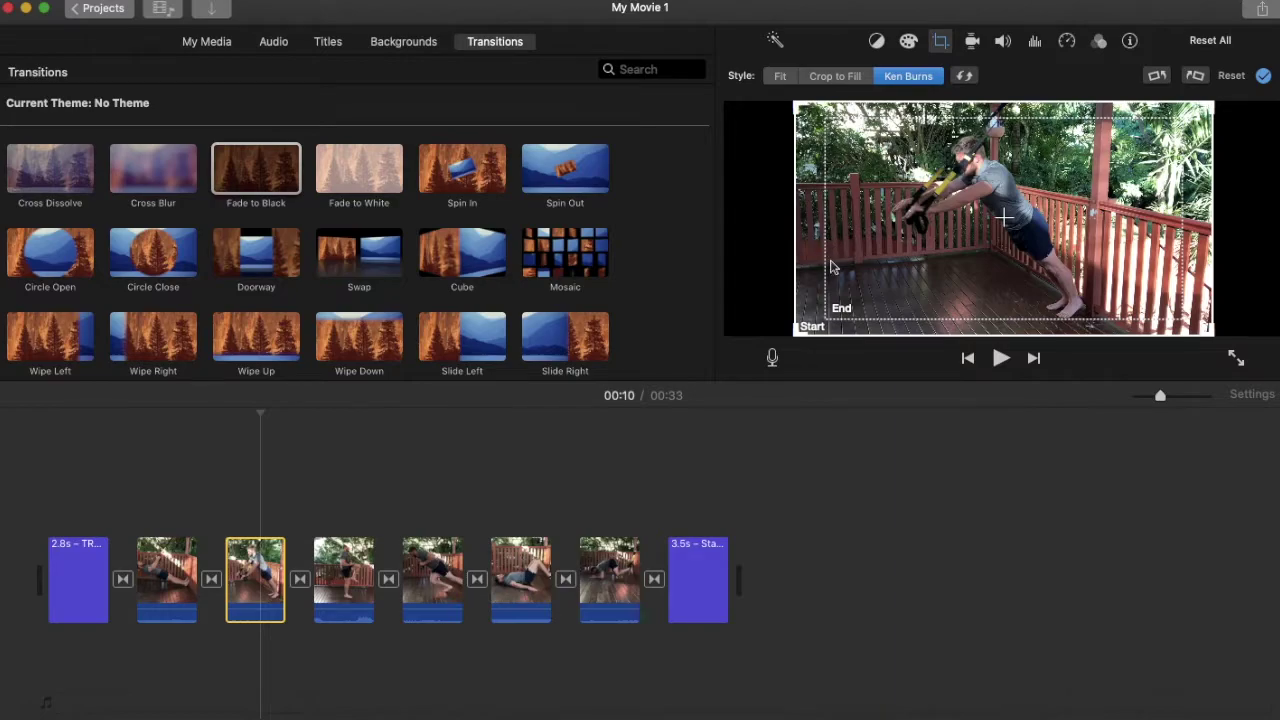
Step: Shrink the second clip's Ken Burns end frame and shift it up and to the left over the man
click(976, 181)
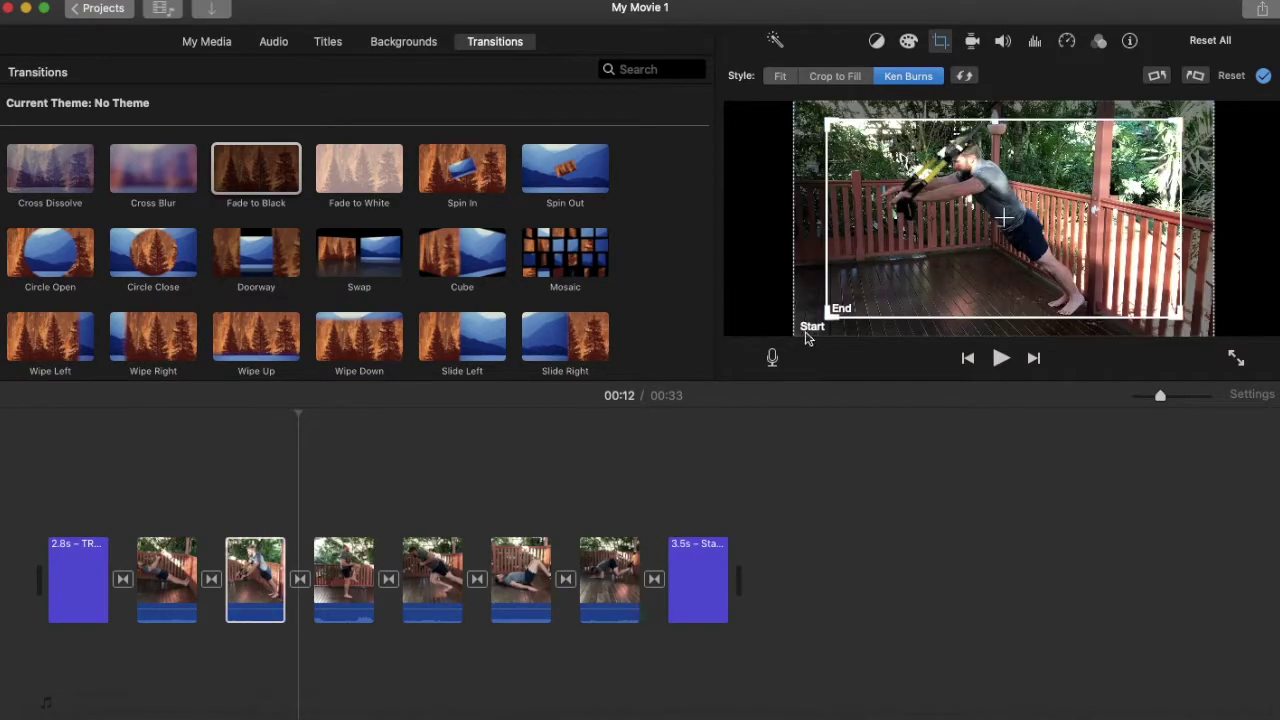
drag(1000, 218, 990, 207)
drag(1173, 304, 1142, 290)
drag(966, 208, 972, 202)
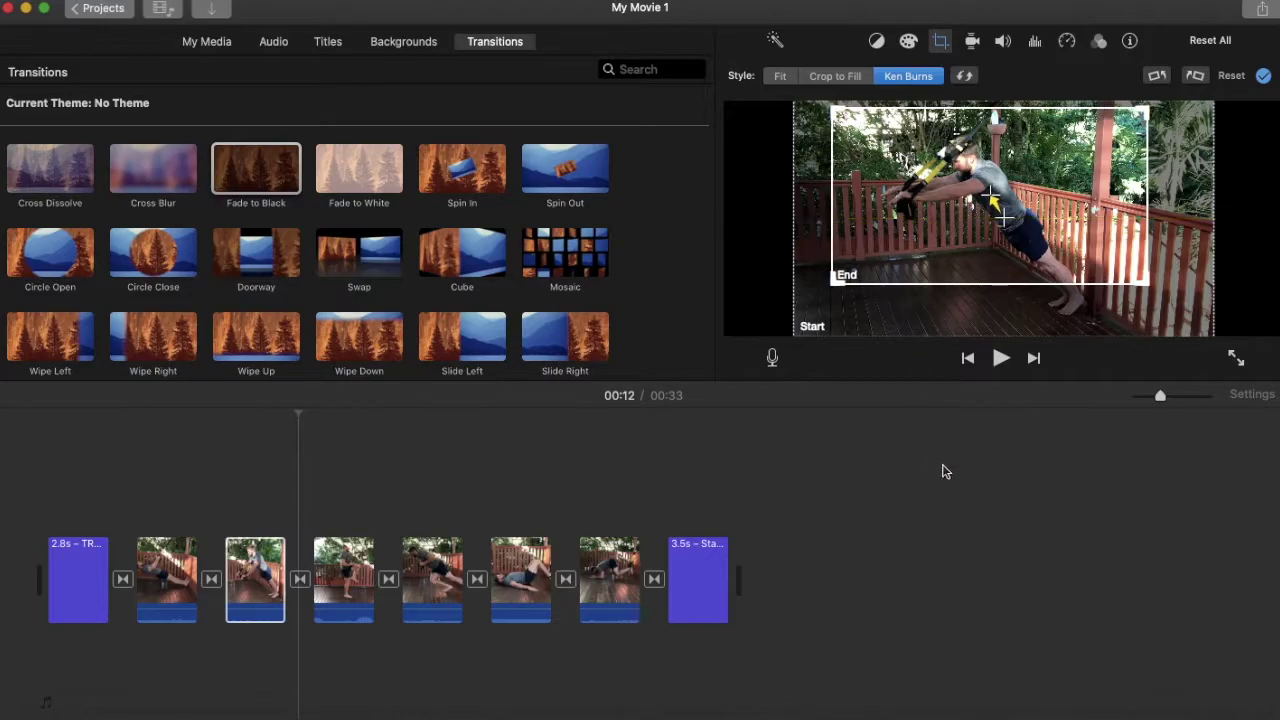
Step: Play back the second video clip to check its Ken Burns zoom, and return the playhead to the first clip
click(226, 455)
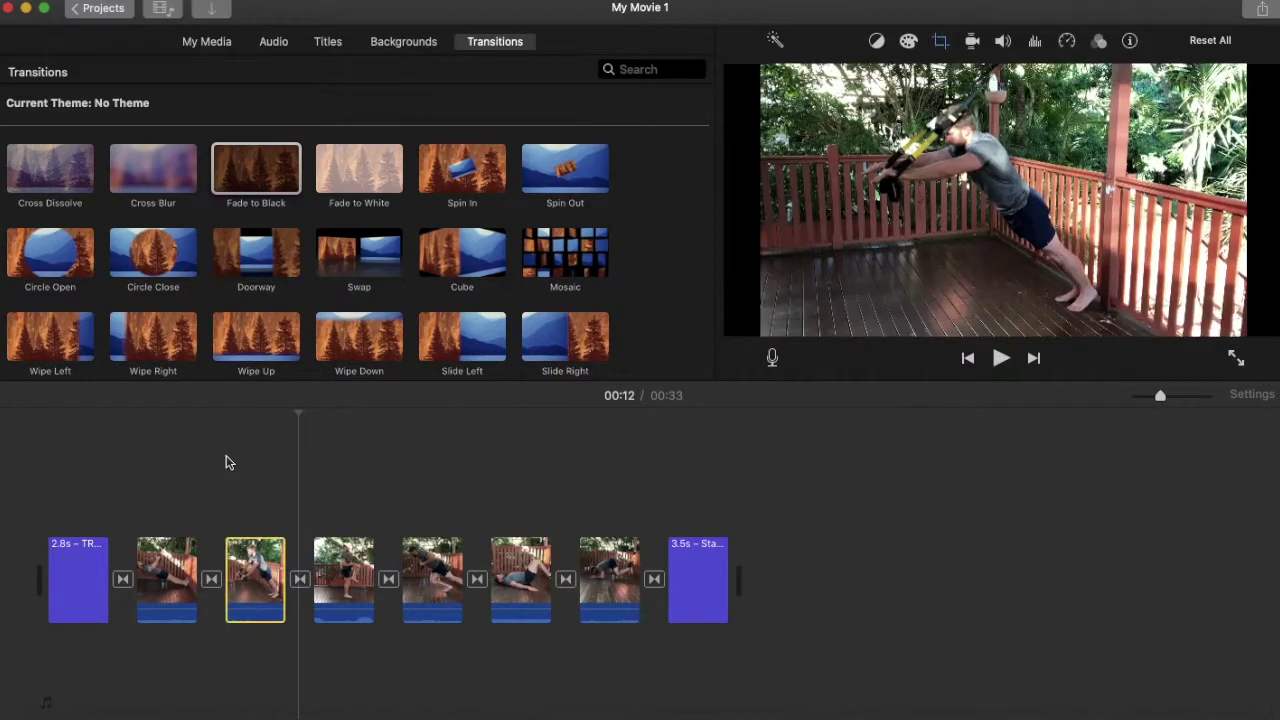
click(998, 359)
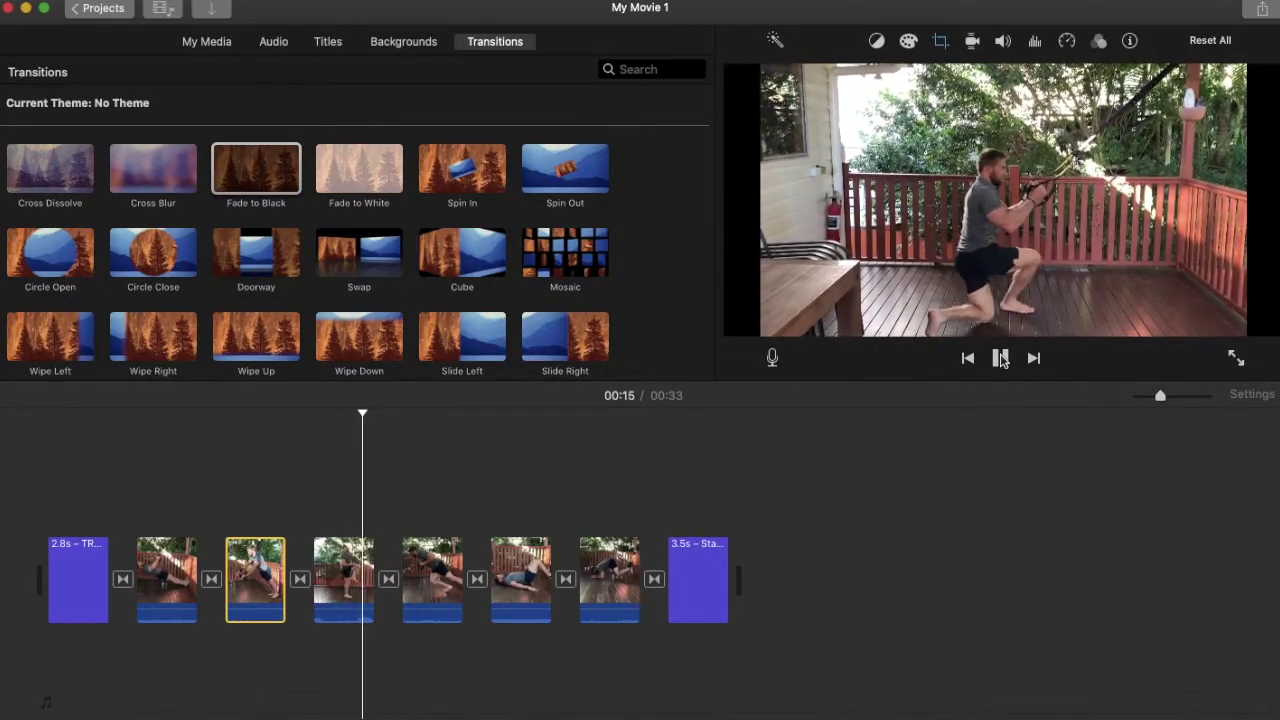
click(1001, 360)
click(163, 480)
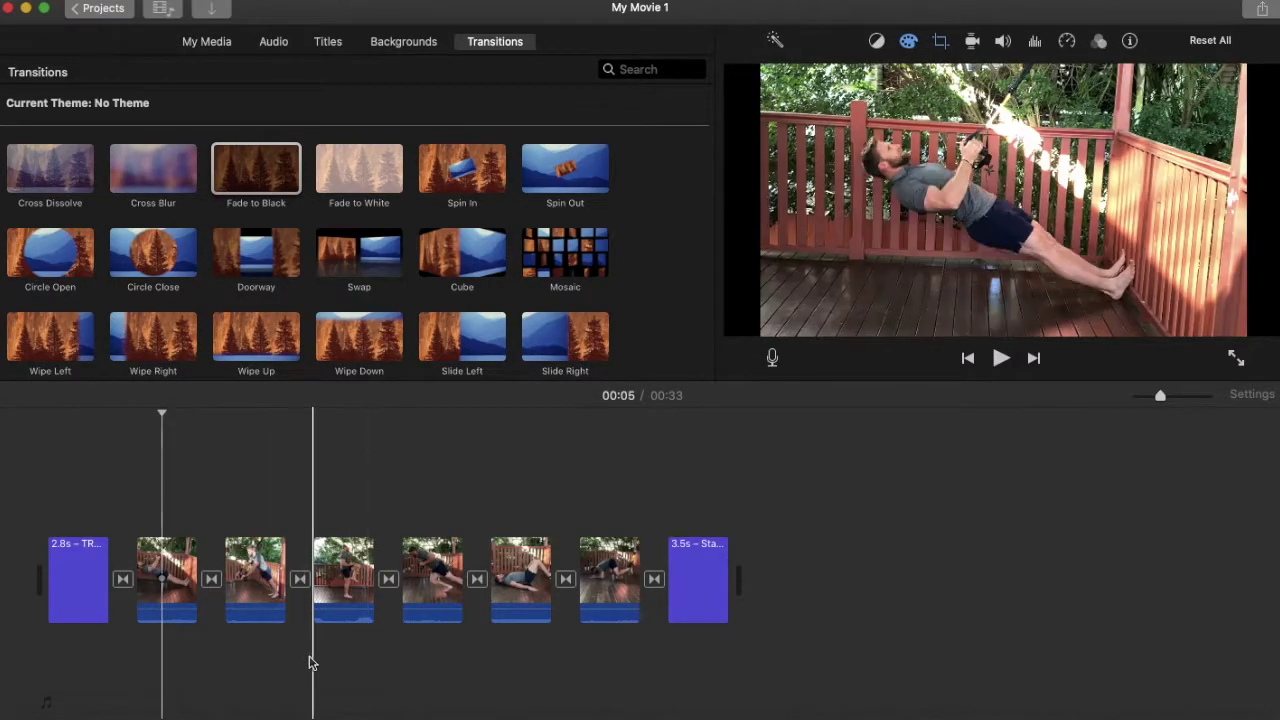
click(158, 480)
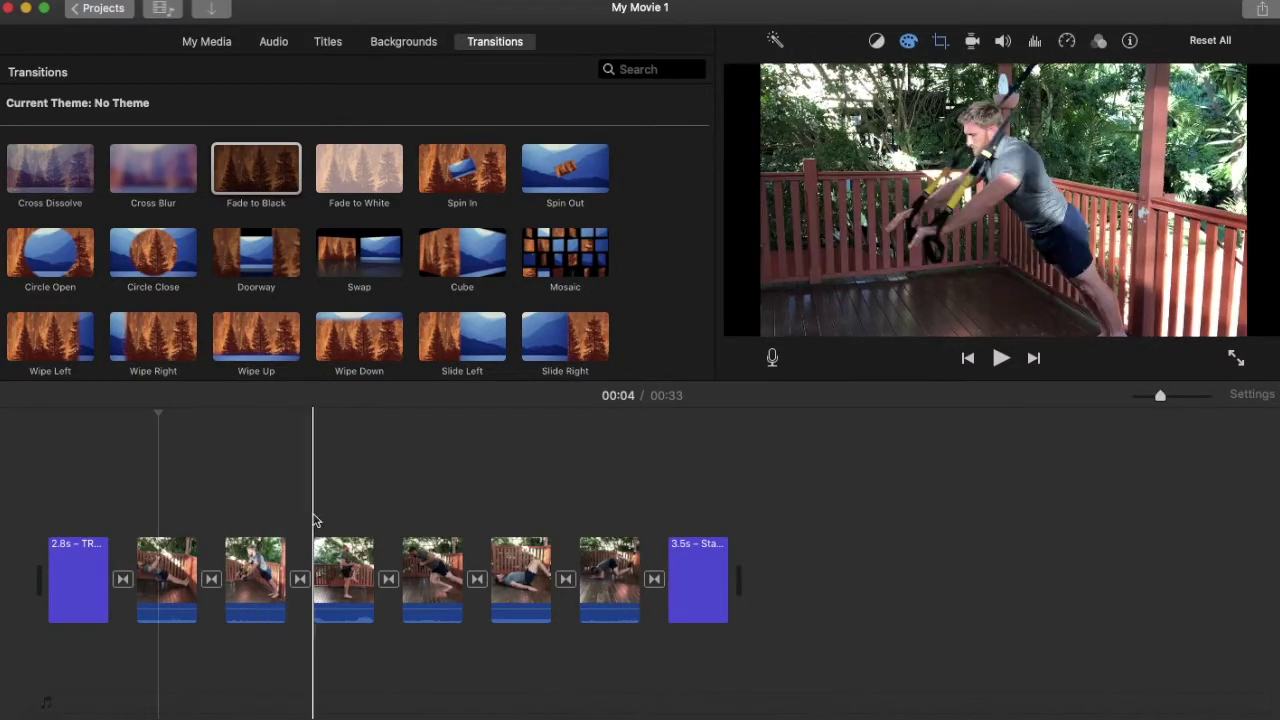
Step: Apply Ken Burns to the fourth video clip and move its slightly reduced end frame up and to the left over the man
click(344, 566)
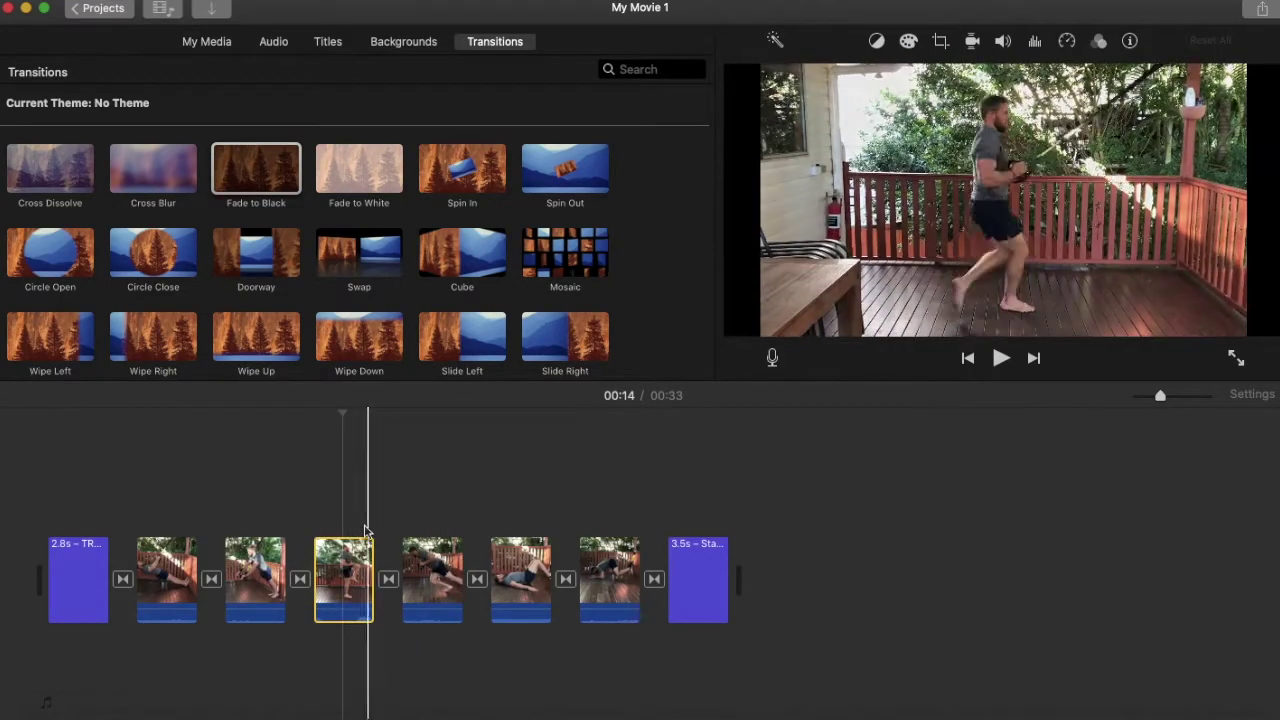
click(428, 570)
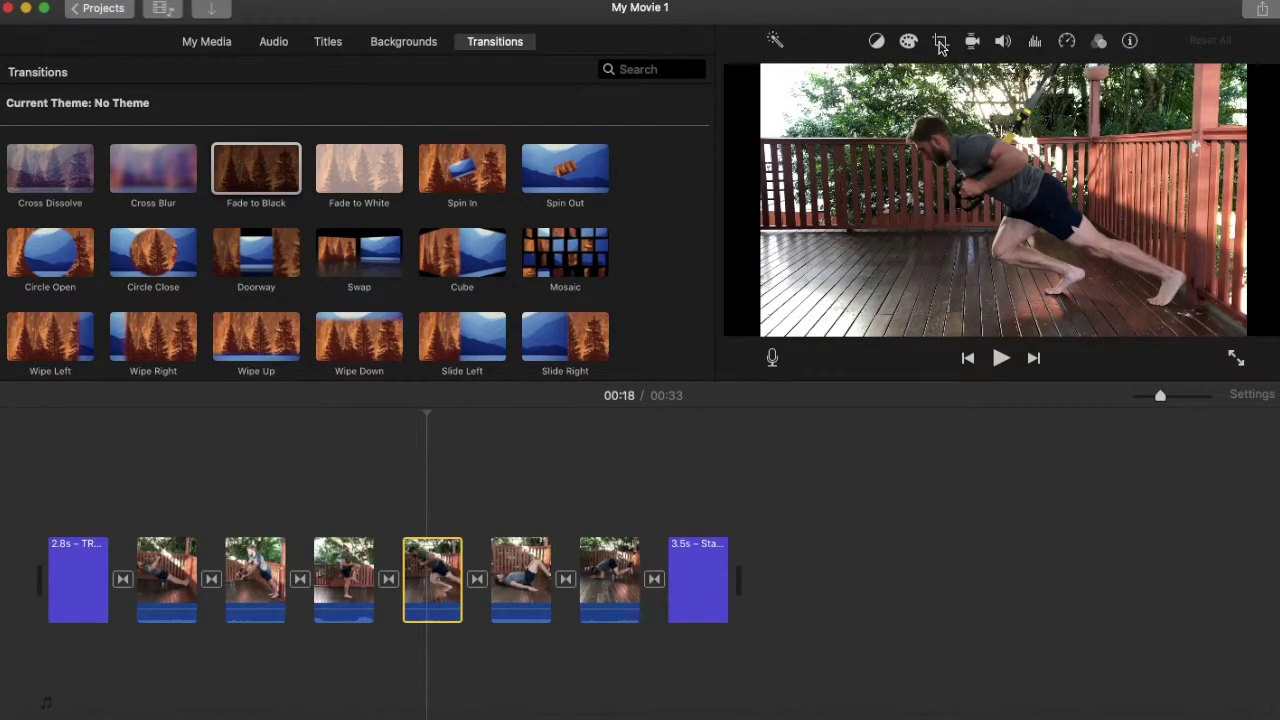
click(941, 42)
click(910, 78)
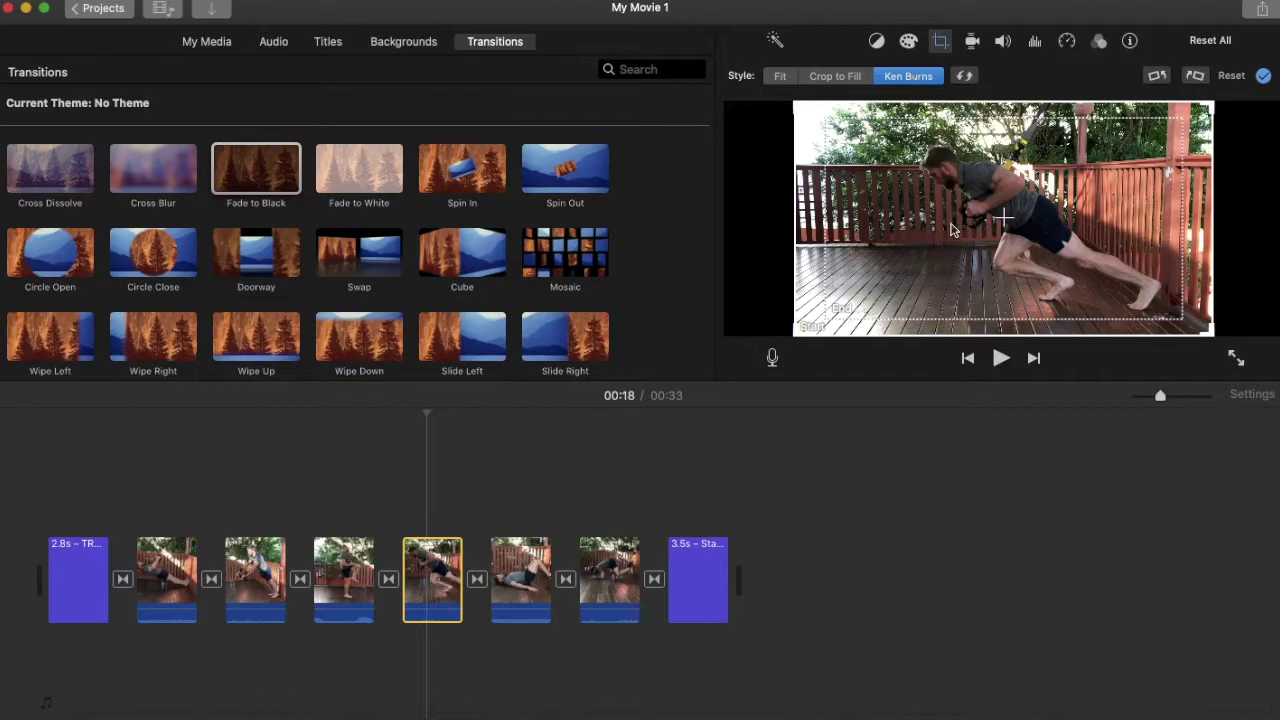
click(895, 220)
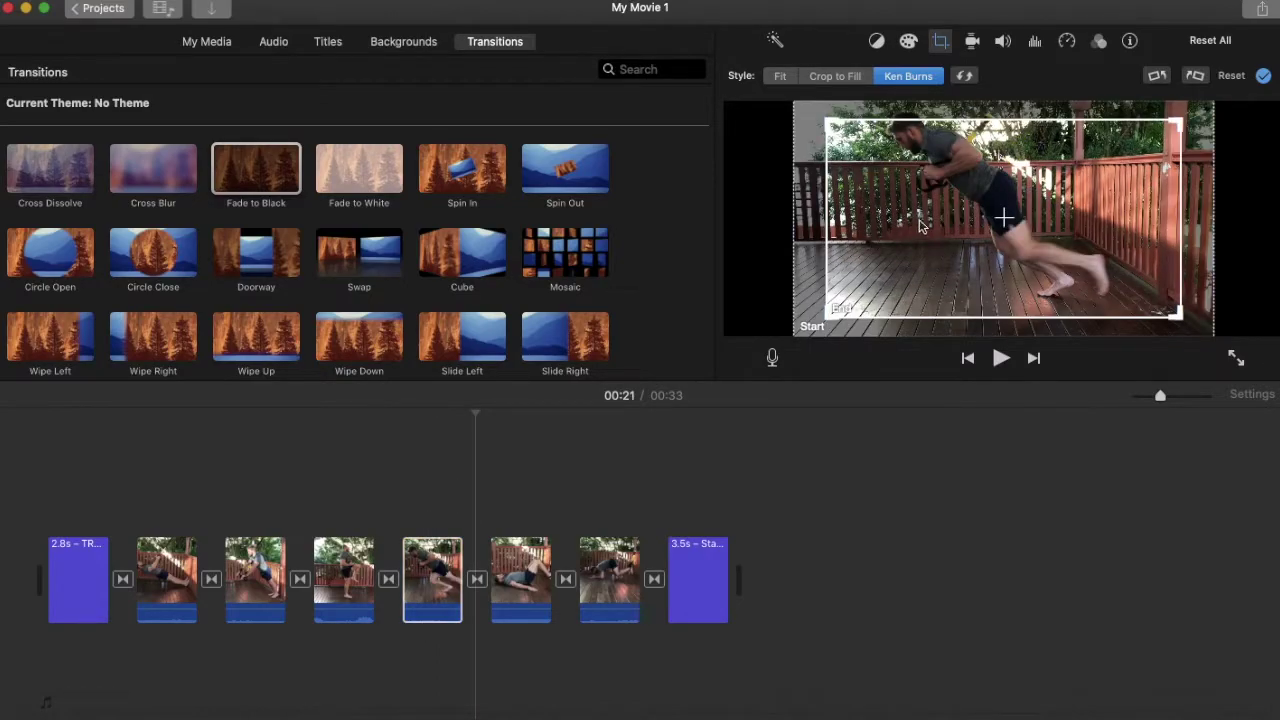
drag(1037, 197, 980, 201)
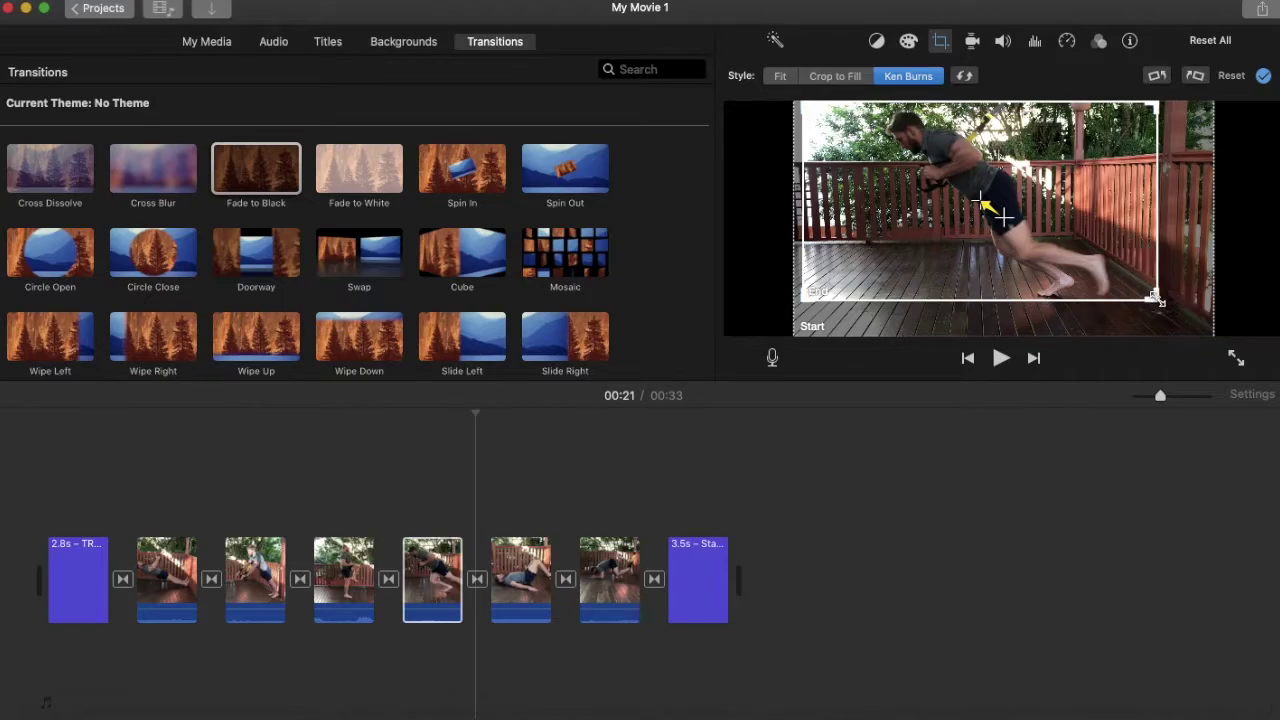
drag(1158, 300, 1149, 299)
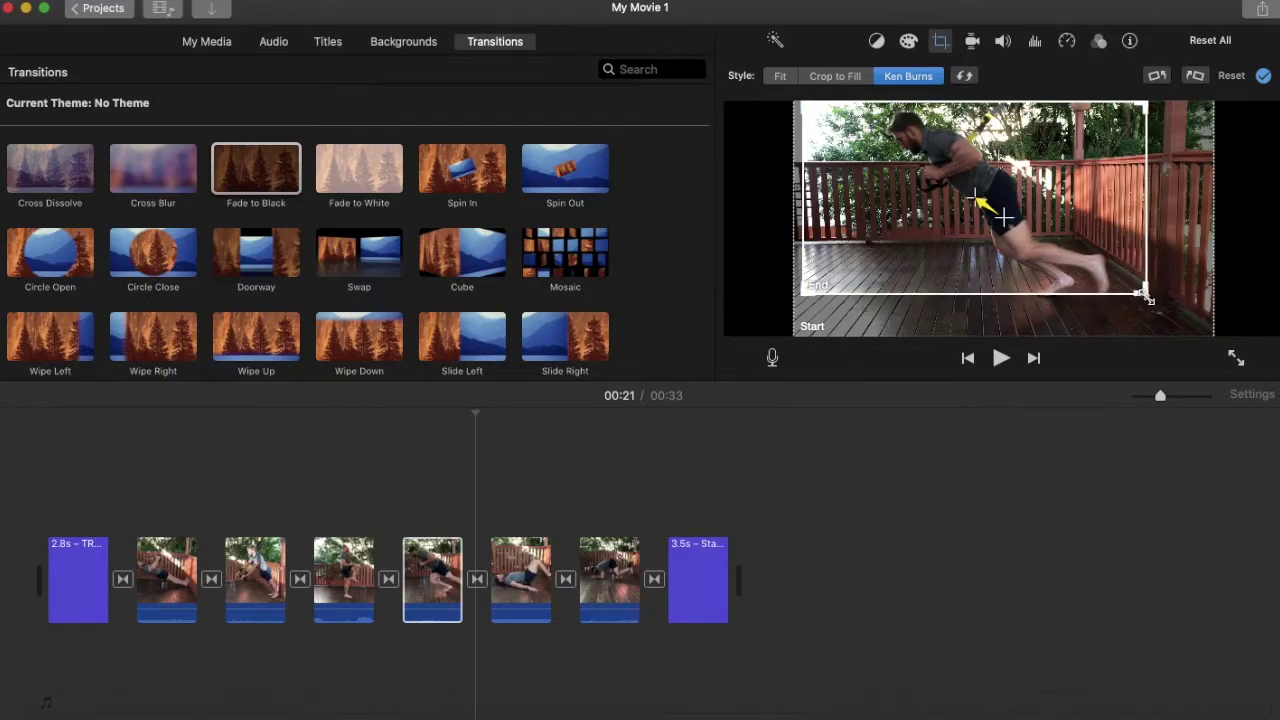
Step: Play back the fourth video clip from its opening transition to check the Ken Burns zoom
click(389, 452)
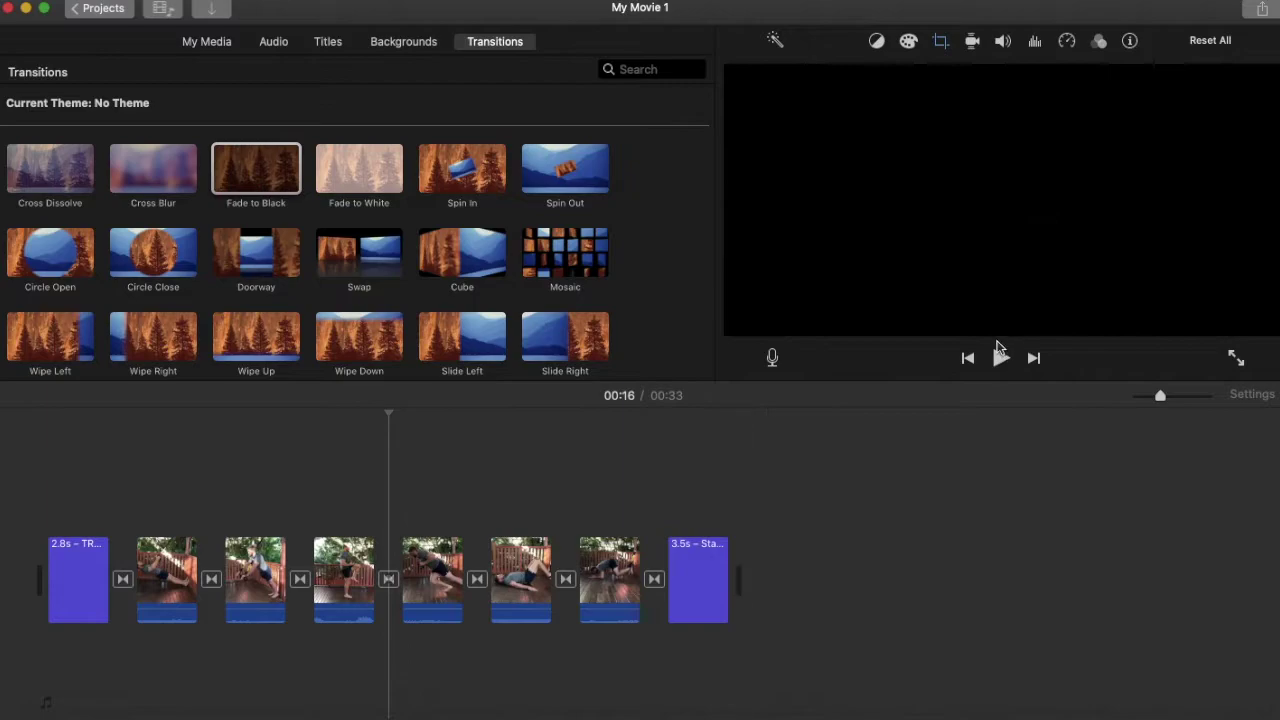
click(998, 362)
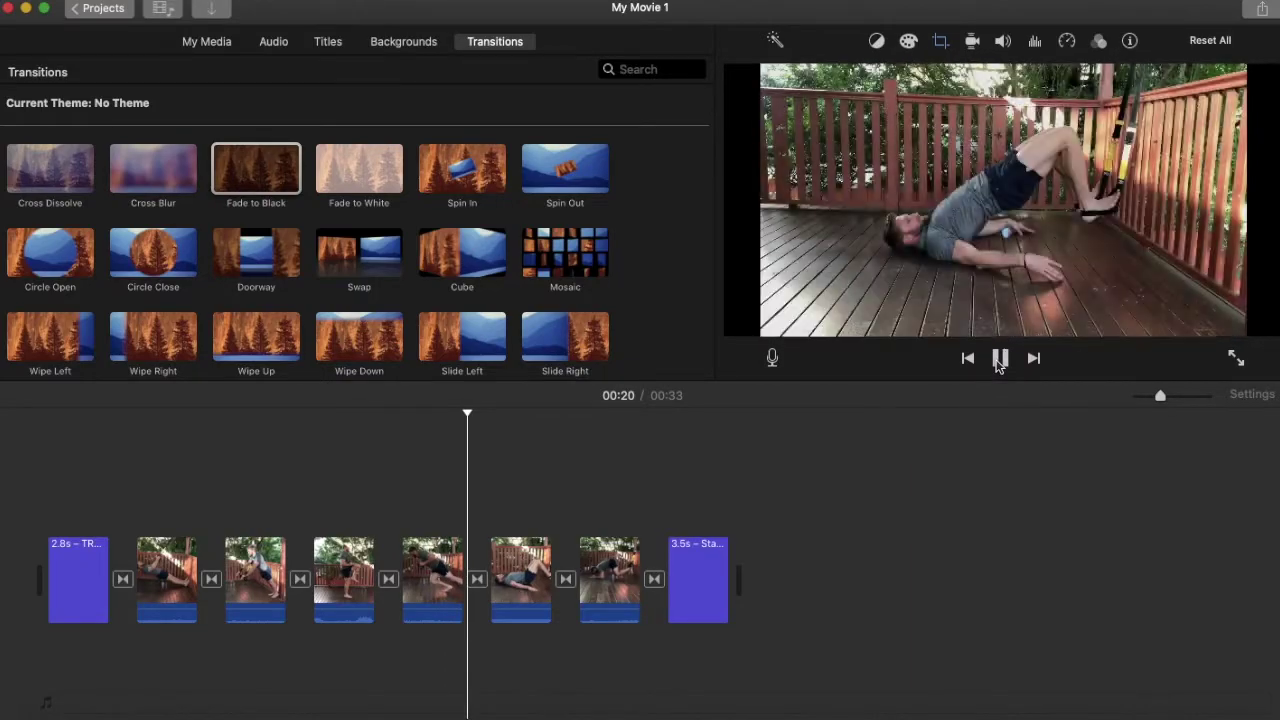
click(998, 362)
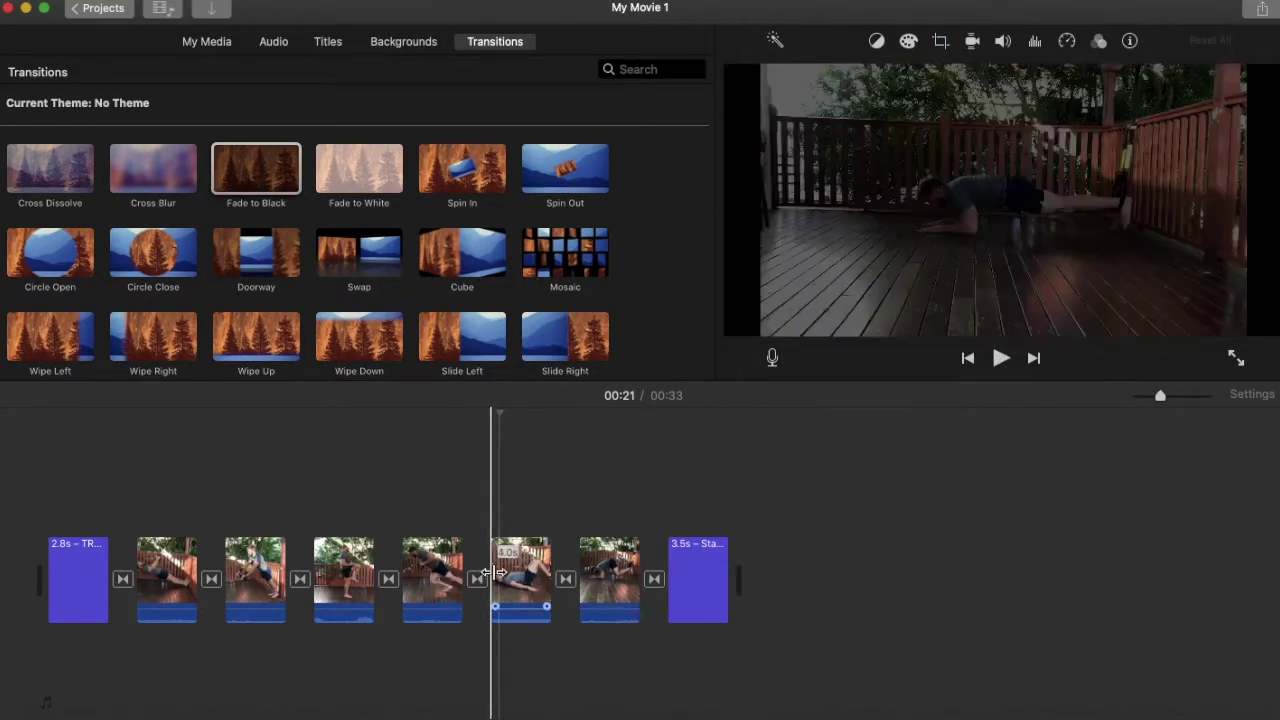
Step: Apply the Ken Burns crop style to the last video clip, before the closing title
click(617, 571)
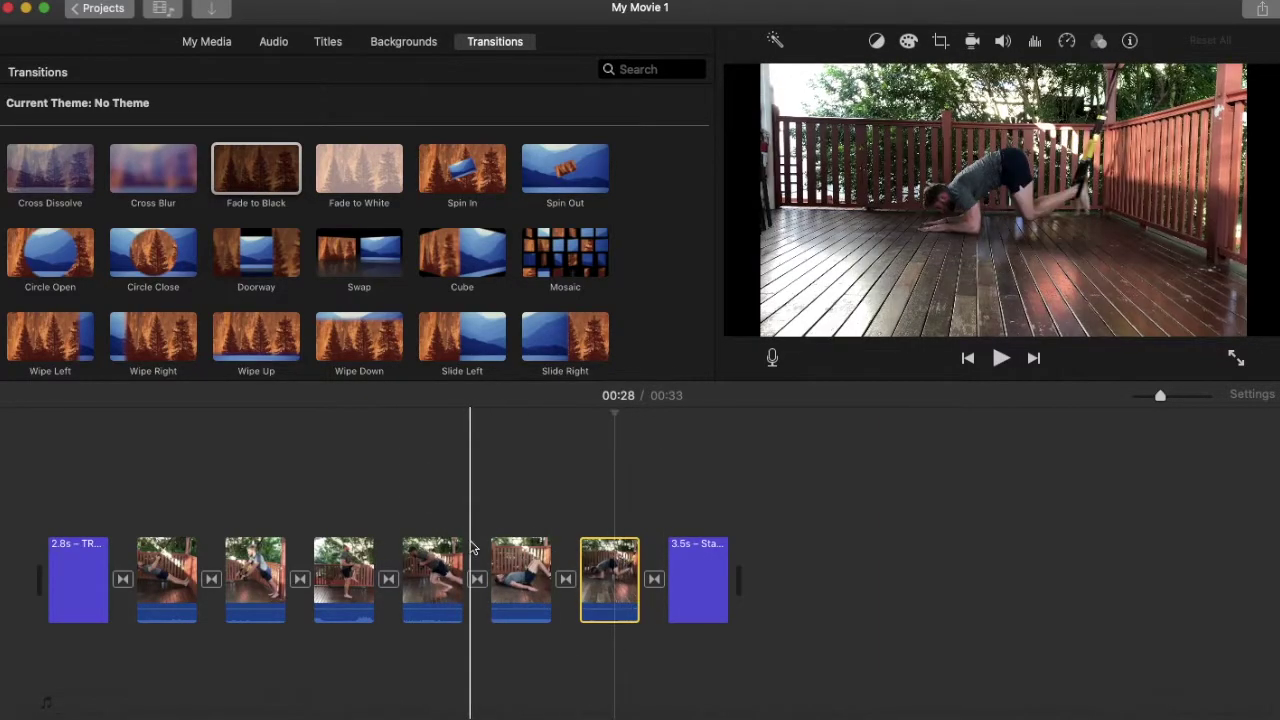
click(503, 578)
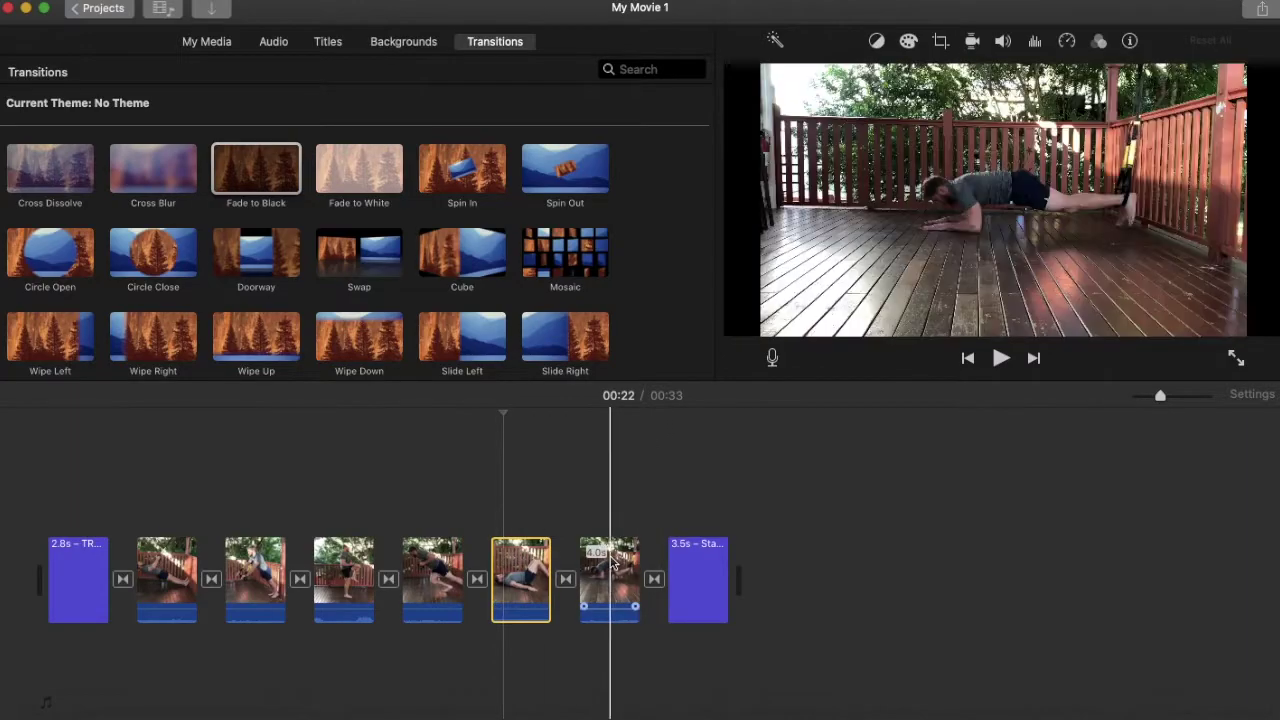
click(603, 563)
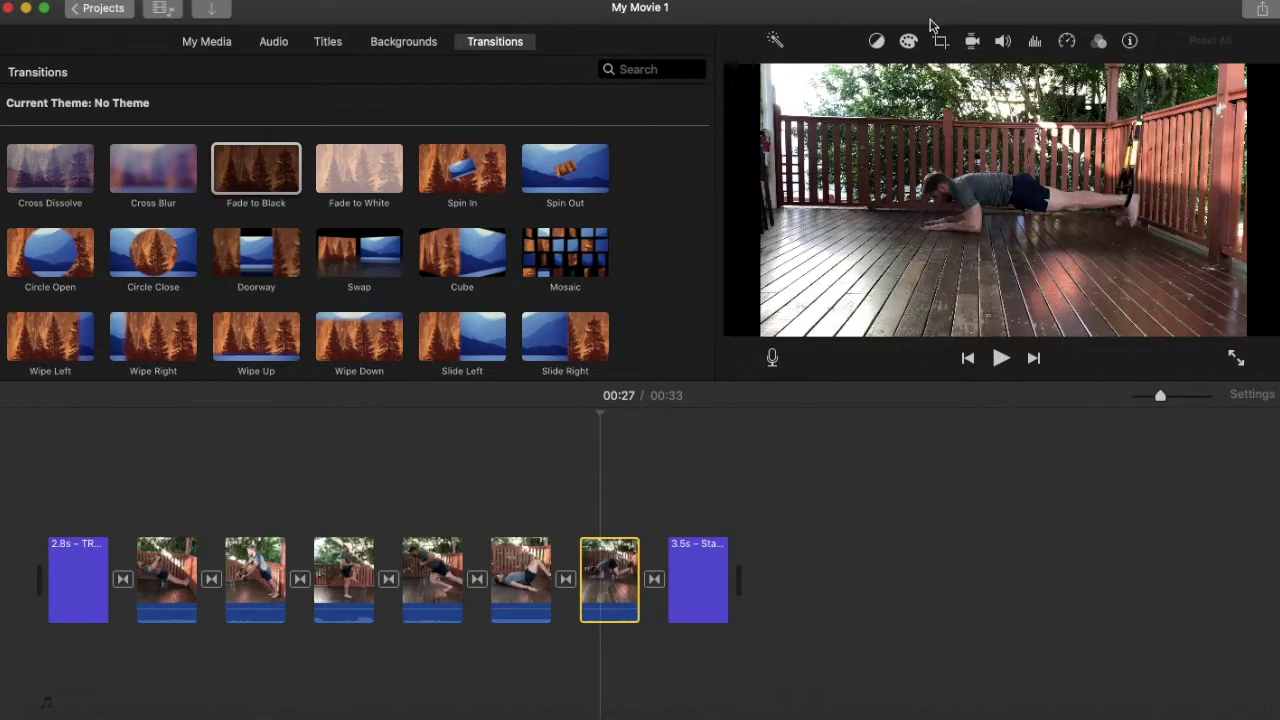
click(941, 41)
click(906, 77)
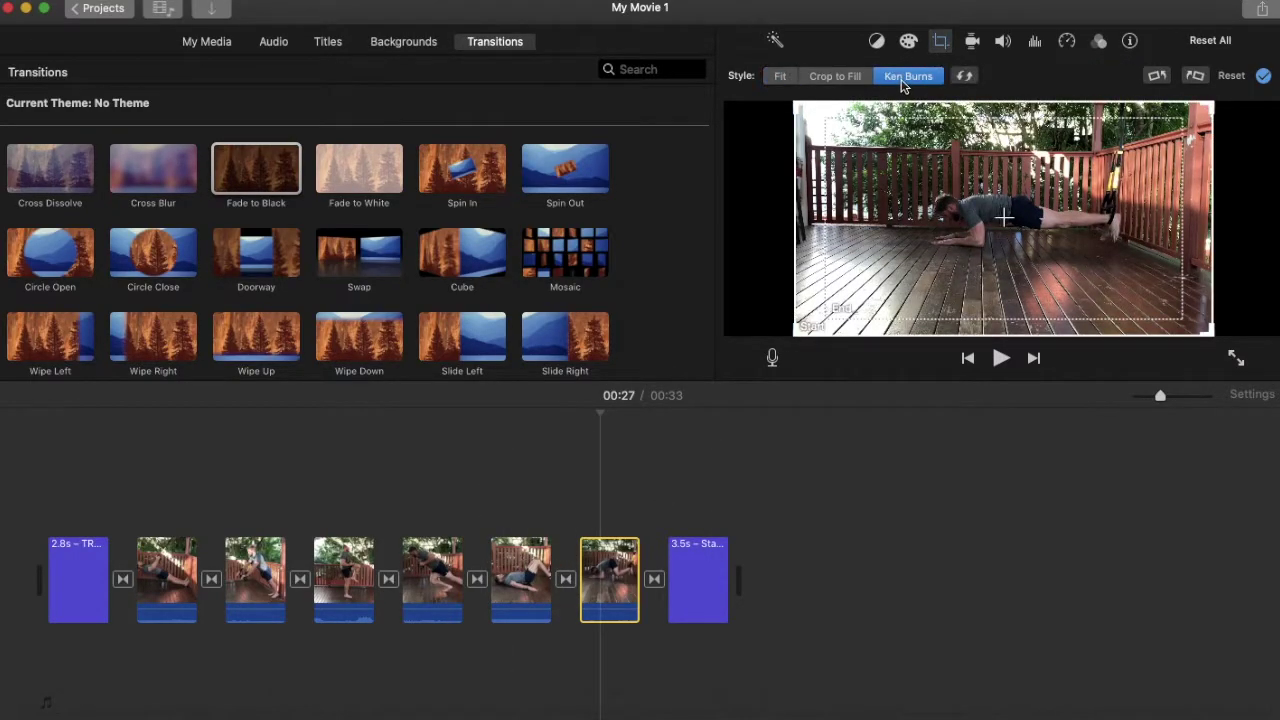
Step: Shrink the last video clip's Ken Burns end frame and position it around the planking man
click(979, 270)
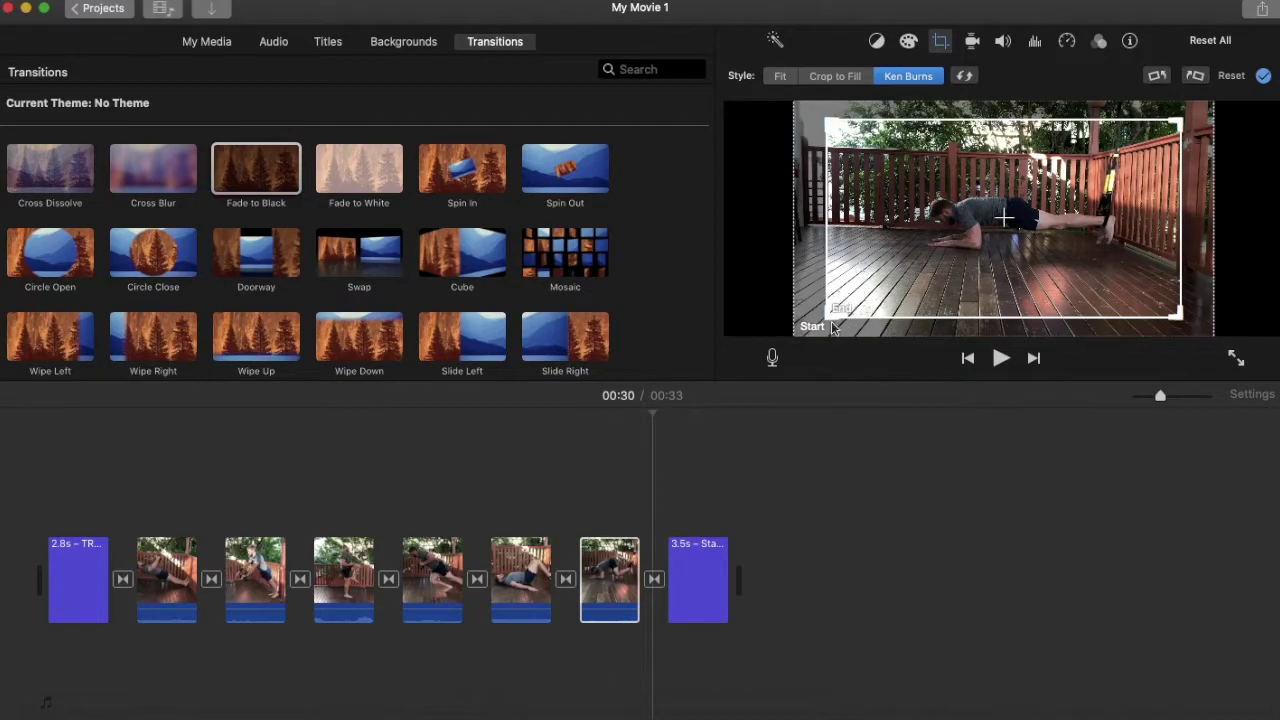
drag(828, 316, 874, 292)
drag(994, 241, 993, 243)
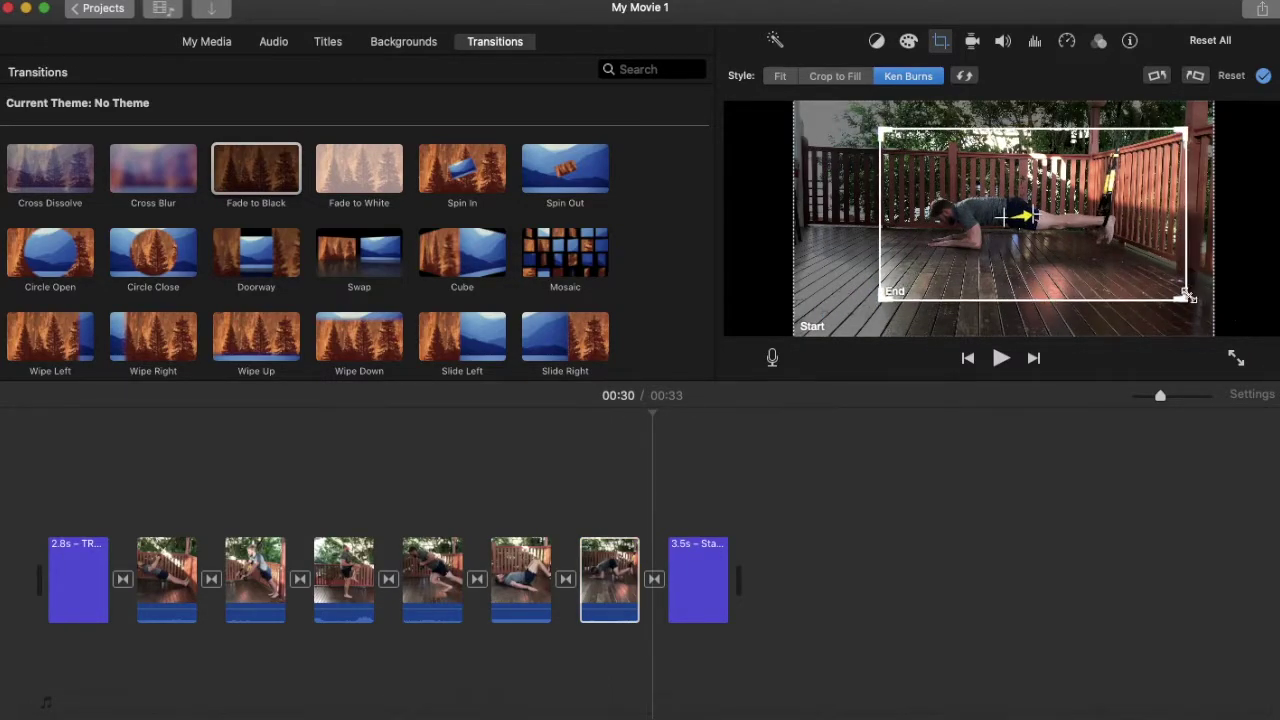
drag(1182, 296, 1152, 286)
drag(1096, 219, 1101, 234)
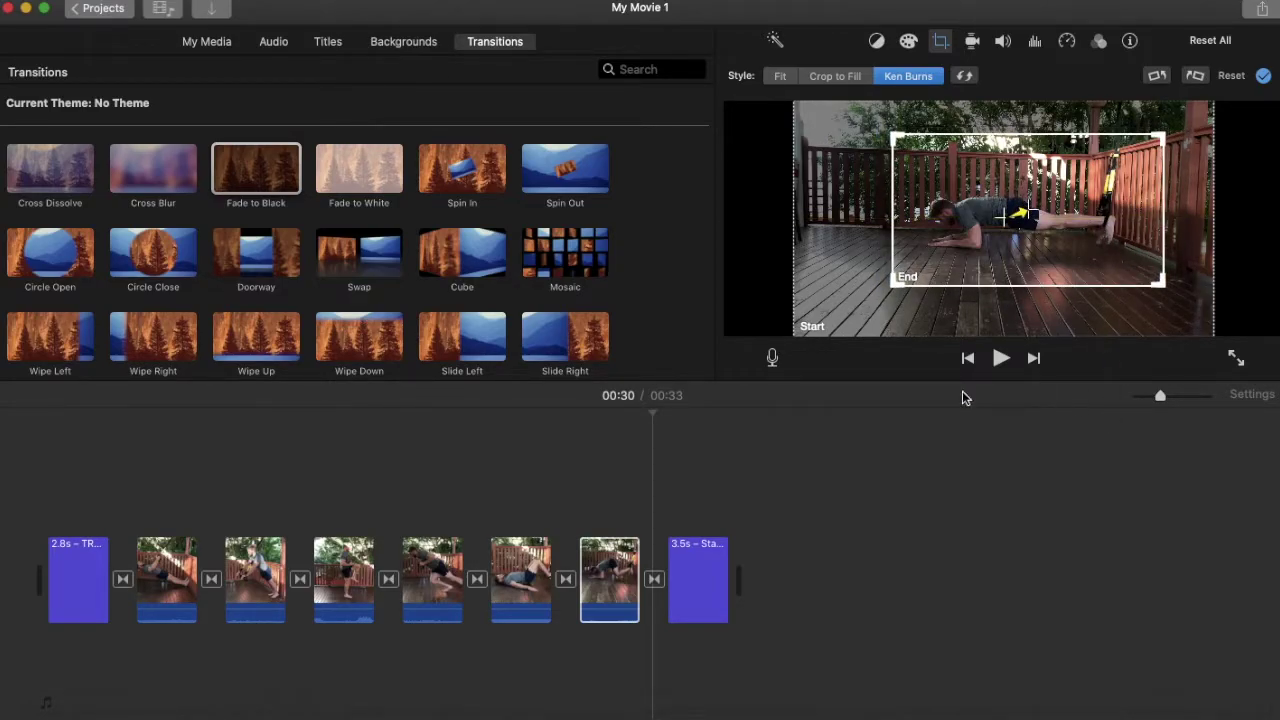
Step: Play back the last video clip into the closing title, and the fourth clip, to check their Ken Burns zooms
click(571, 452)
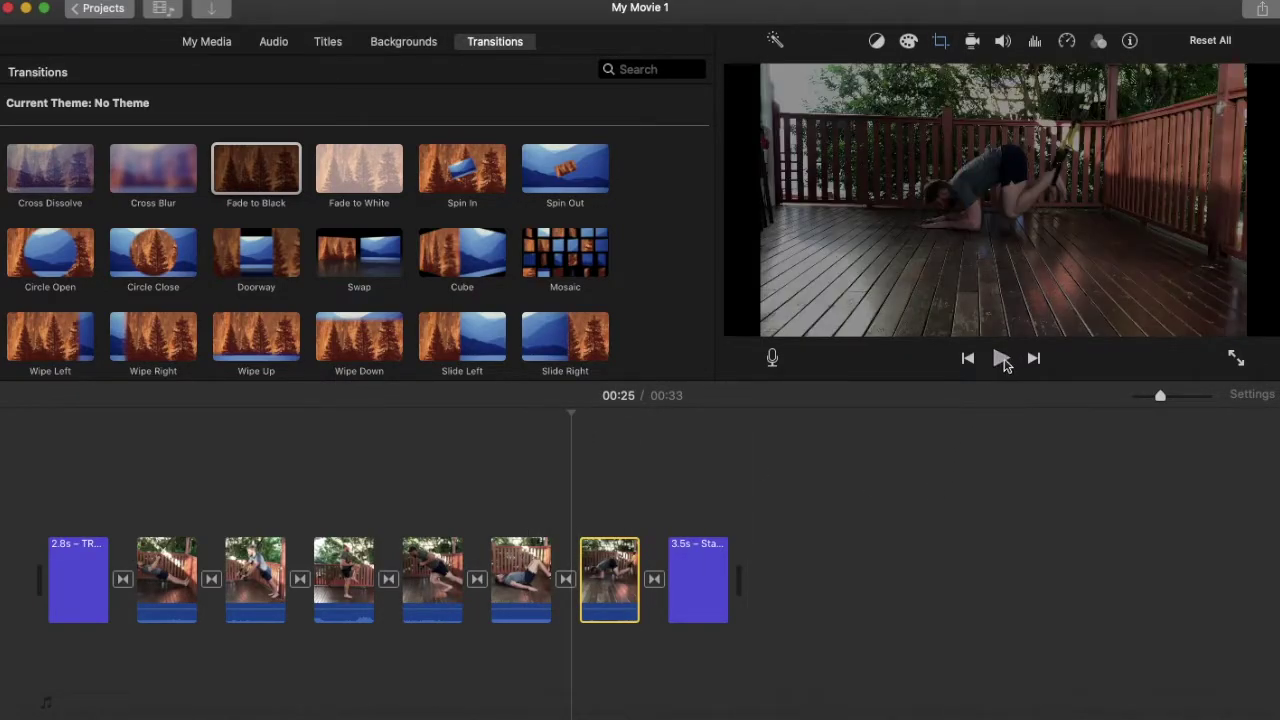
click(1001, 359)
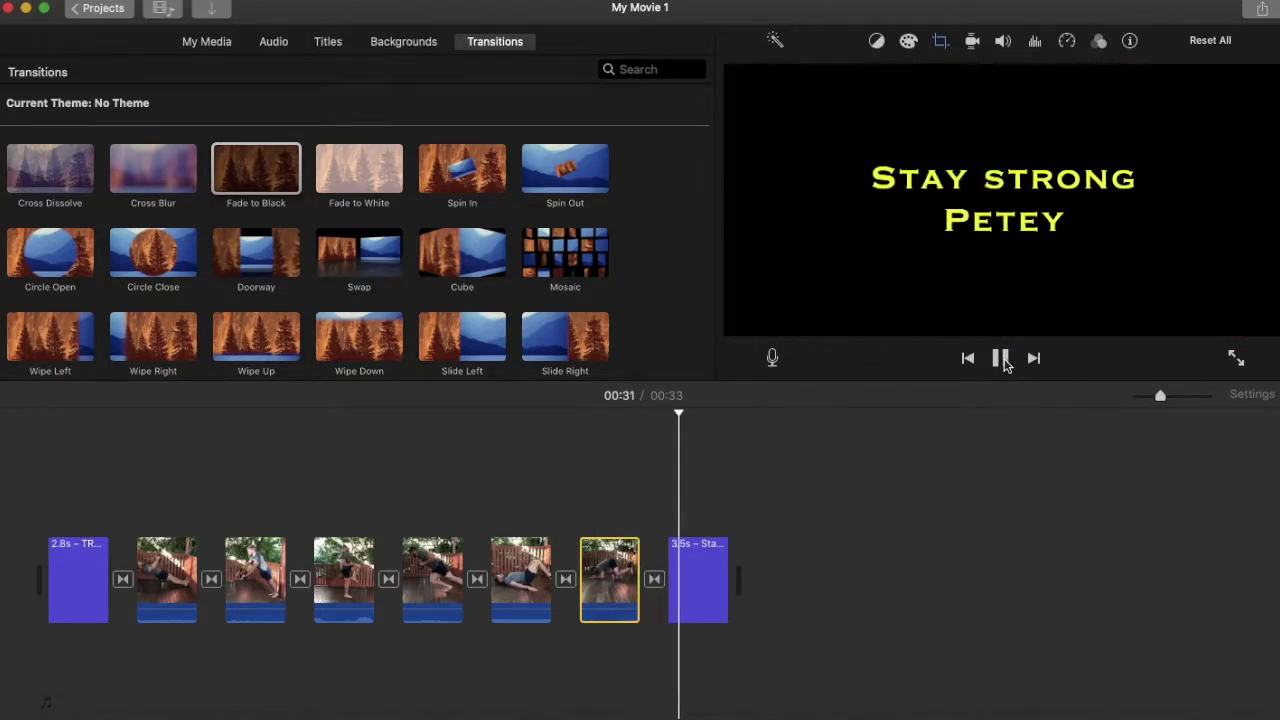
click(398, 423)
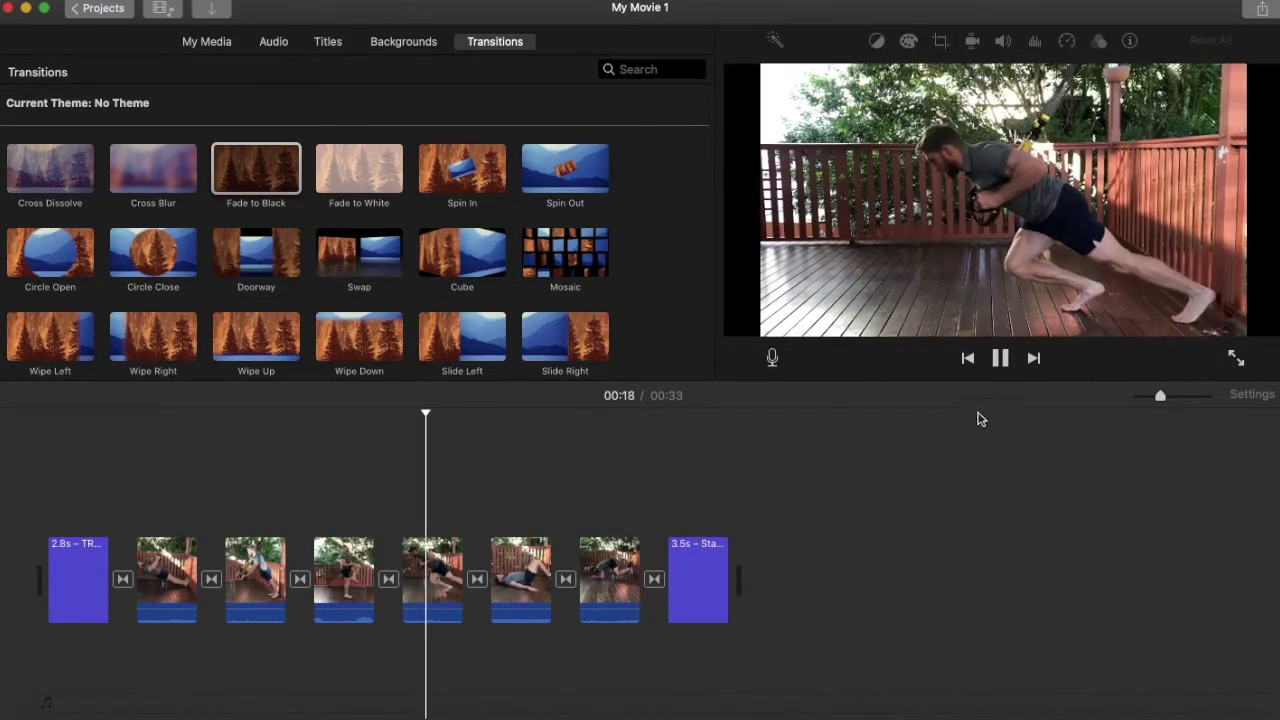
click(1002, 358)
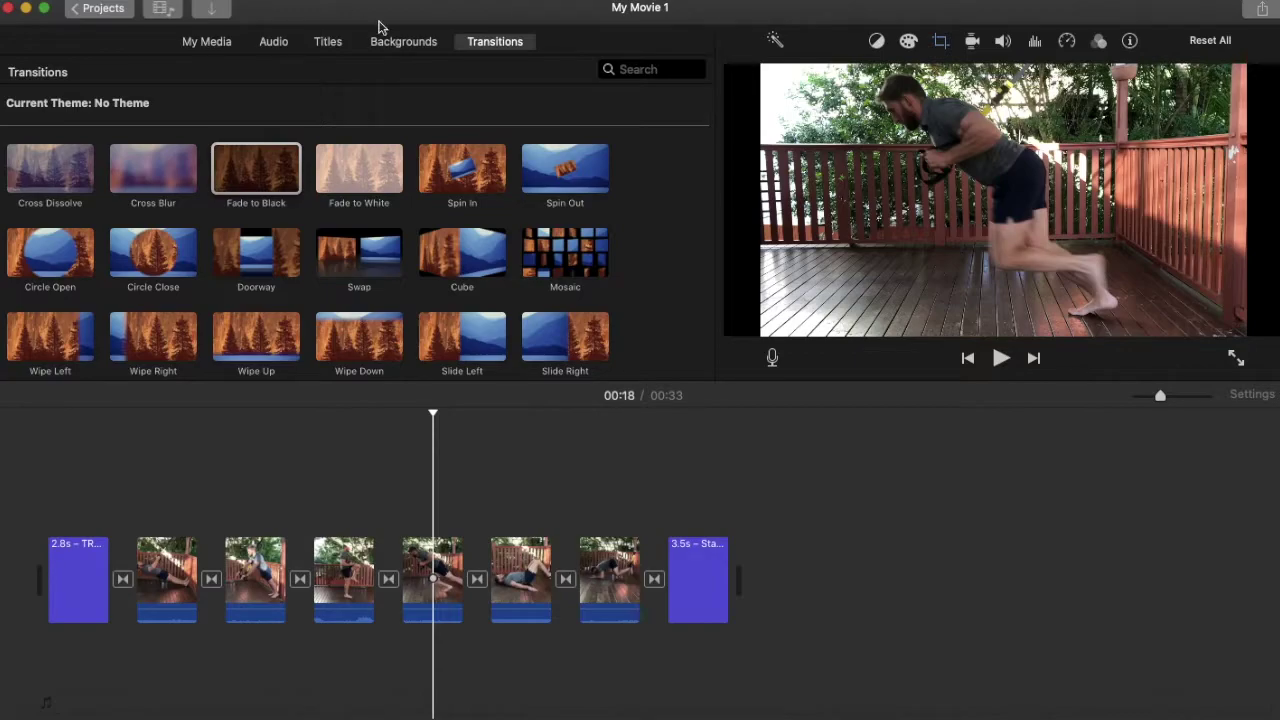
Step: Add the Gradient - Black title over the first video clip and align it with the clip
click(327, 42)
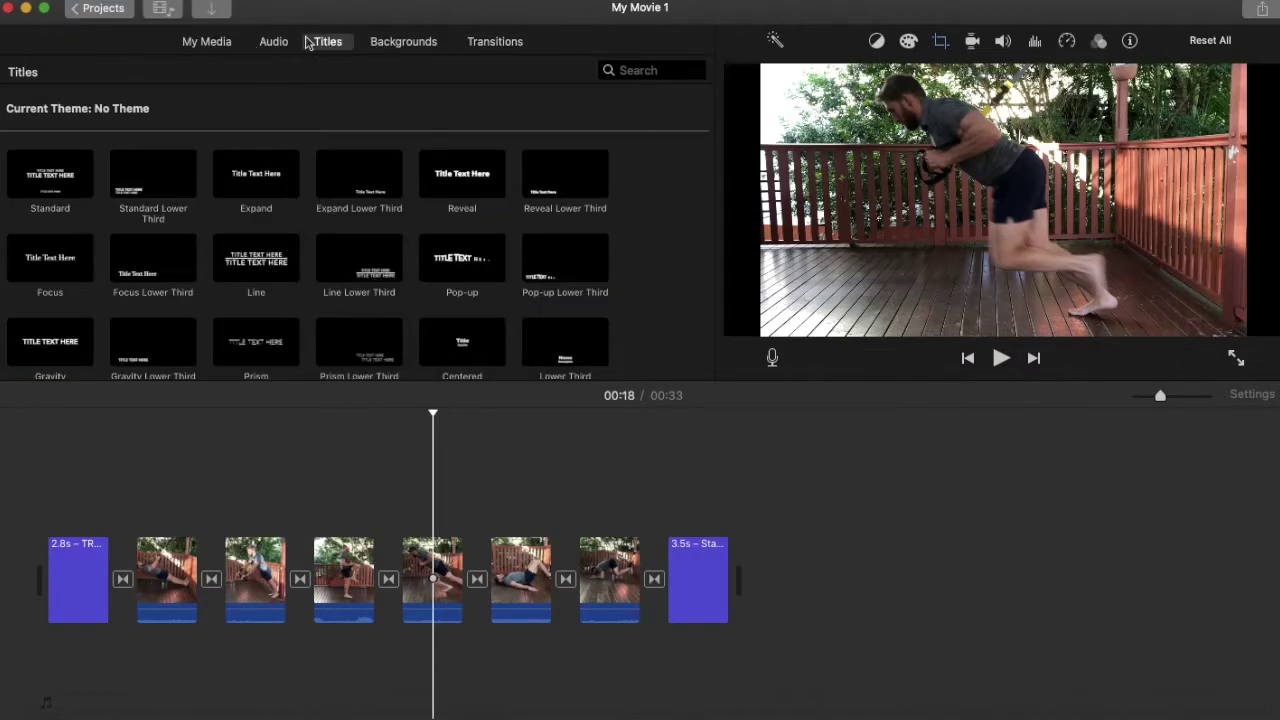
scroll(367, 352, down, 3)
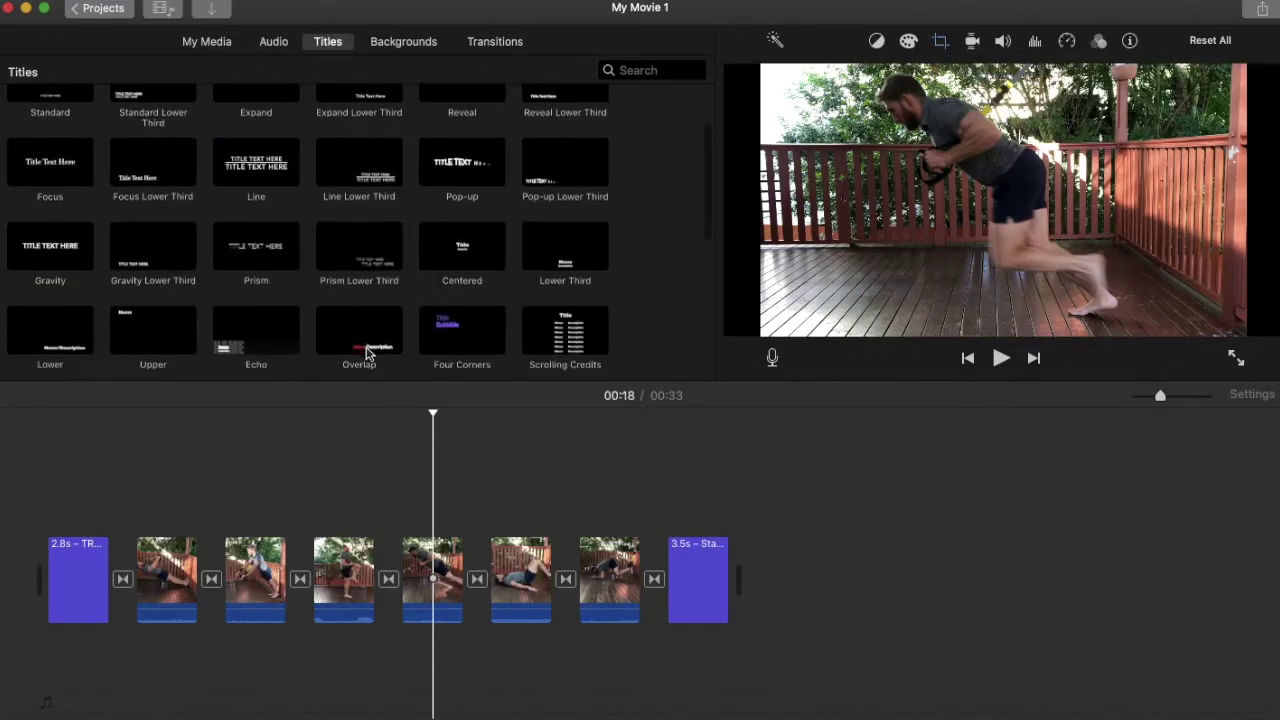
scroll(367, 352, down, 7)
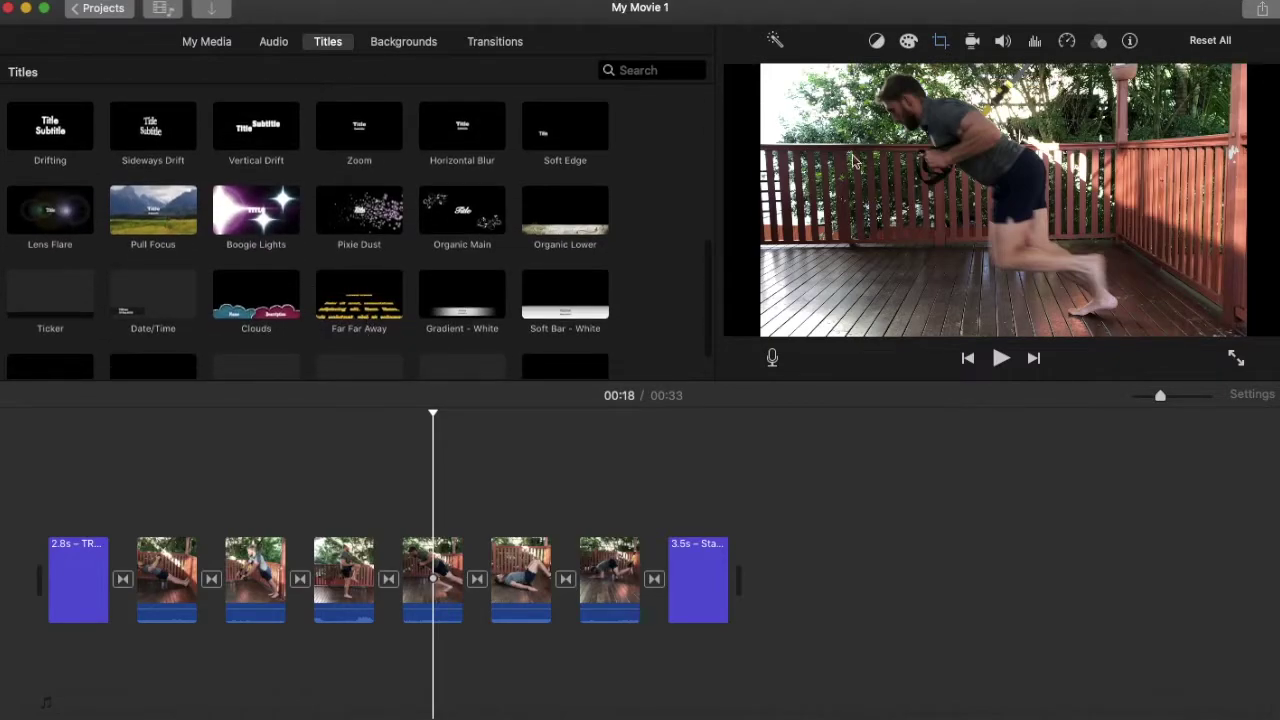
scroll(180, 318, down, 2)
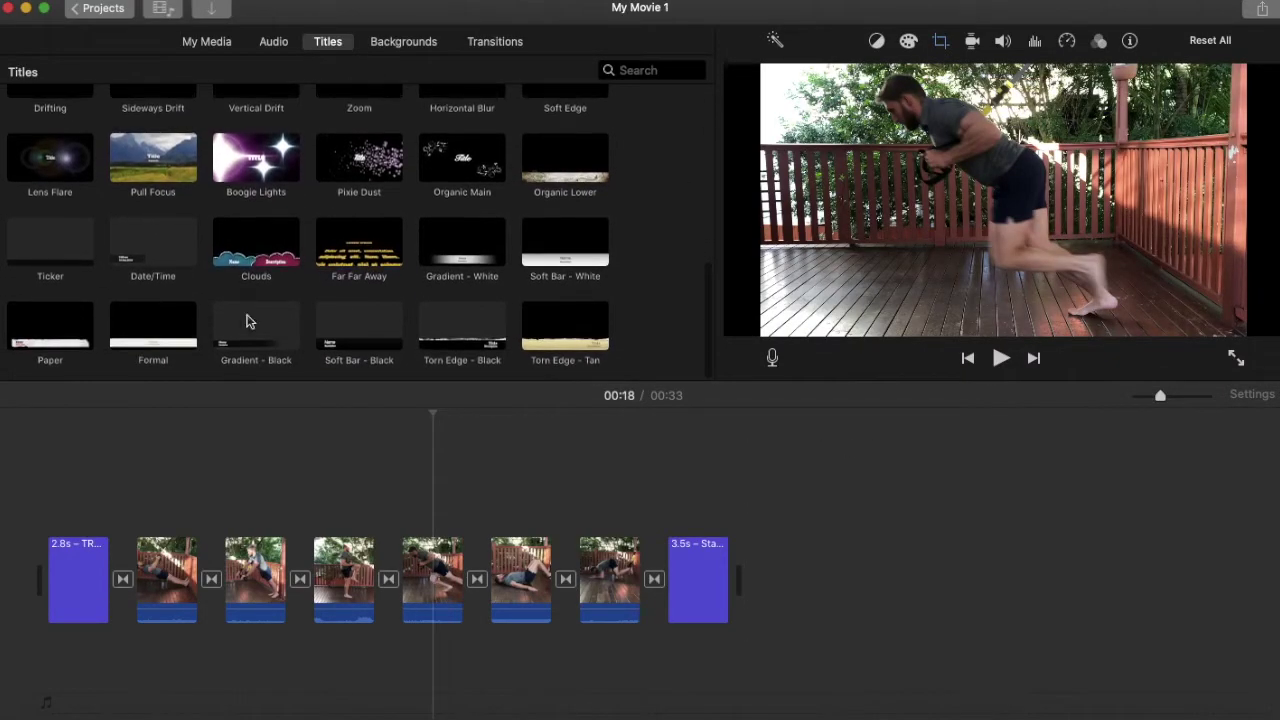
scroll(514, 294, up, 15)
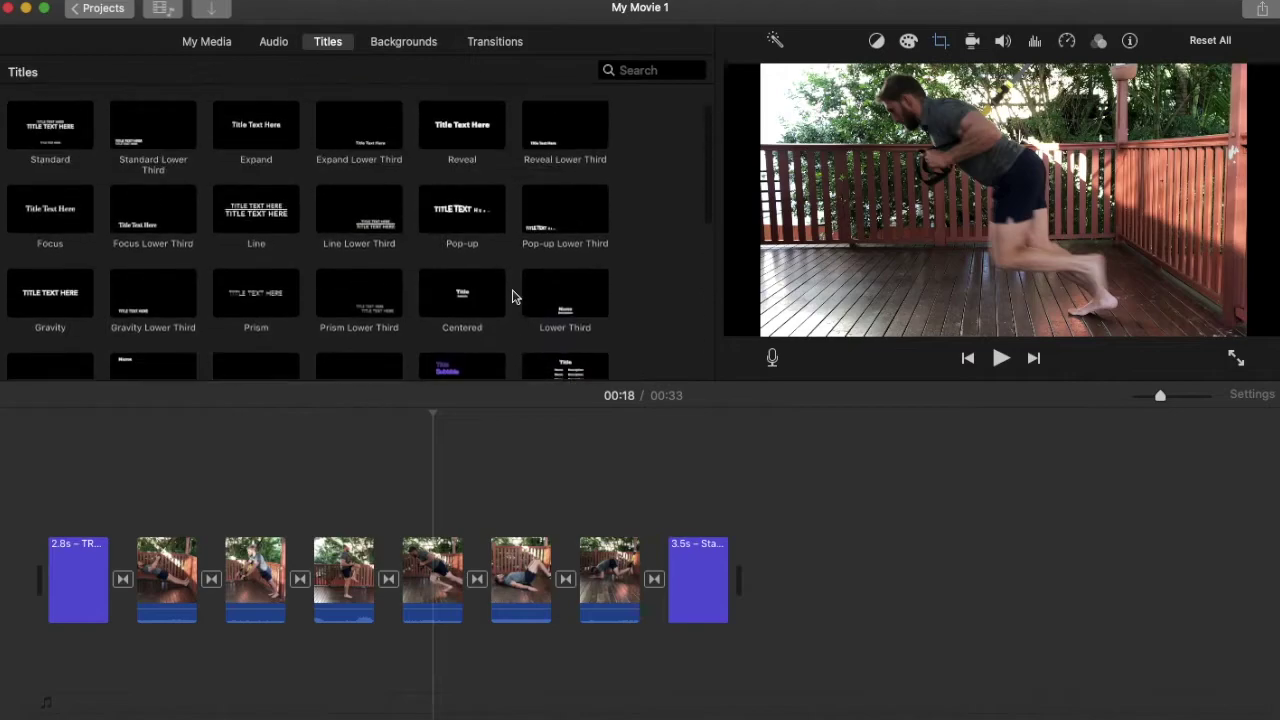
click(145, 310)
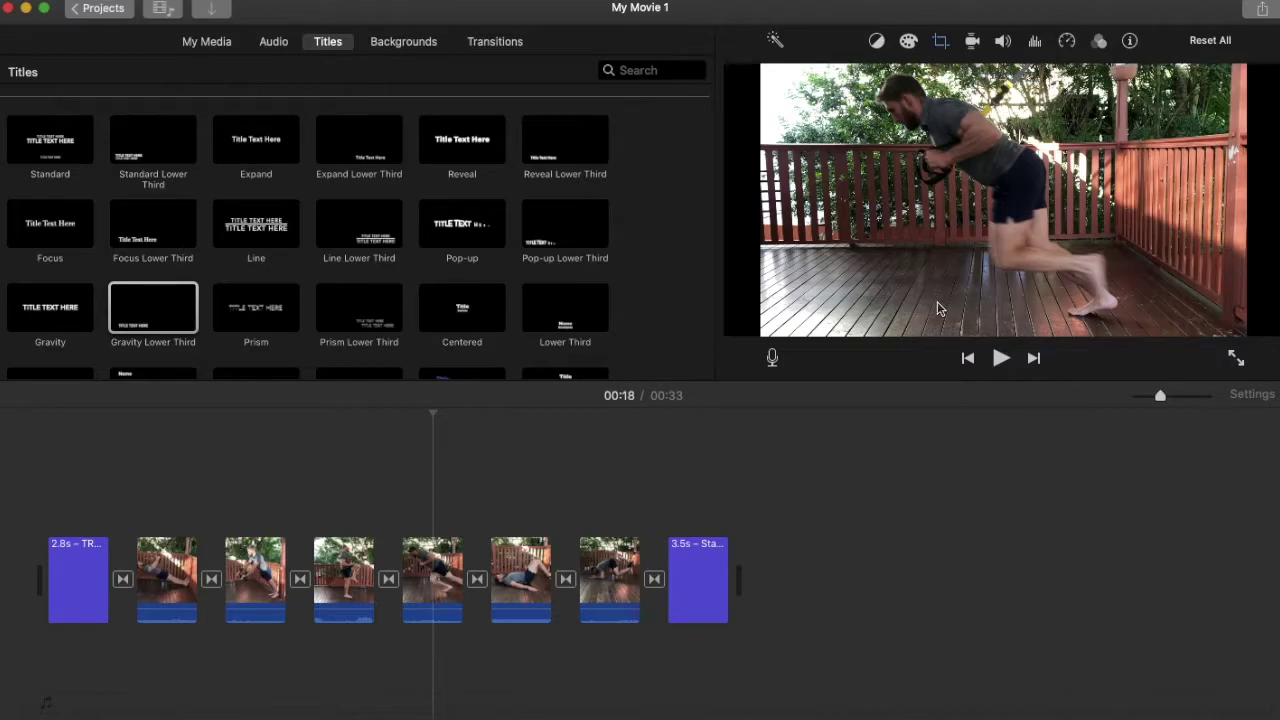
scroll(249, 270, down, 10)
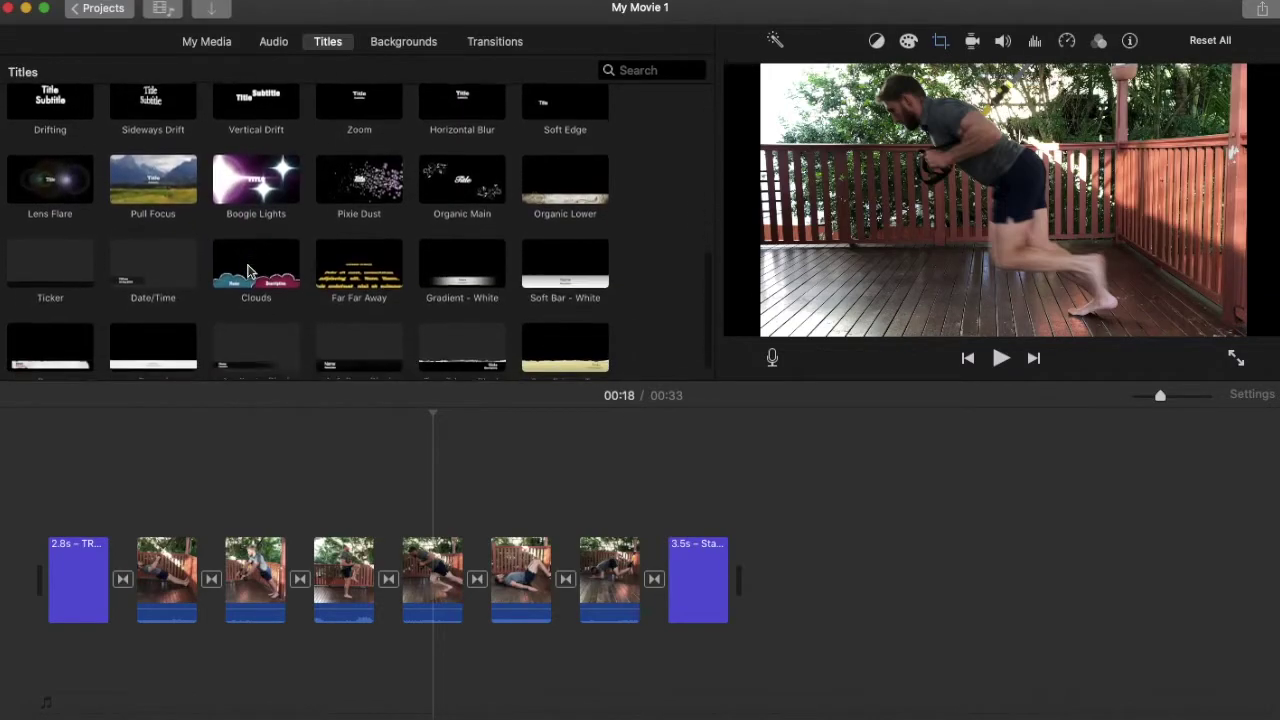
scroll(249, 270, down, 2)
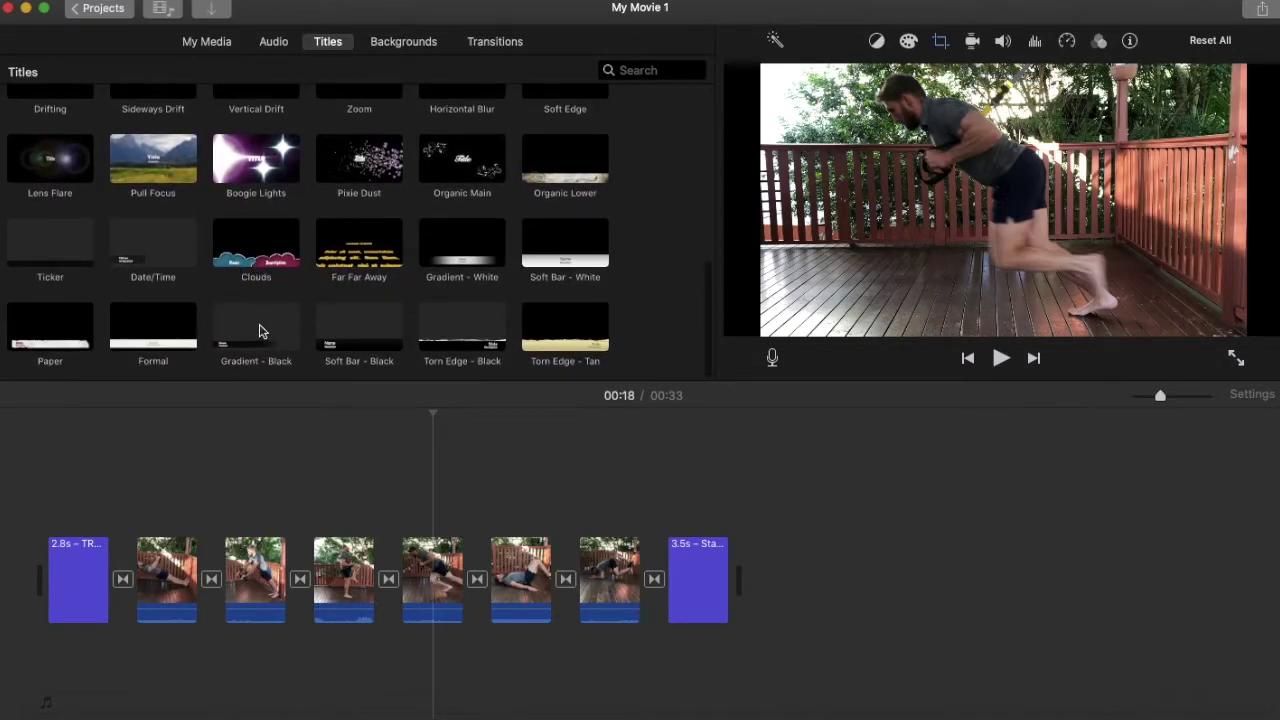
click(289, 336)
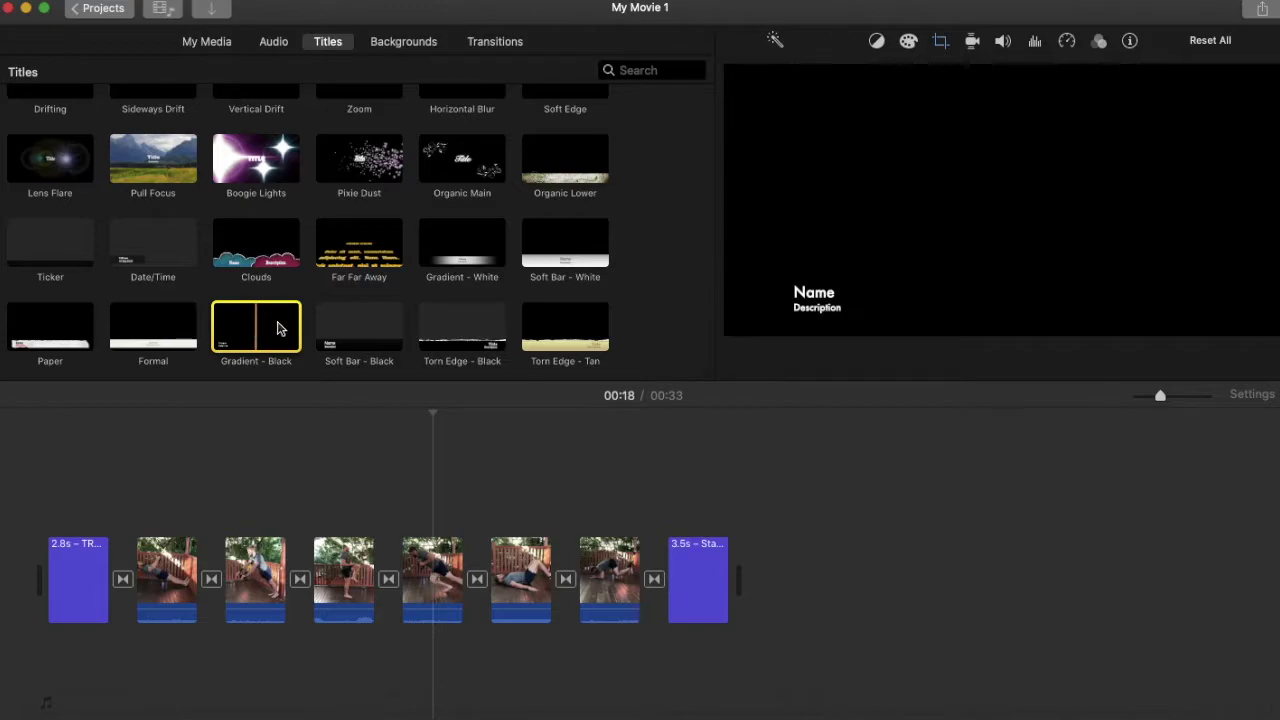
drag(278, 328, 132, 524)
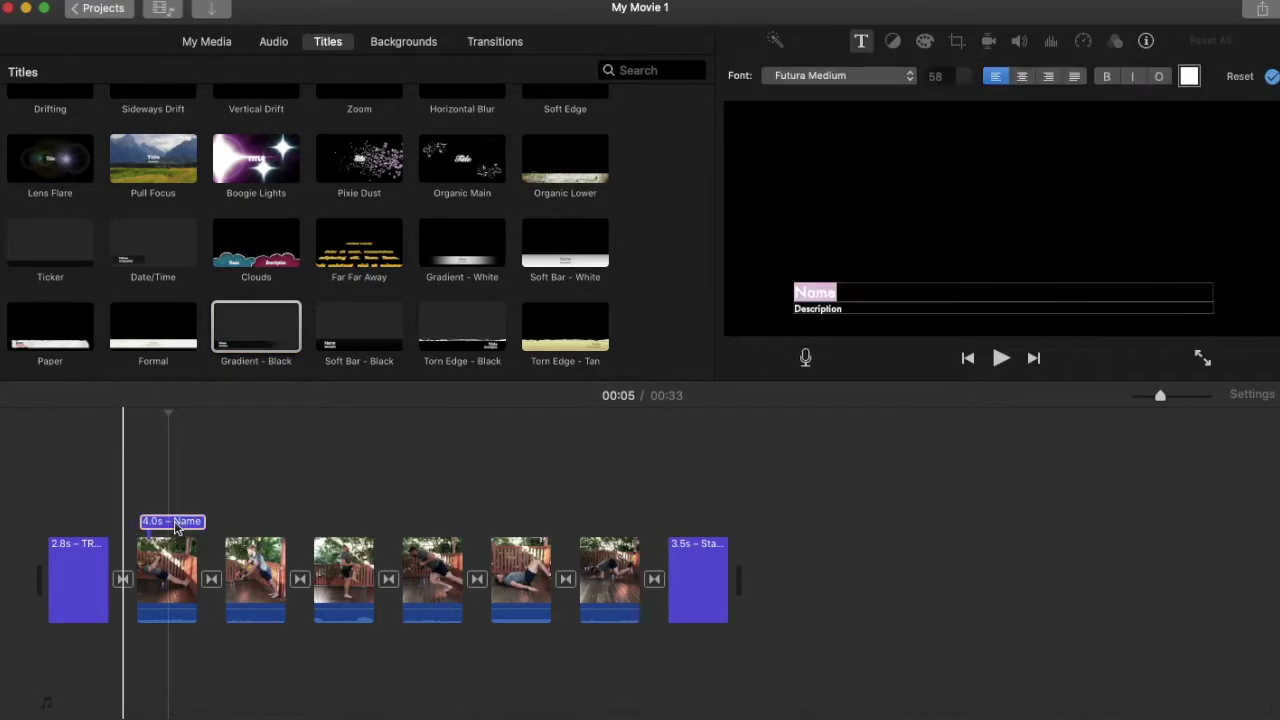
click(173, 527)
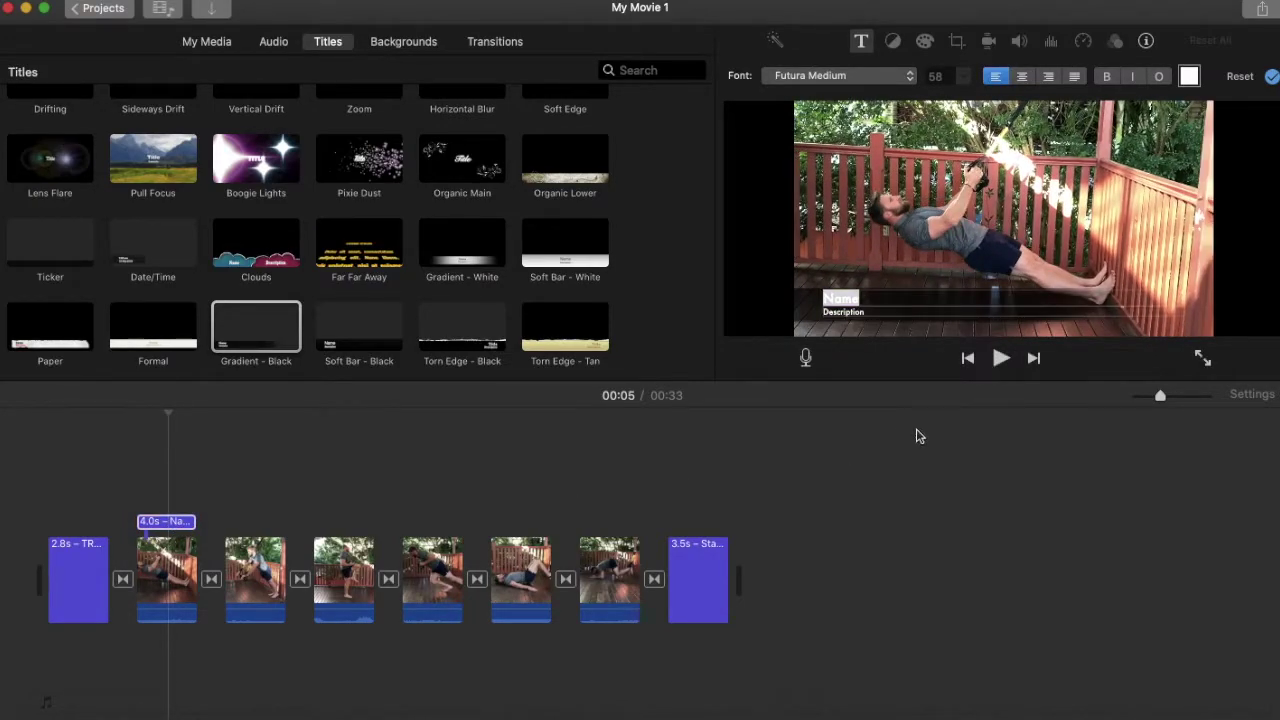
Step: Remove the title's description, set its name line to "Row (3 sets of 45 secs)", and play back the first video clip
click(885, 316)
key(BackSpace)
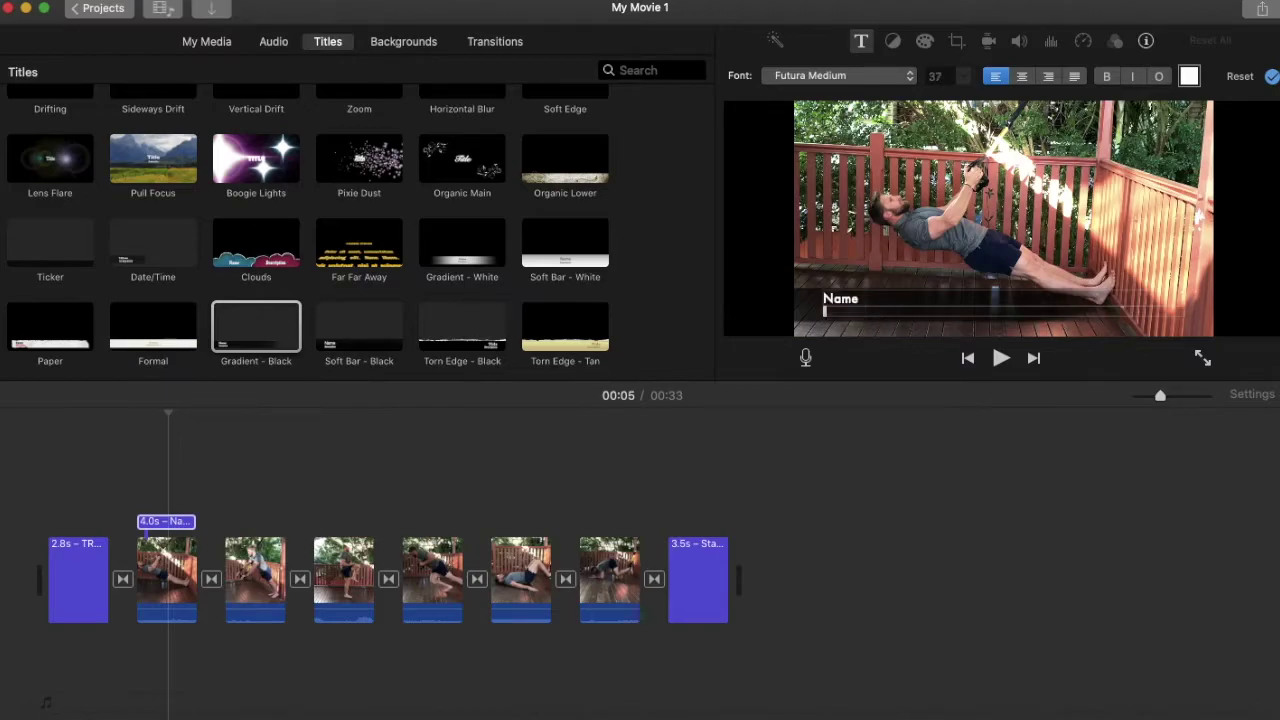
click(866, 296)
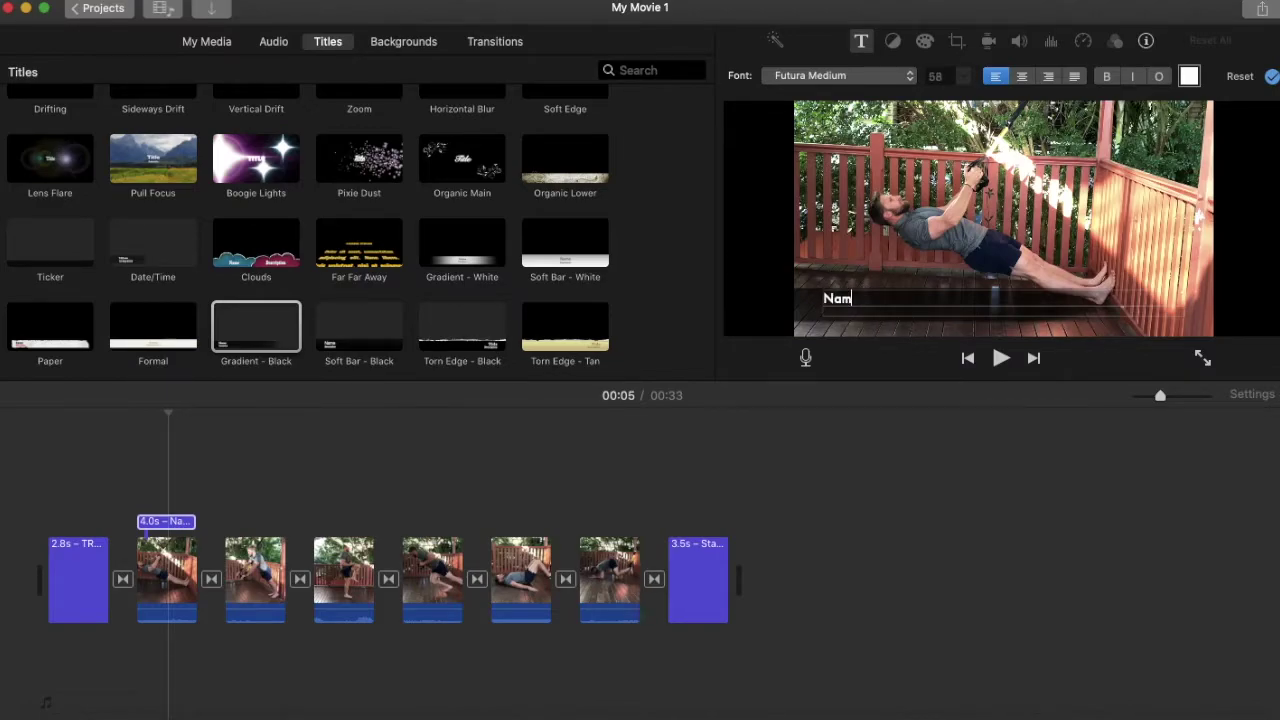
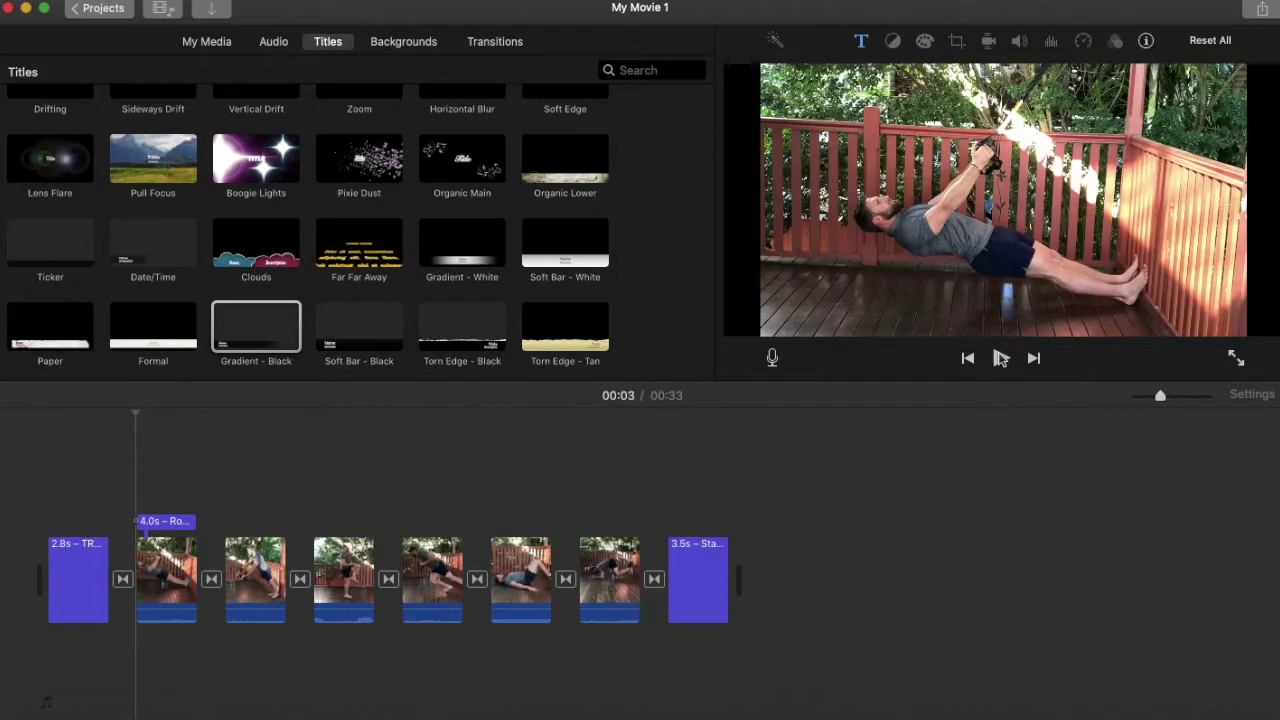
click(1000, 360)
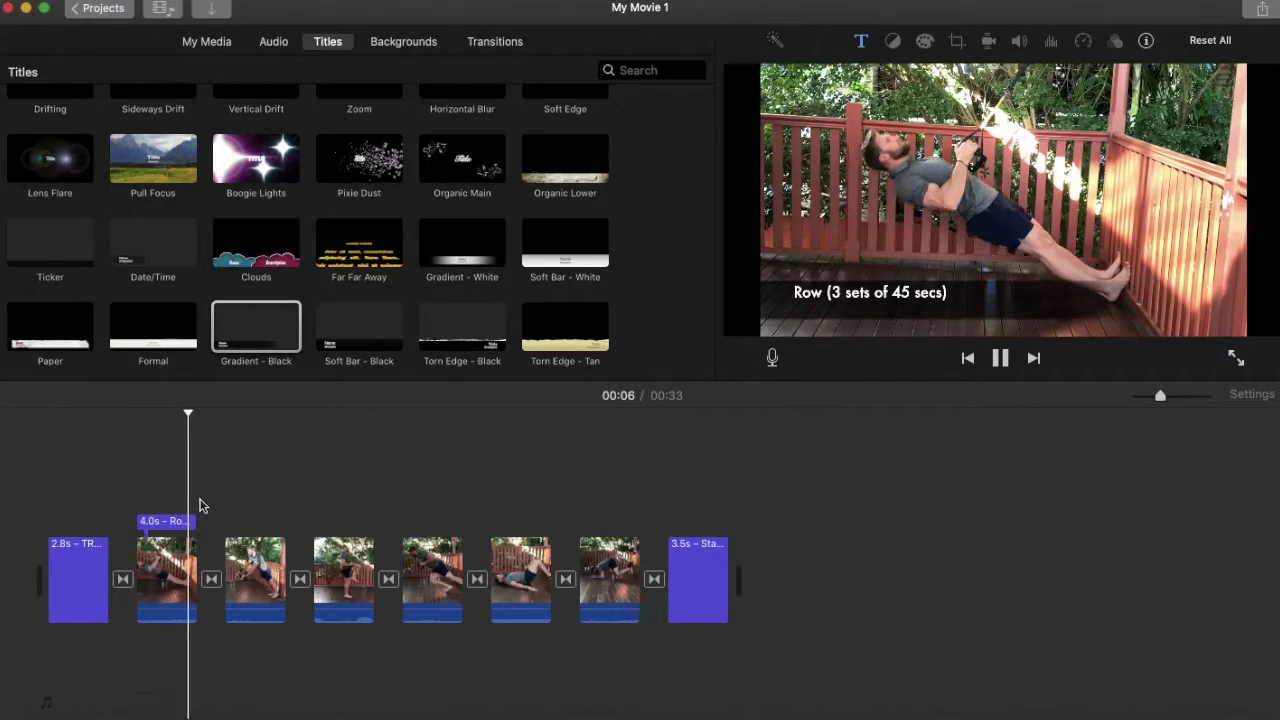
key(space)
Step: Copy the first video clip's title and paste a duplicate onto the timeline
click(167, 521)
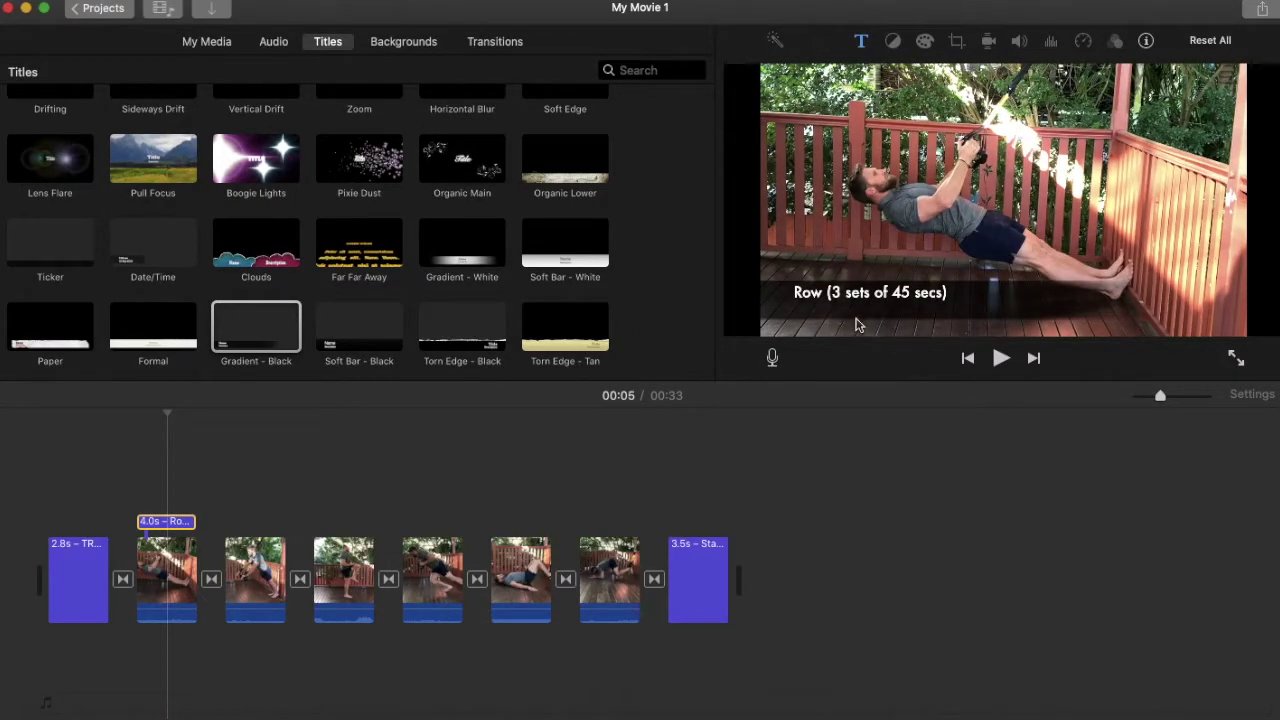
double_click(907, 300)
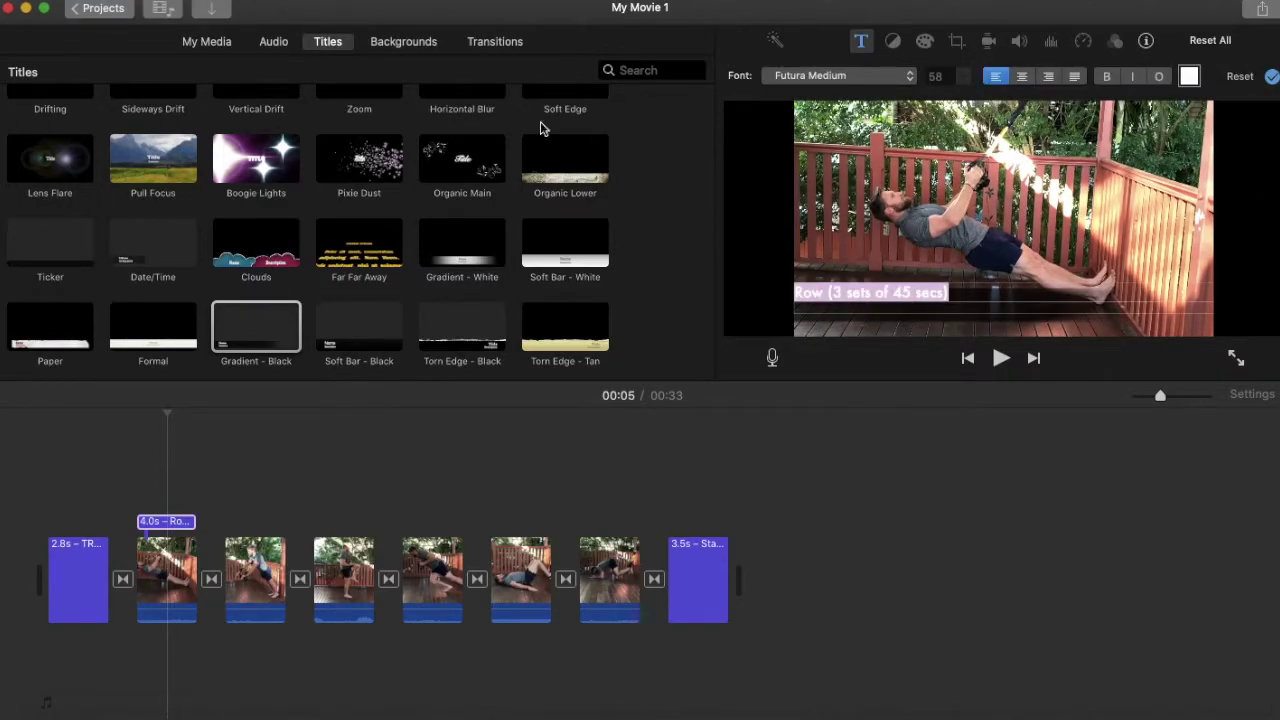
click(183, 522)
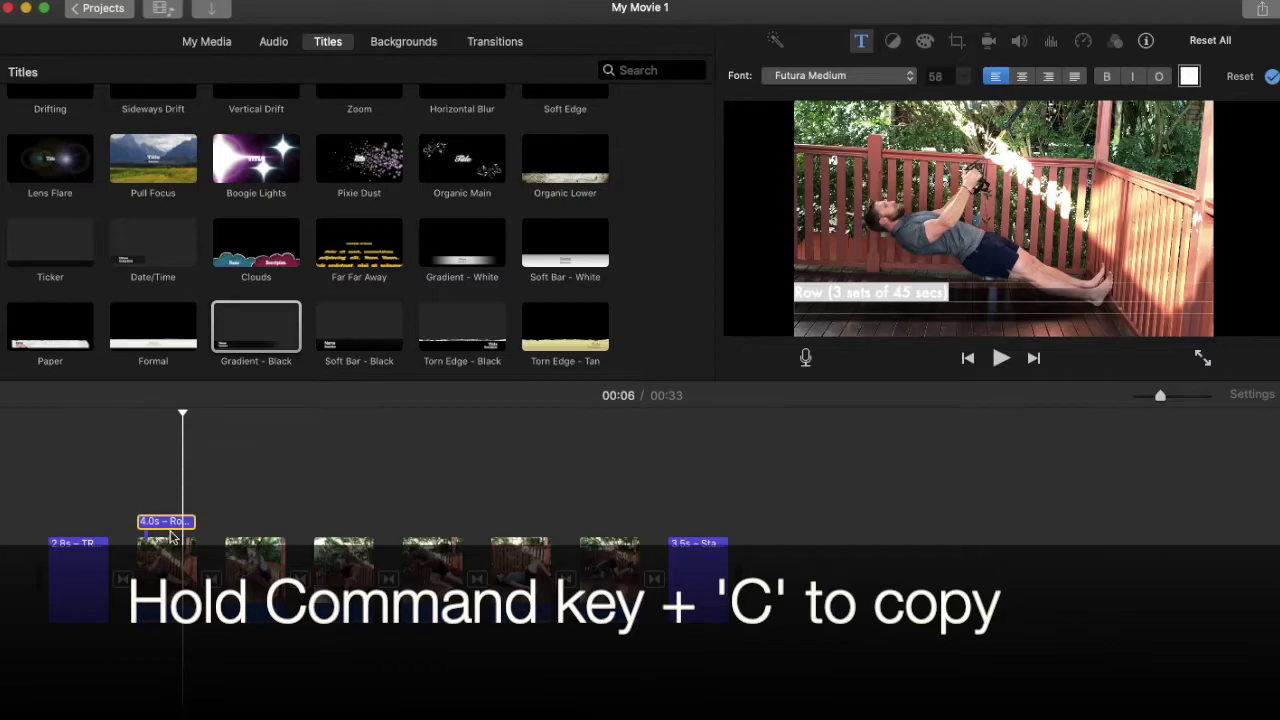
click(155, 531)
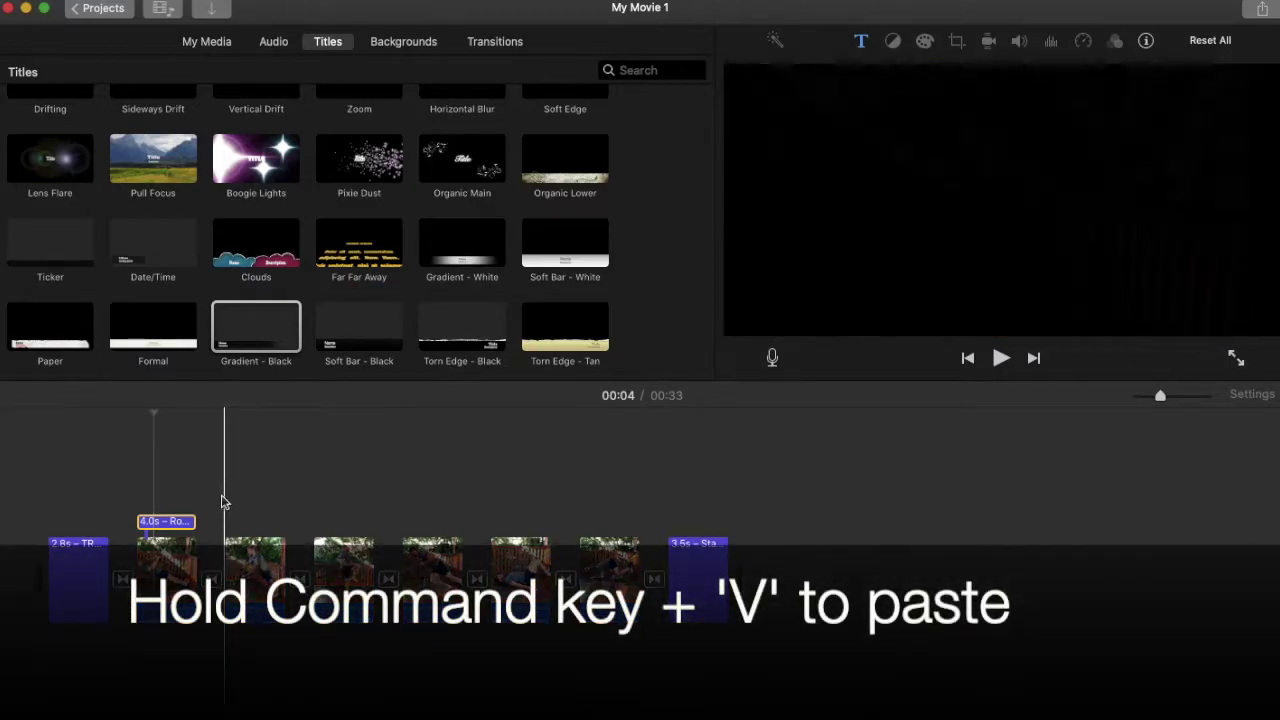
click(222, 502)
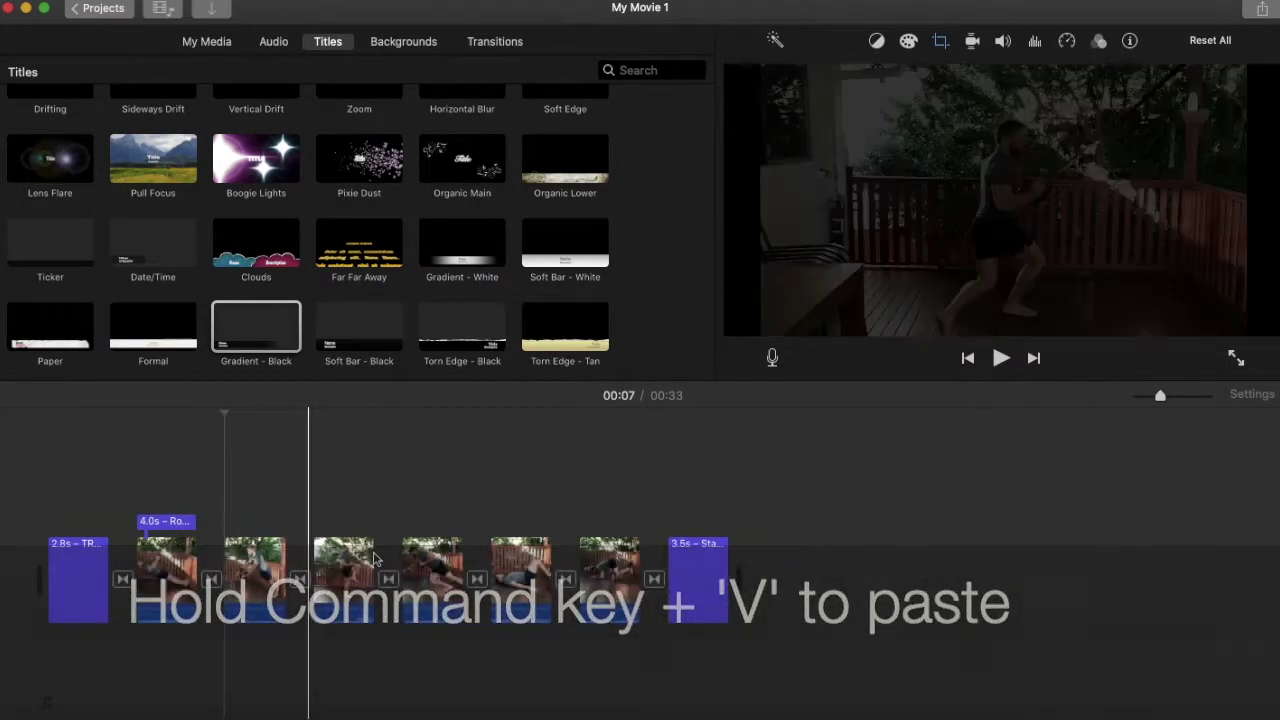
key(super+v)
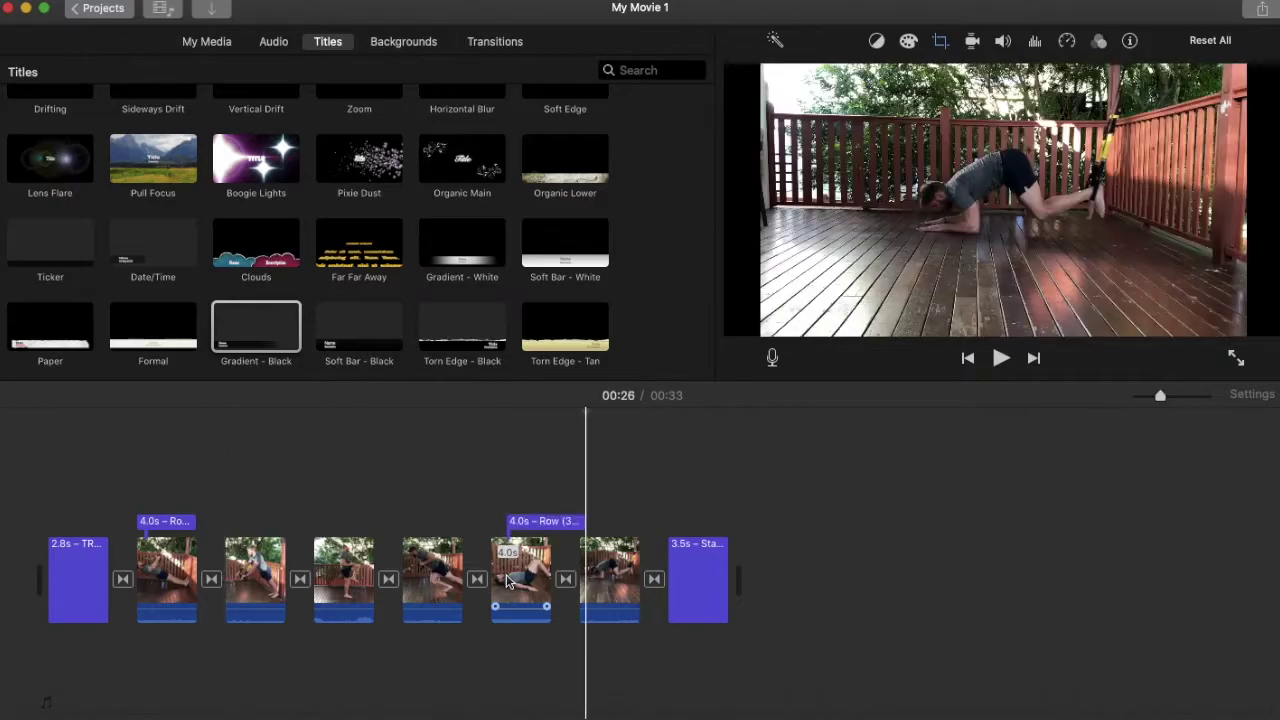
Step: Place the duplicate title over the second video clip and change its text to "Roll out (3 sets of 45 secs)"
drag(563, 521, 282, 530)
double_click(810, 292)
text(Roll)
Step: Paste the title over the third video clip and change its text to "Balancing Cross Lunge (3 sets of 45 secs)"
click(314, 470)
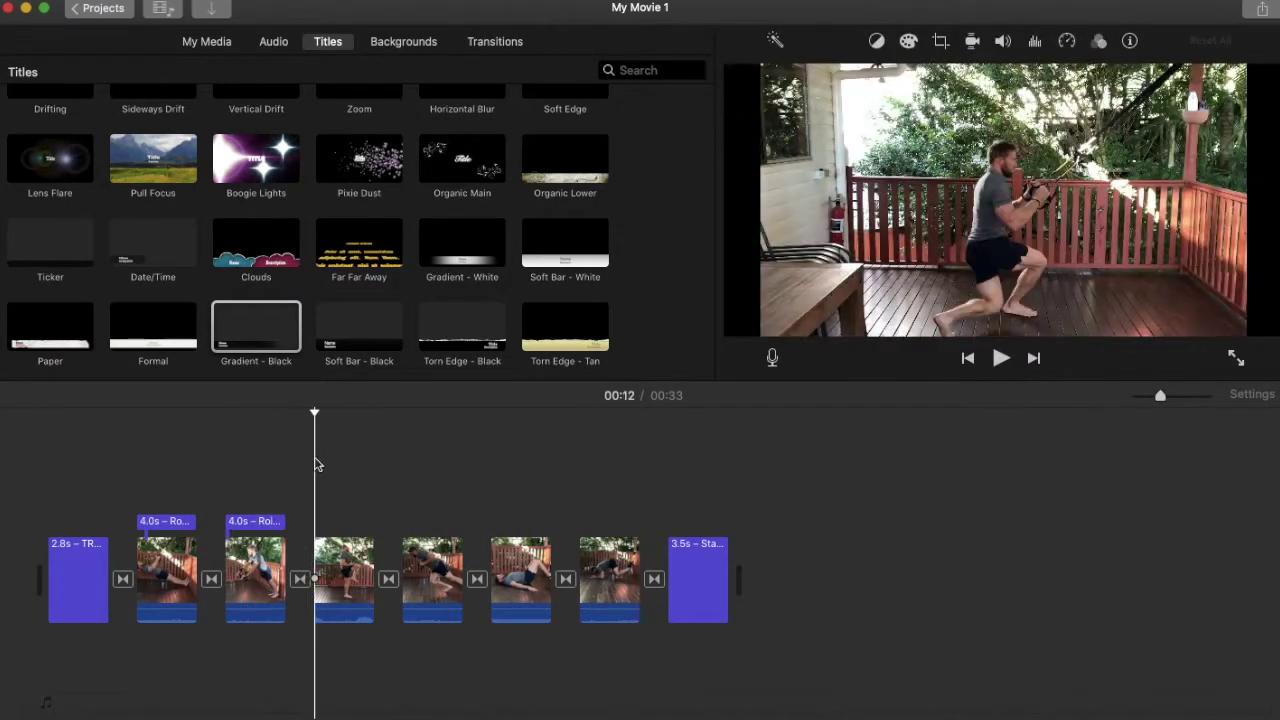
key(super+v)
text(Cross Lunge)
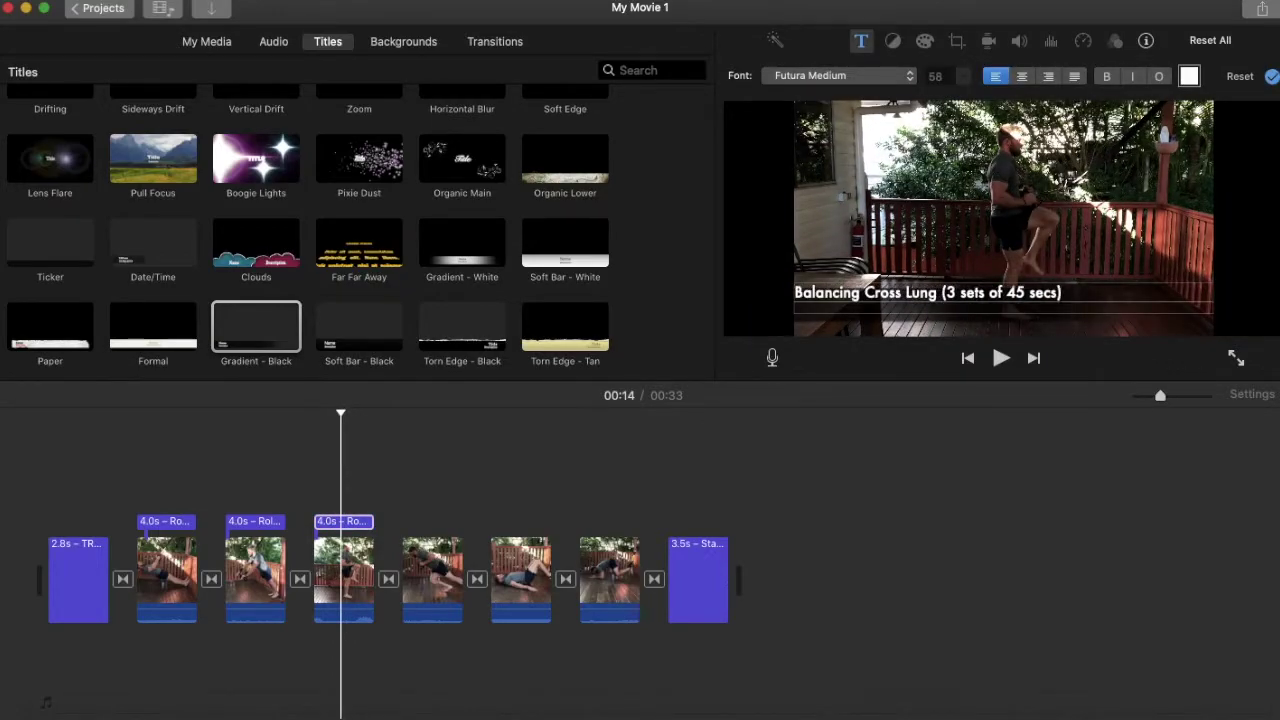
Step: Paste the title over the fourth video clip and change its text to "Sprinters (3 sets of 45 secs)"
click(403, 470)
key(super+v)
double_click(810, 292)
key(BackSpace)
text(Sprinters)
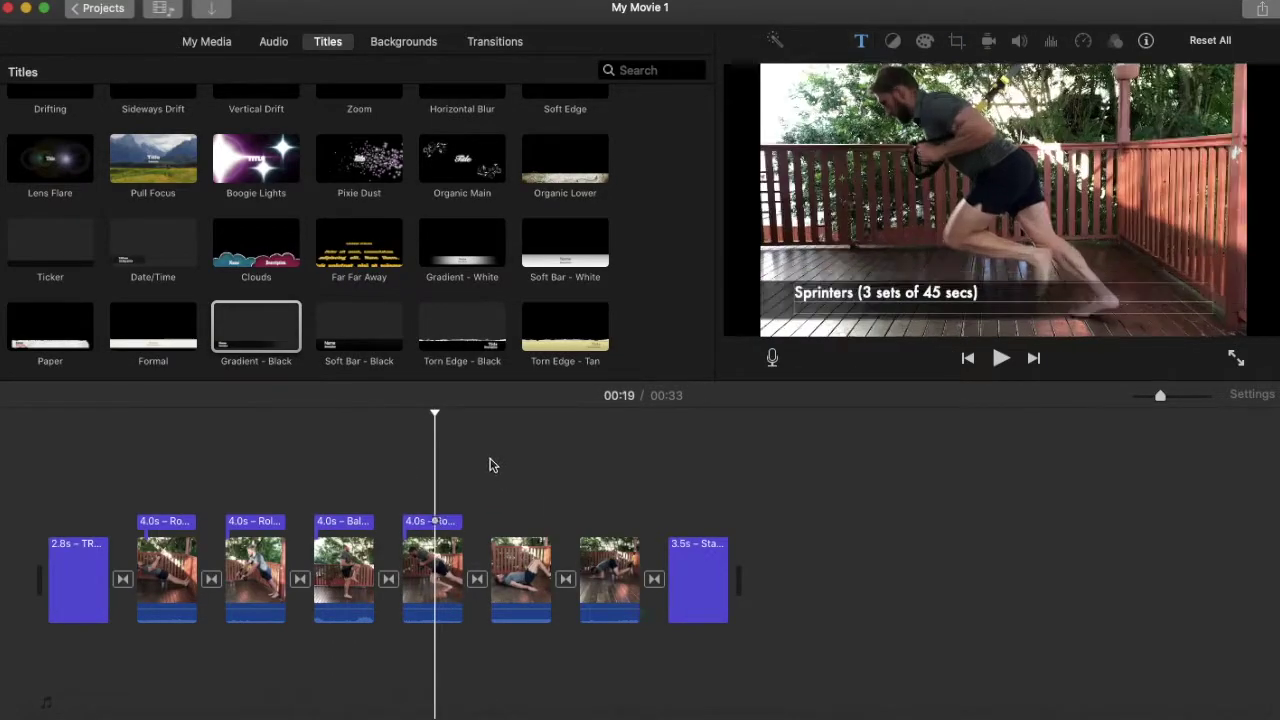
Step: Paste the title over the fifth and last video clips, renaming each for its exercise, with "Crunch (3 sets of 45 secs)" on the last
click(521, 470)
key(super+v)
double_click(816, 292)
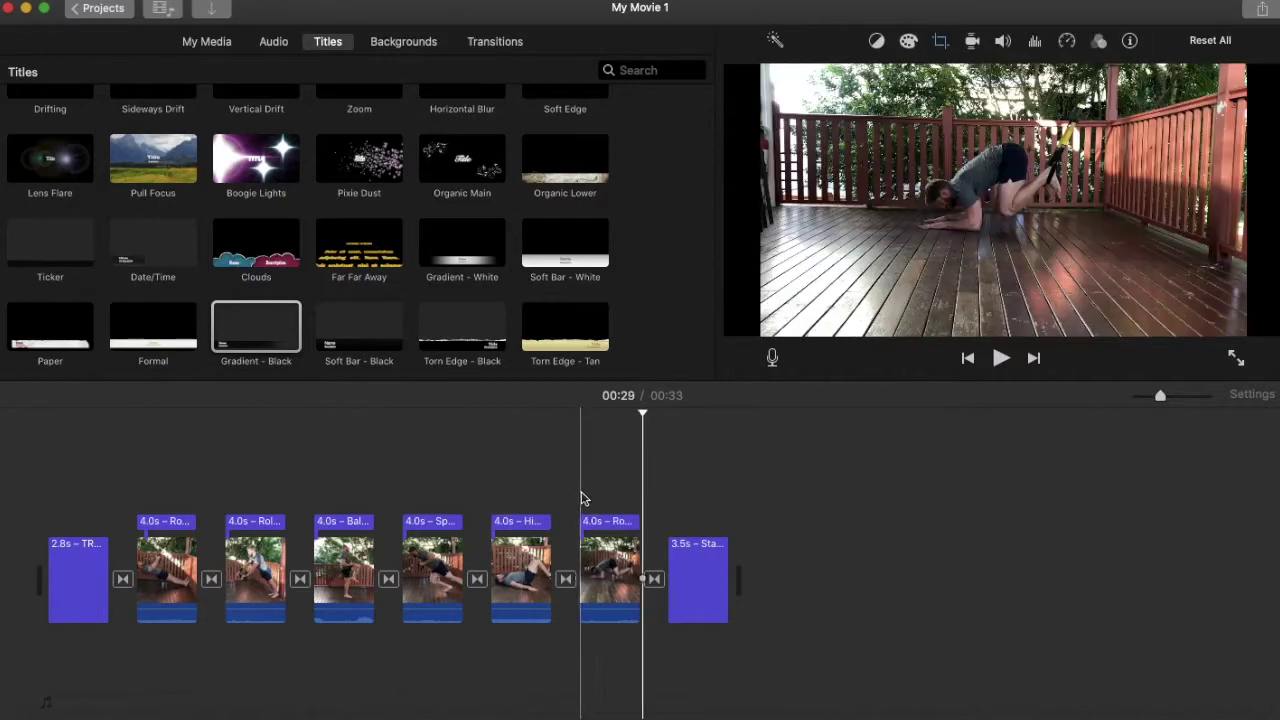
click(609, 470)
key(super+v)
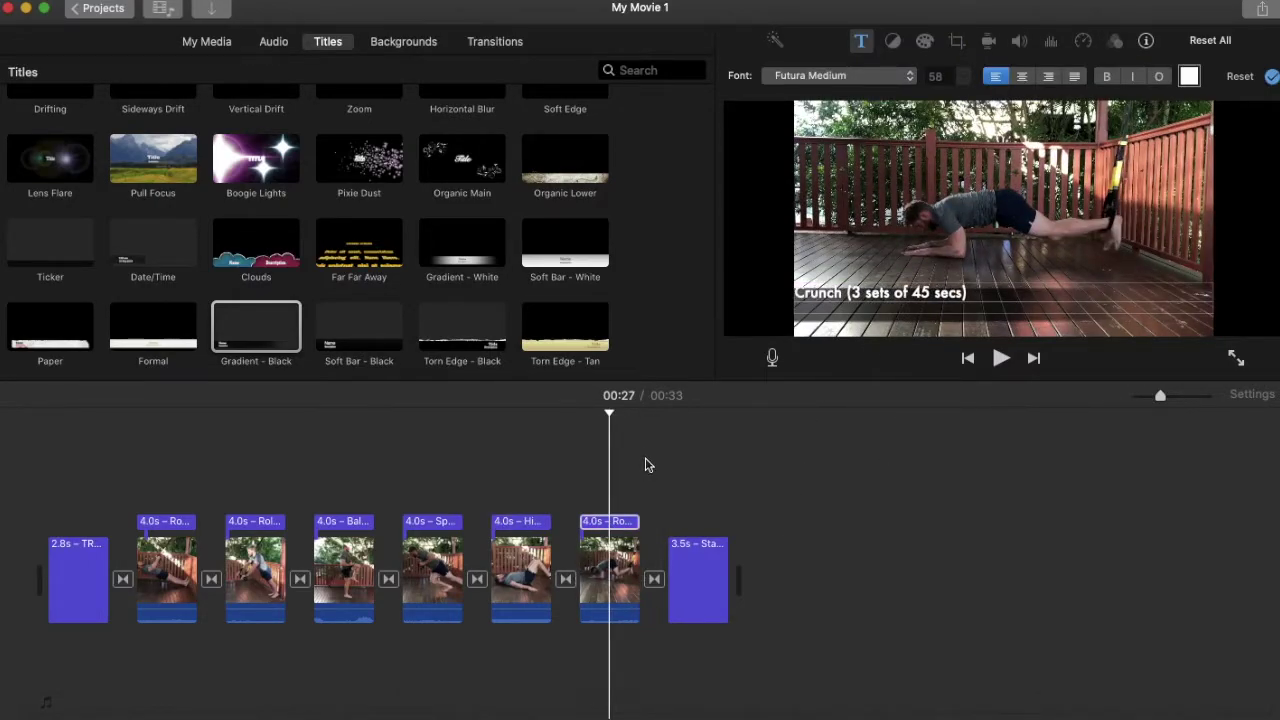
Step: Play back the movie from the first video clip to check the exercise titles
click(129, 466)
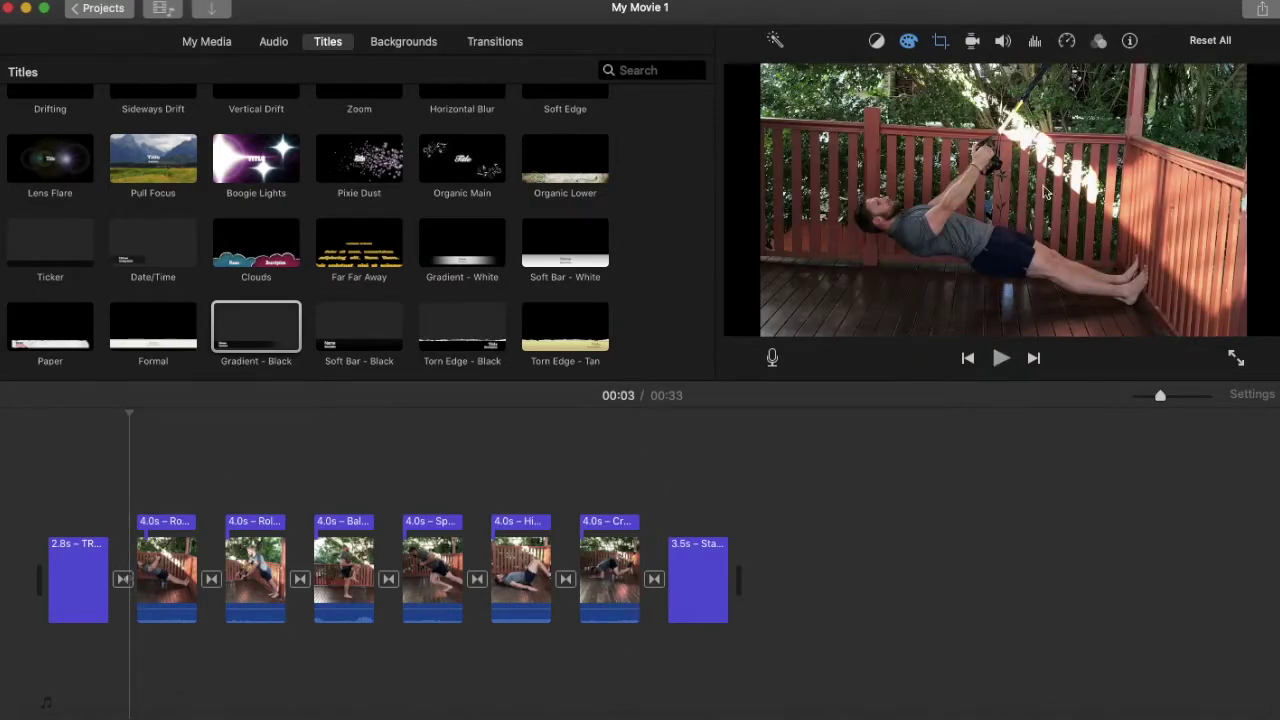
key(space)
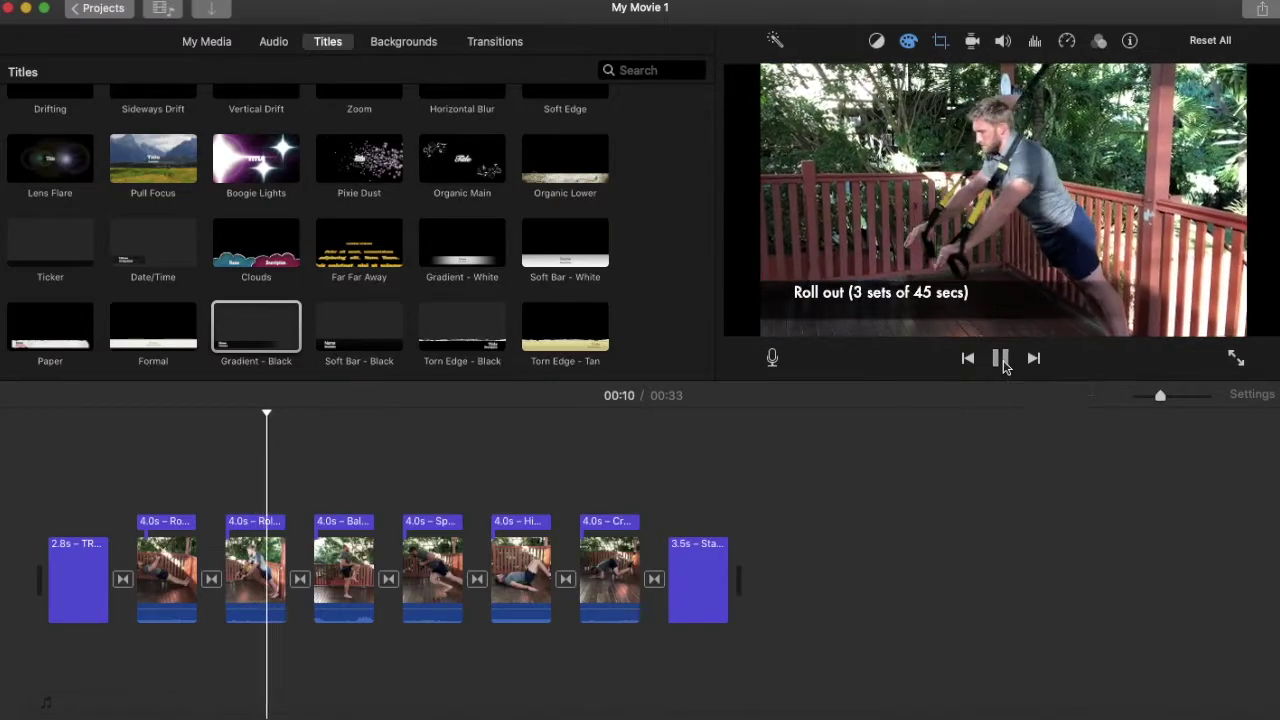
Step: Stop playback and silence the original audio of the exercise clips by lowering each clip's volume fully
click(1001, 358)
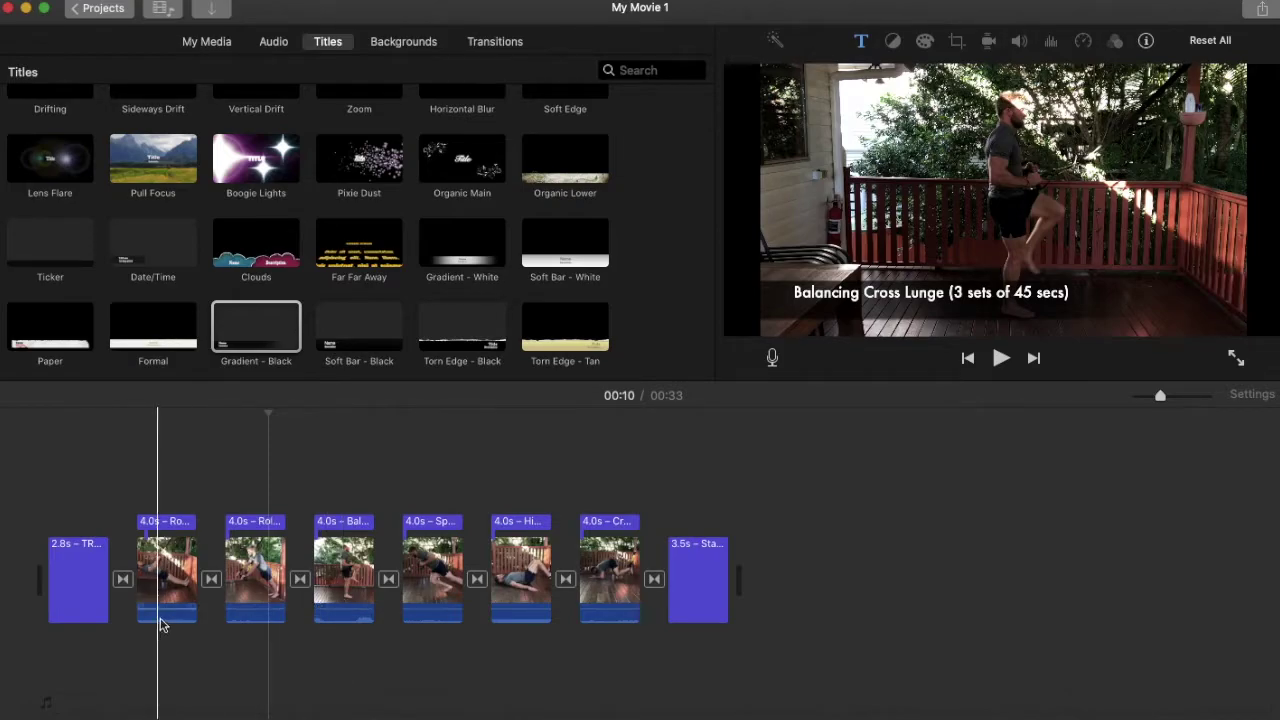
click(1188, 400)
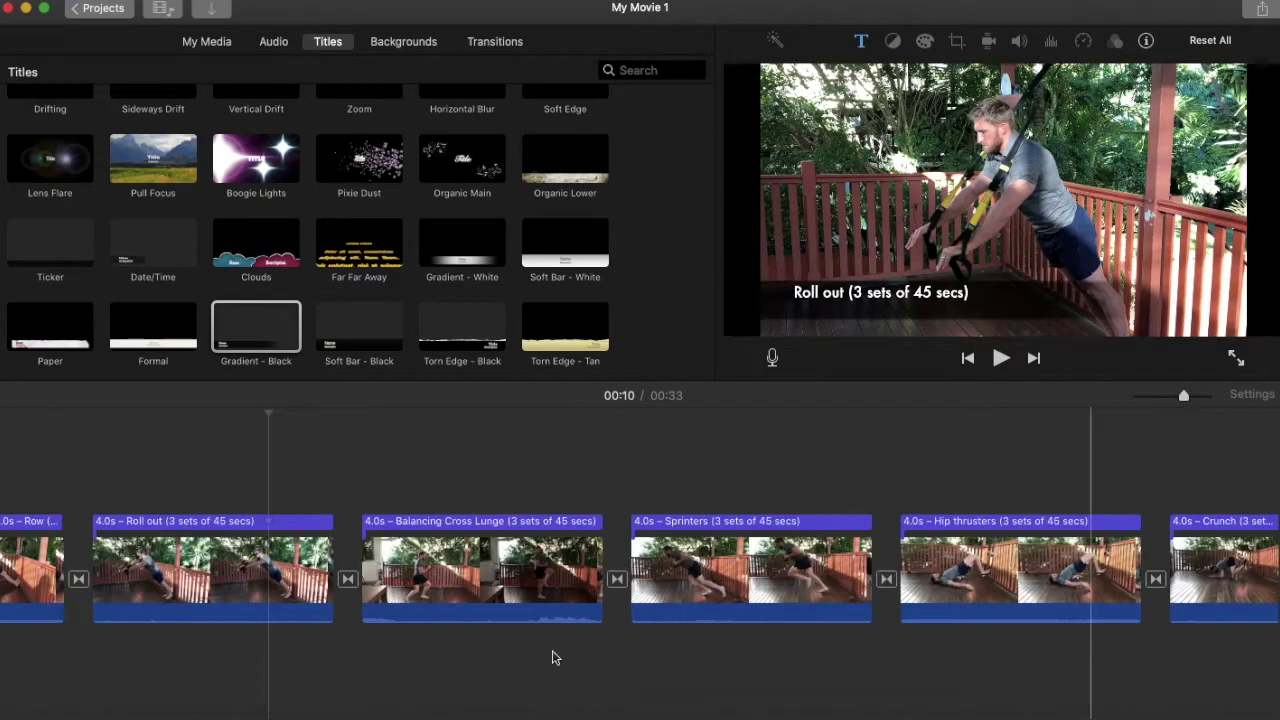
scroll(503, 674, left, 5)
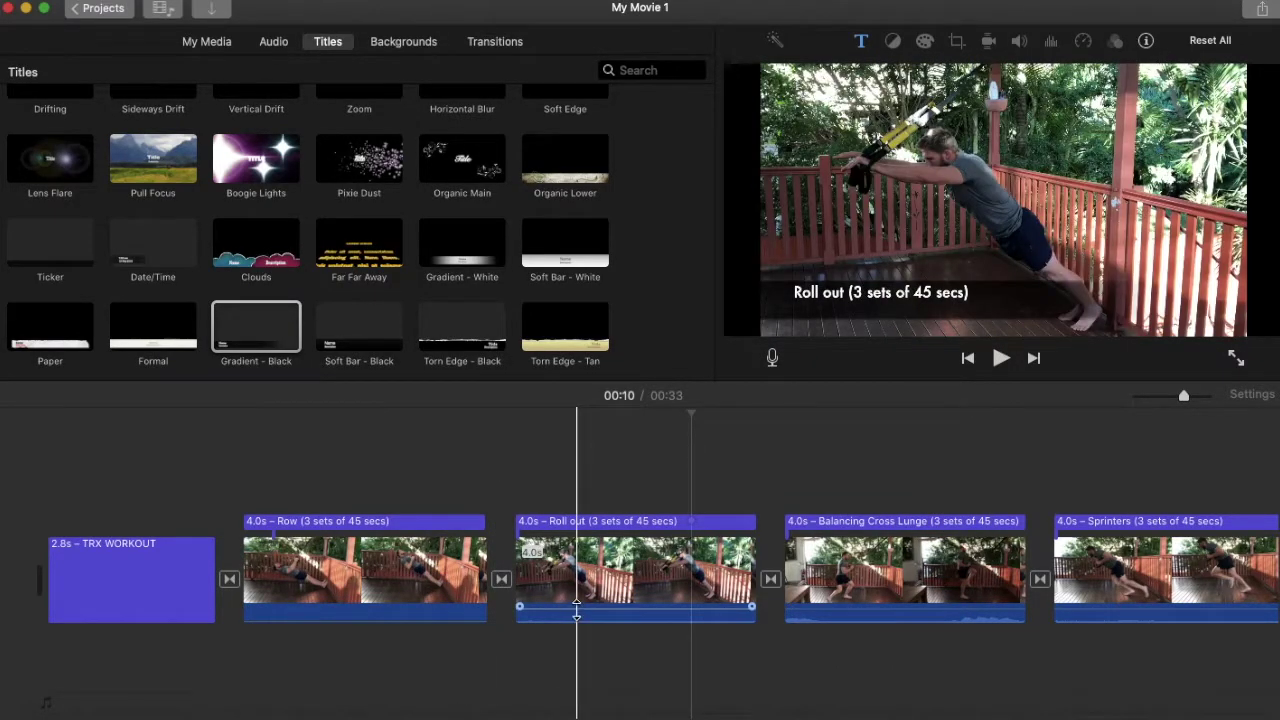
scroll(907, 668, right, 5)
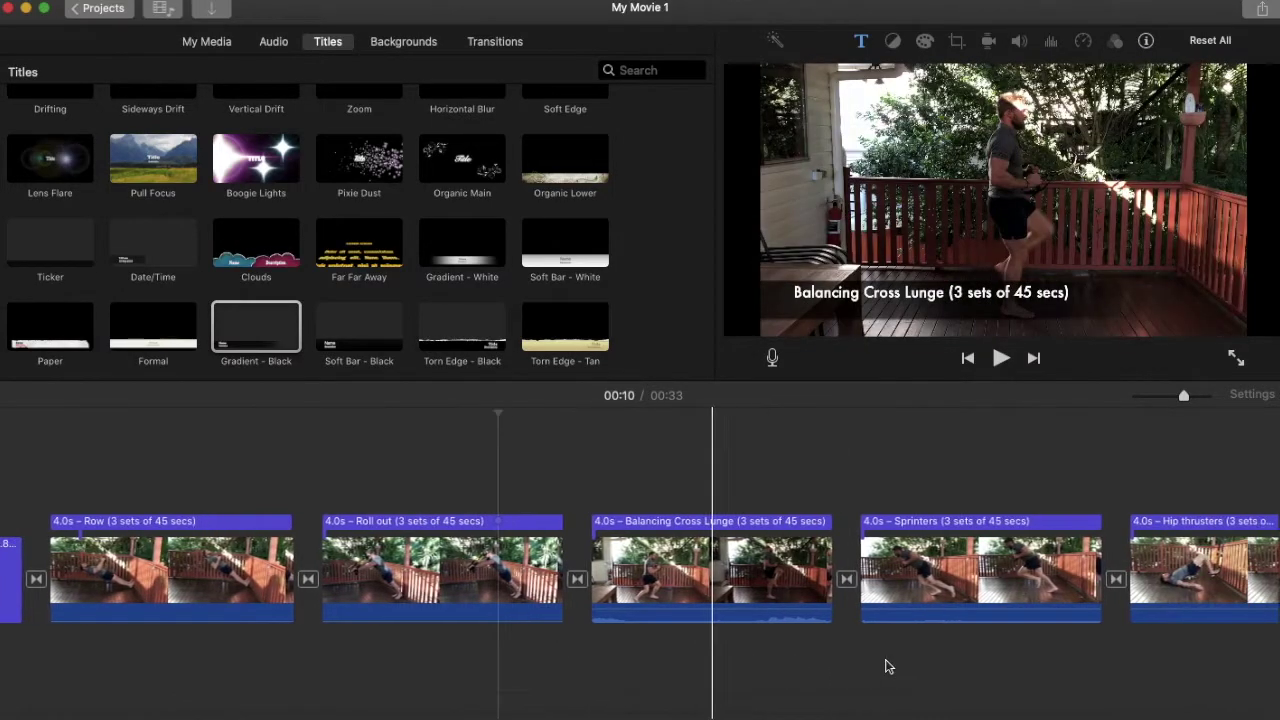
drag(741, 604, 742, 618)
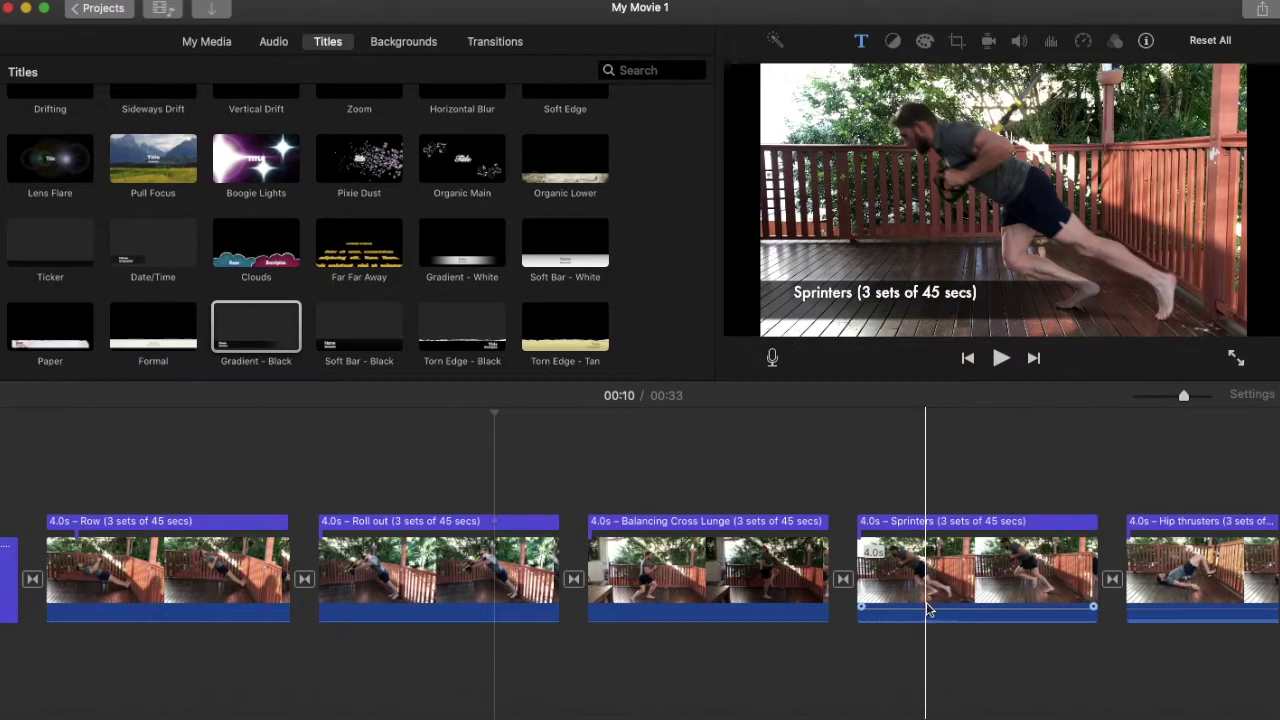
drag(925, 613, 930, 637)
scroll(930, 637, right, 8)
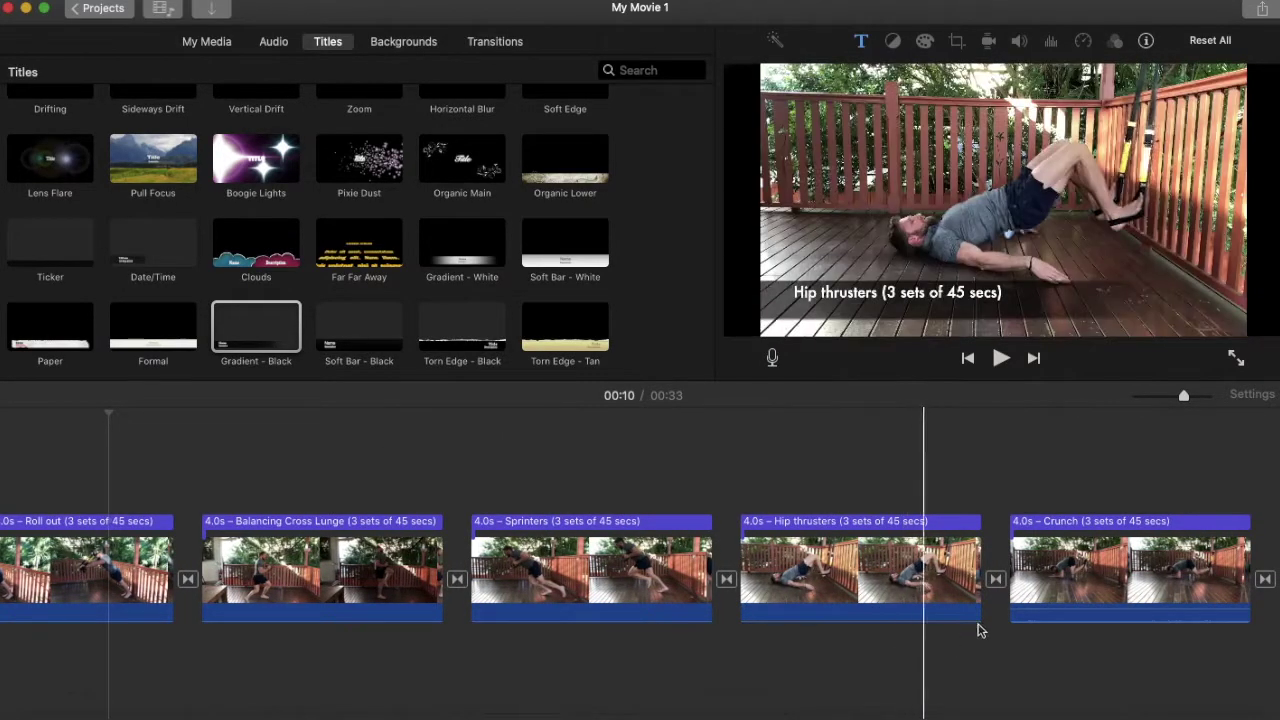
drag(1067, 609, 1066, 634)
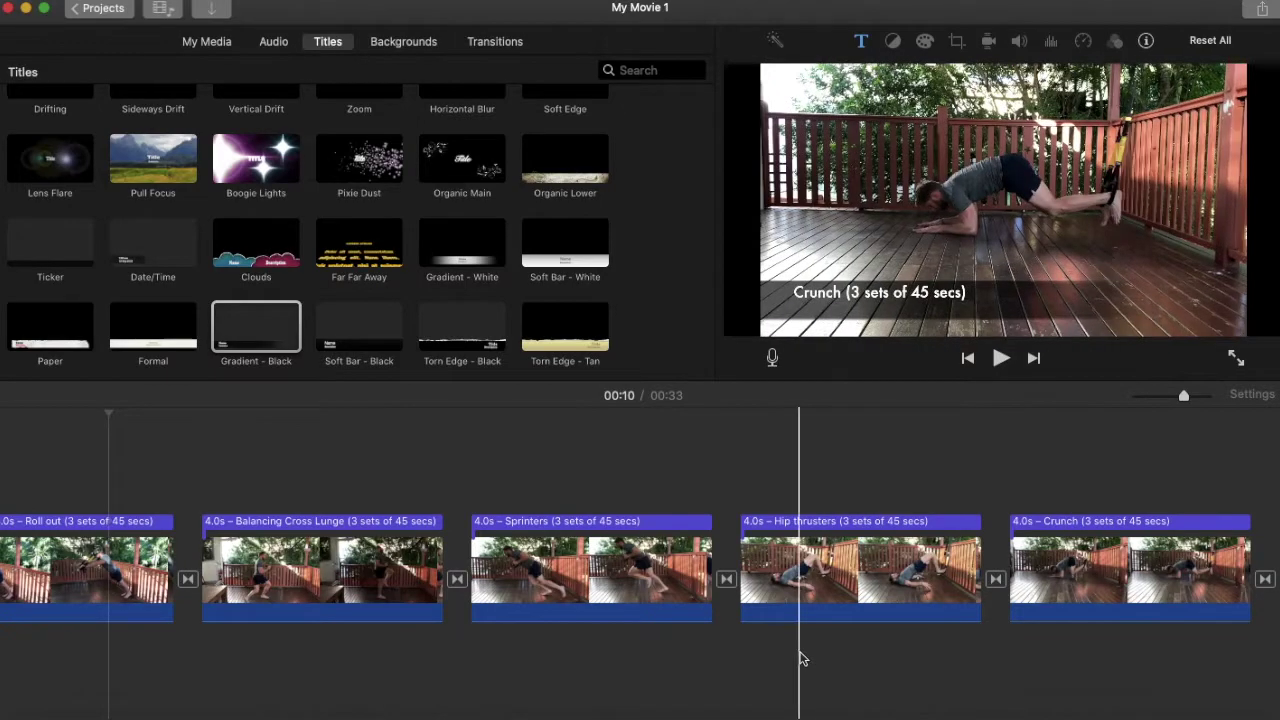
scroll(803, 660, left, 10)
Step: Return to the movie's start and browse the theme music and the Music library for a background track
click(44, 470)
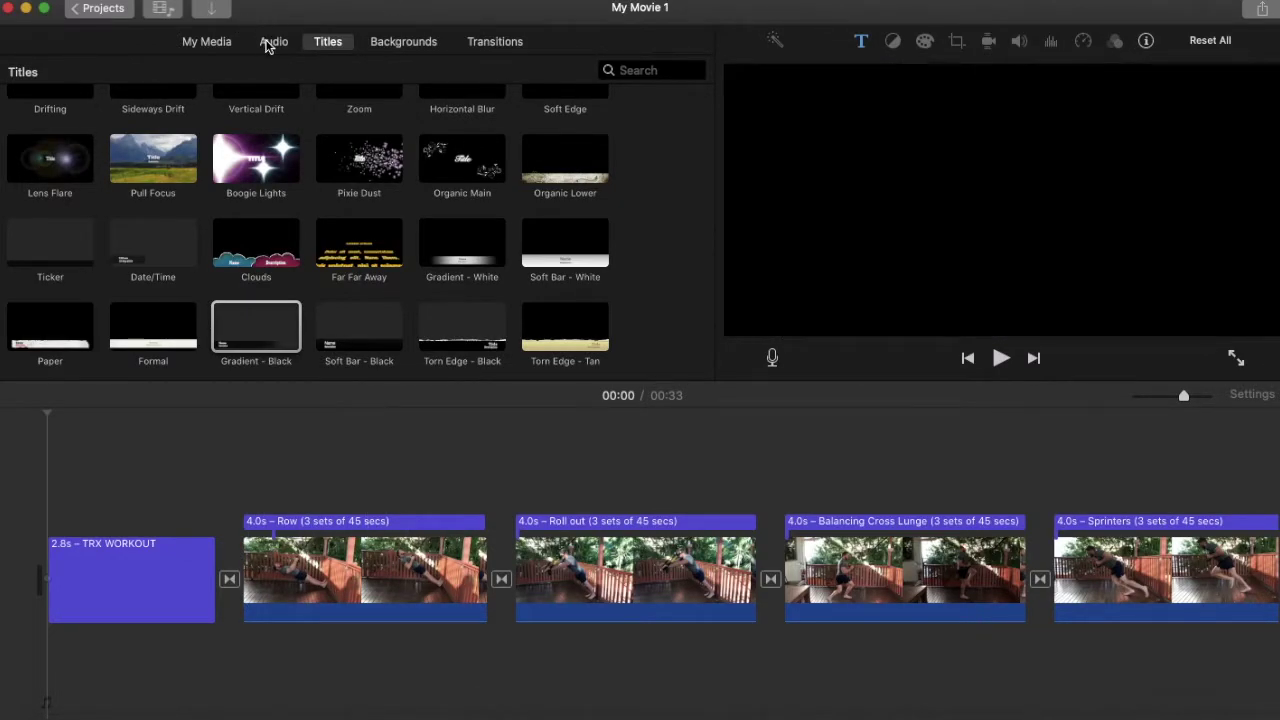
click(270, 43)
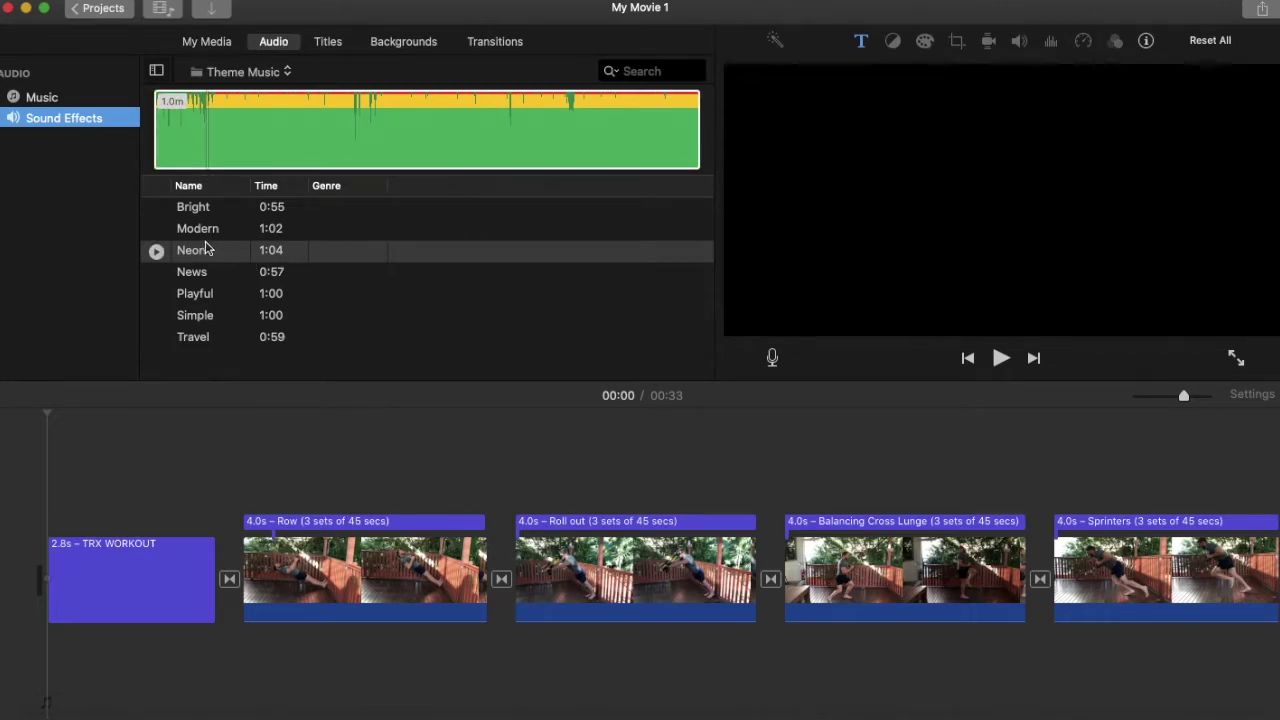
click(205, 210)
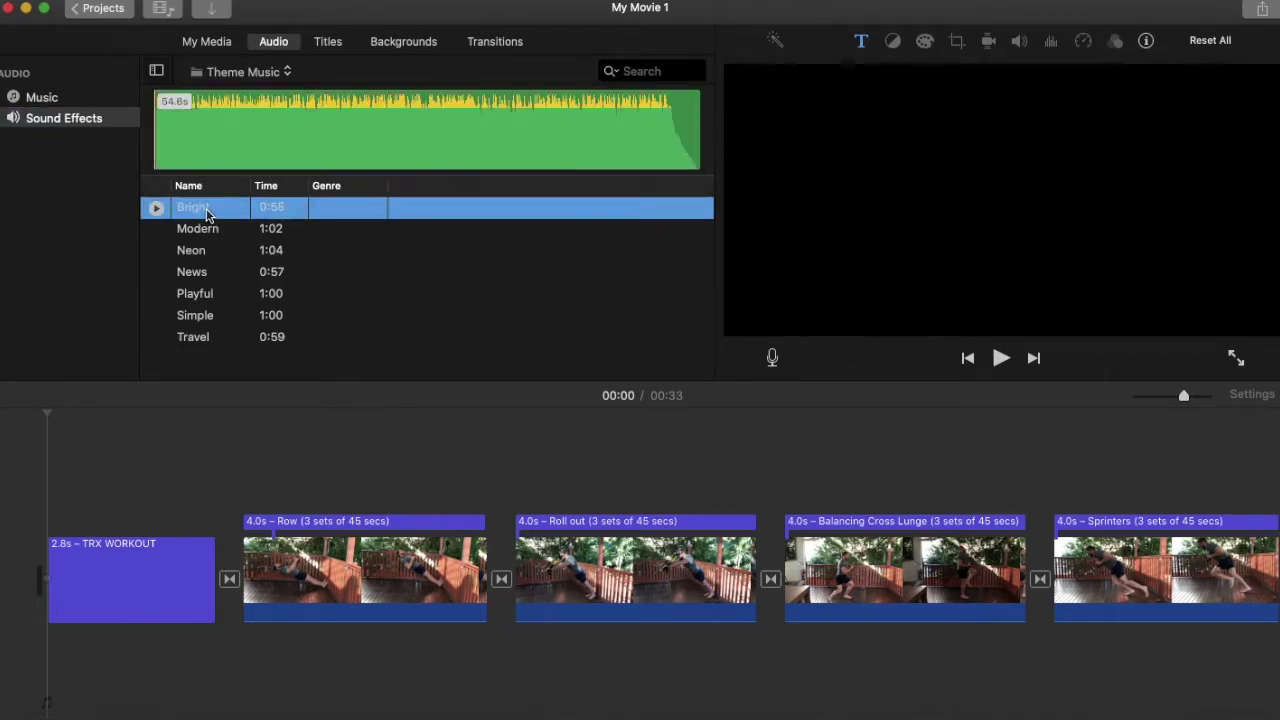
click(44, 99)
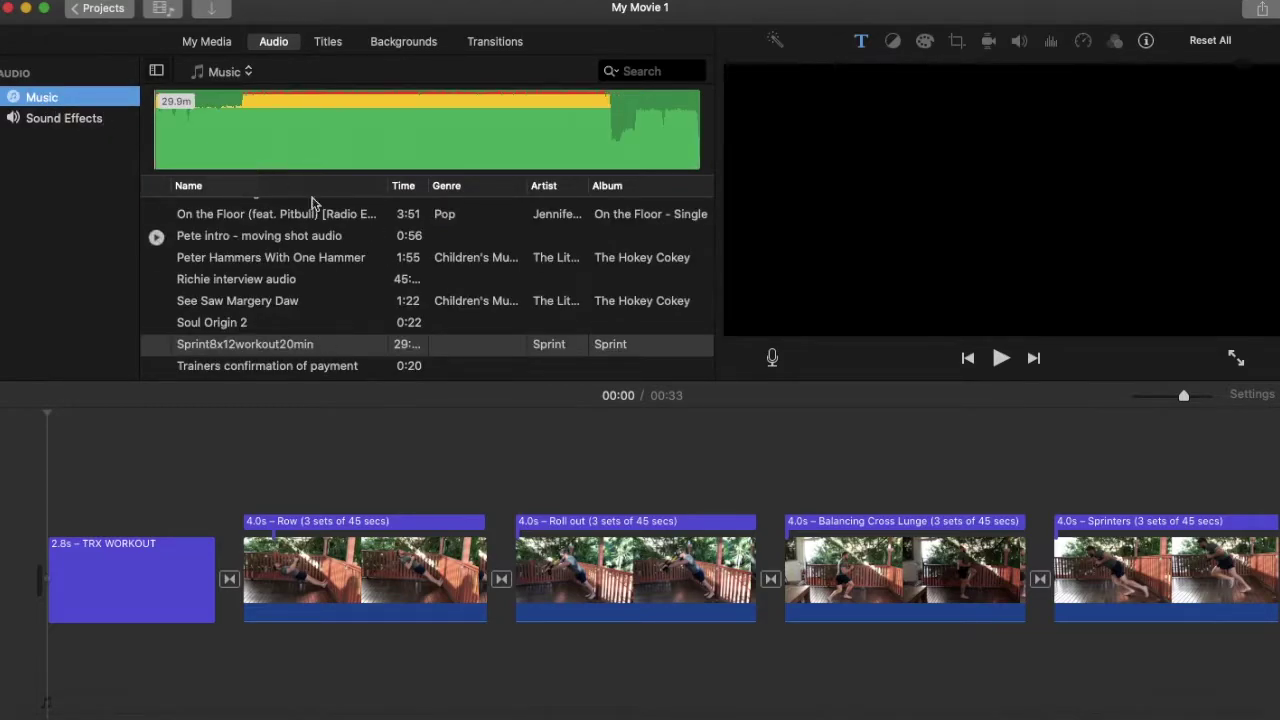
click(250, 73)
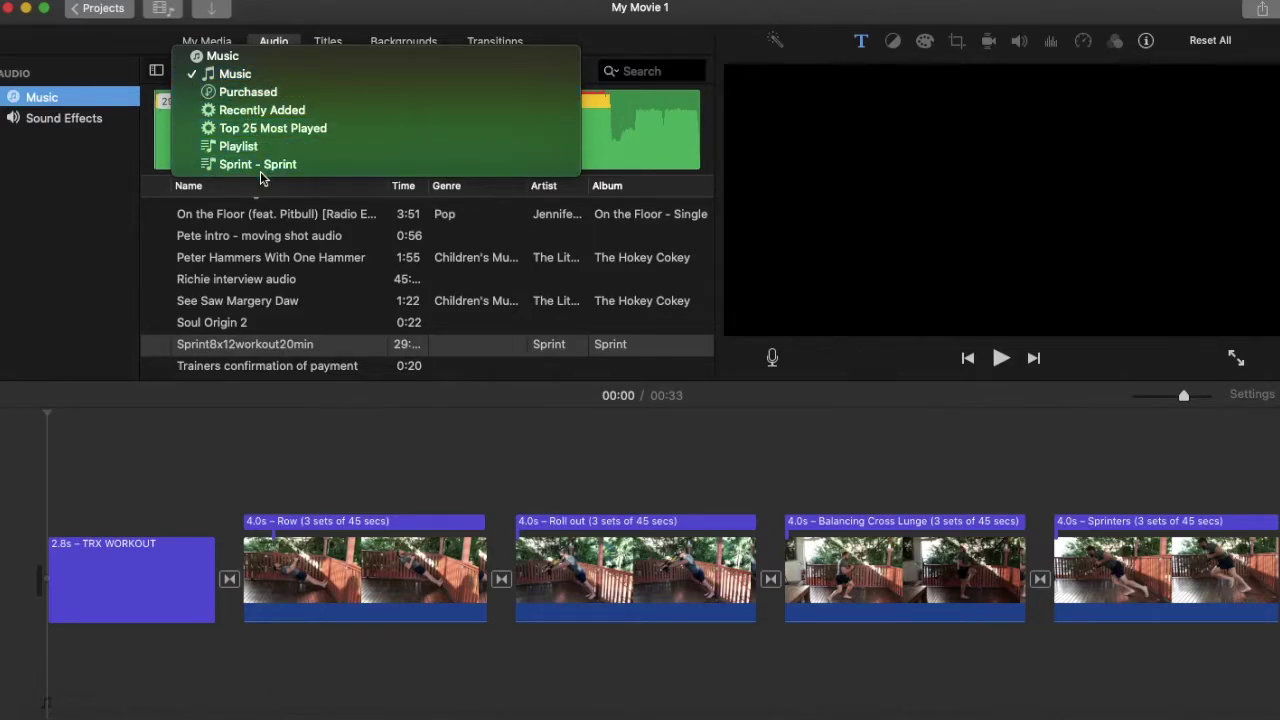
click(97, 105)
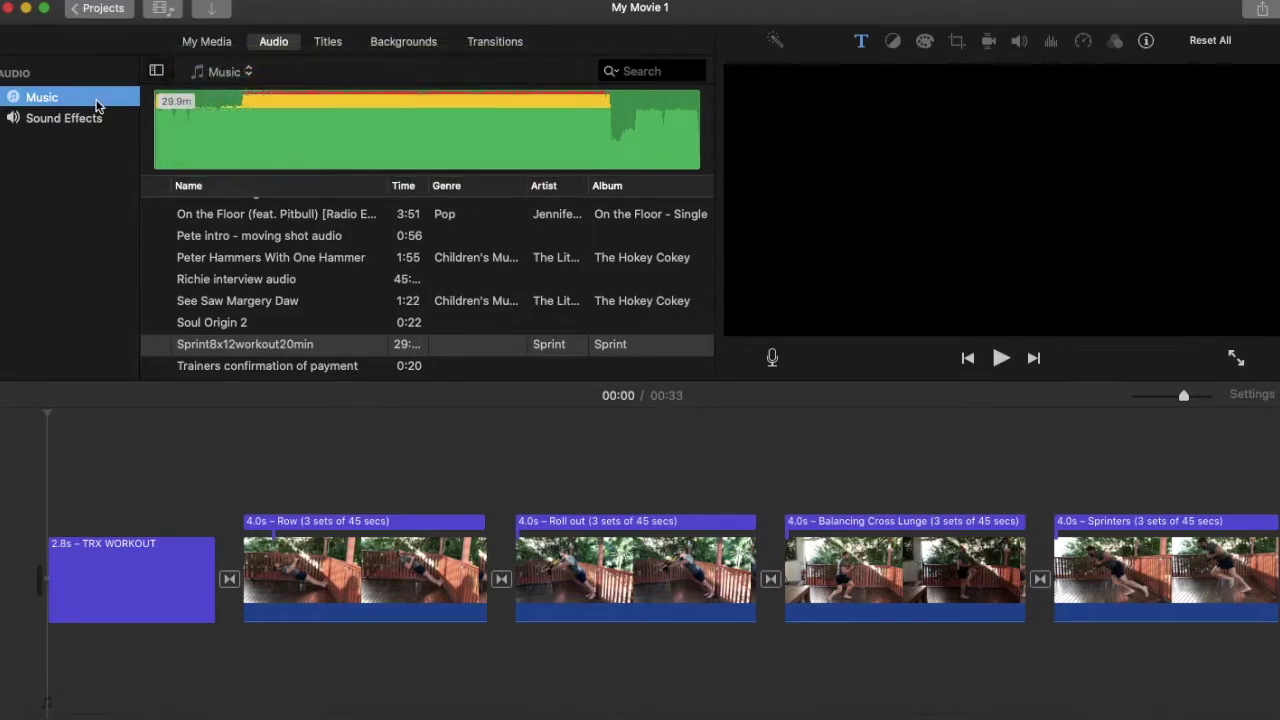
click(252, 73)
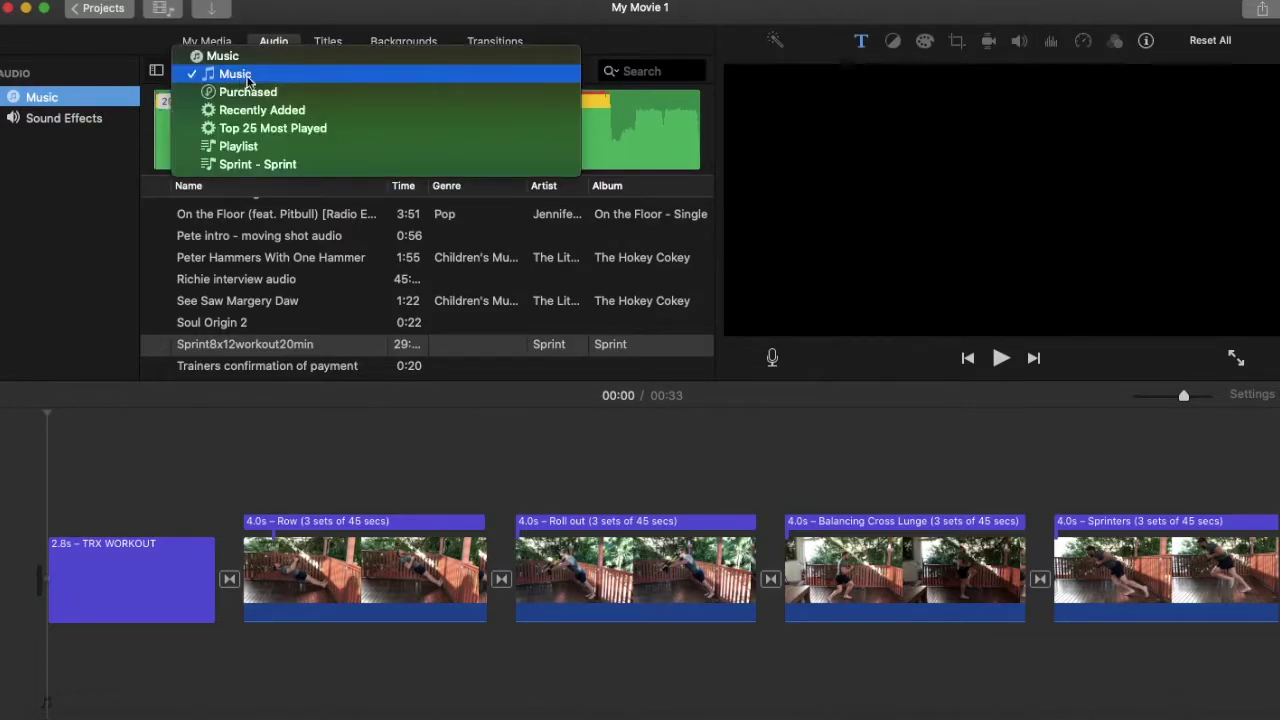
click(110, 97)
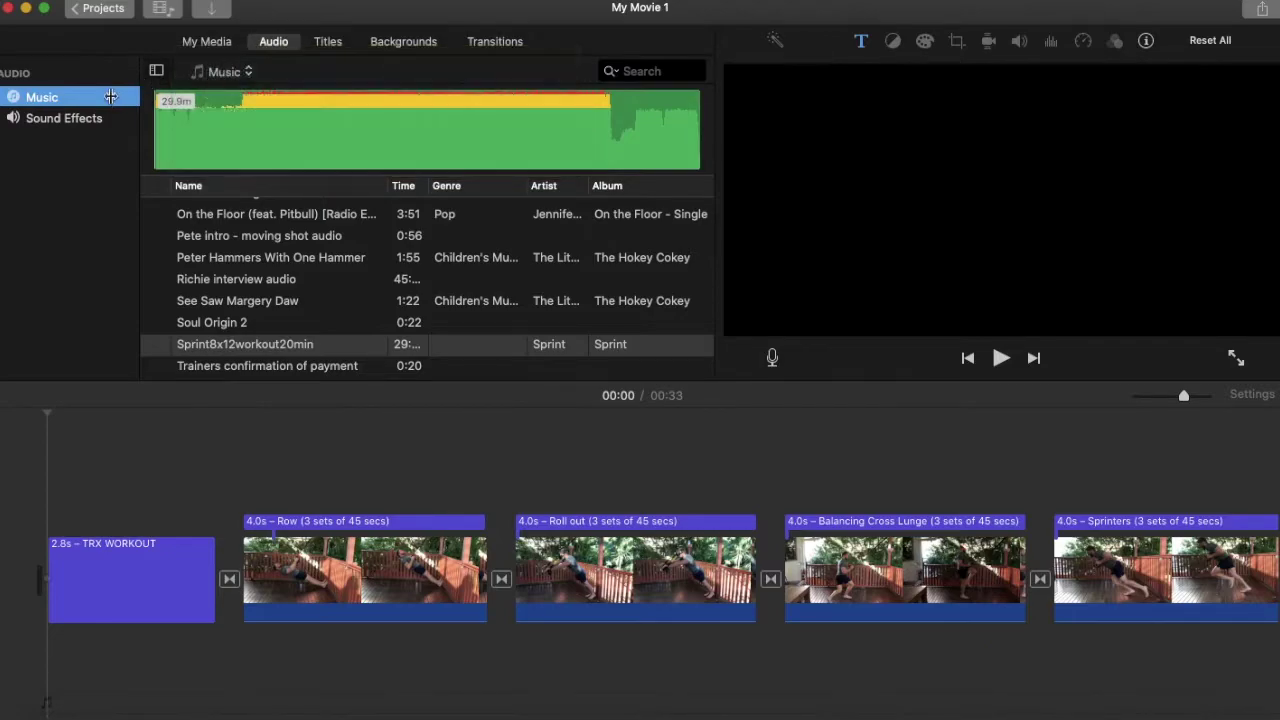
Step: Preview the Neon track from the Theme Music sound effects and add it as background music from the movie's start
click(78, 122)
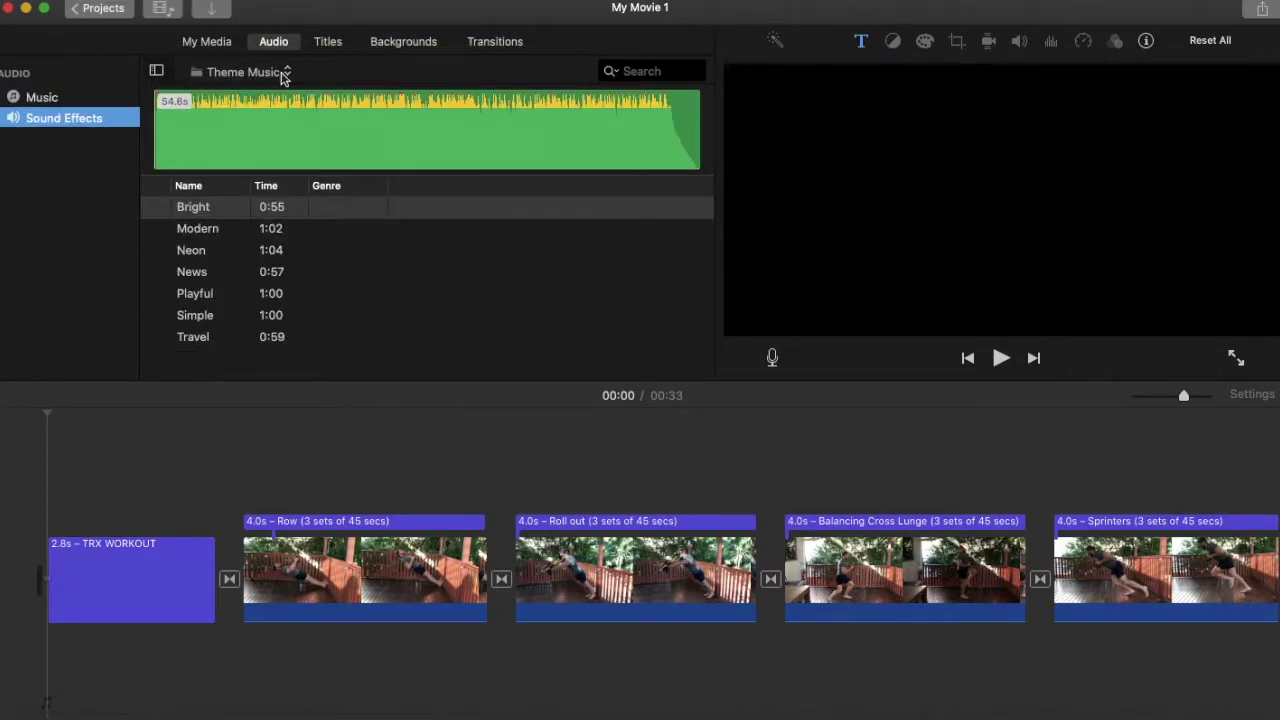
click(285, 74)
click(286, 72)
click(279, 74)
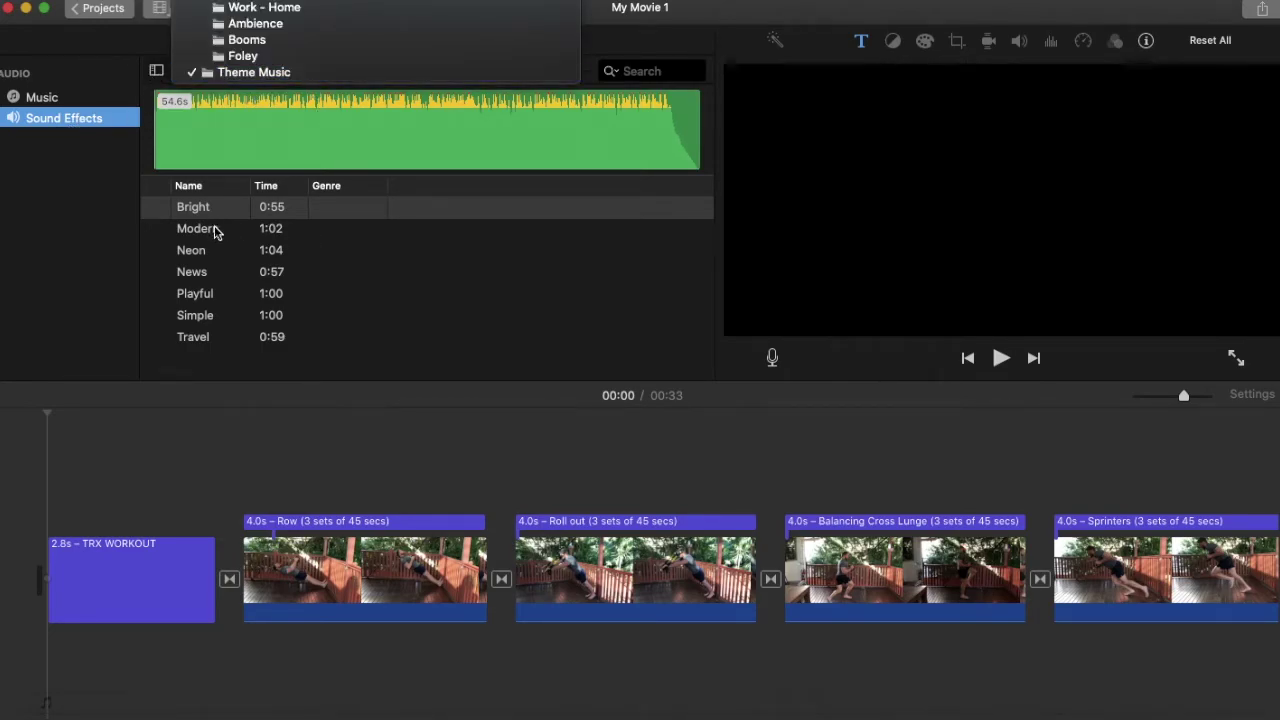
click(216, 258)
click(216, 258)
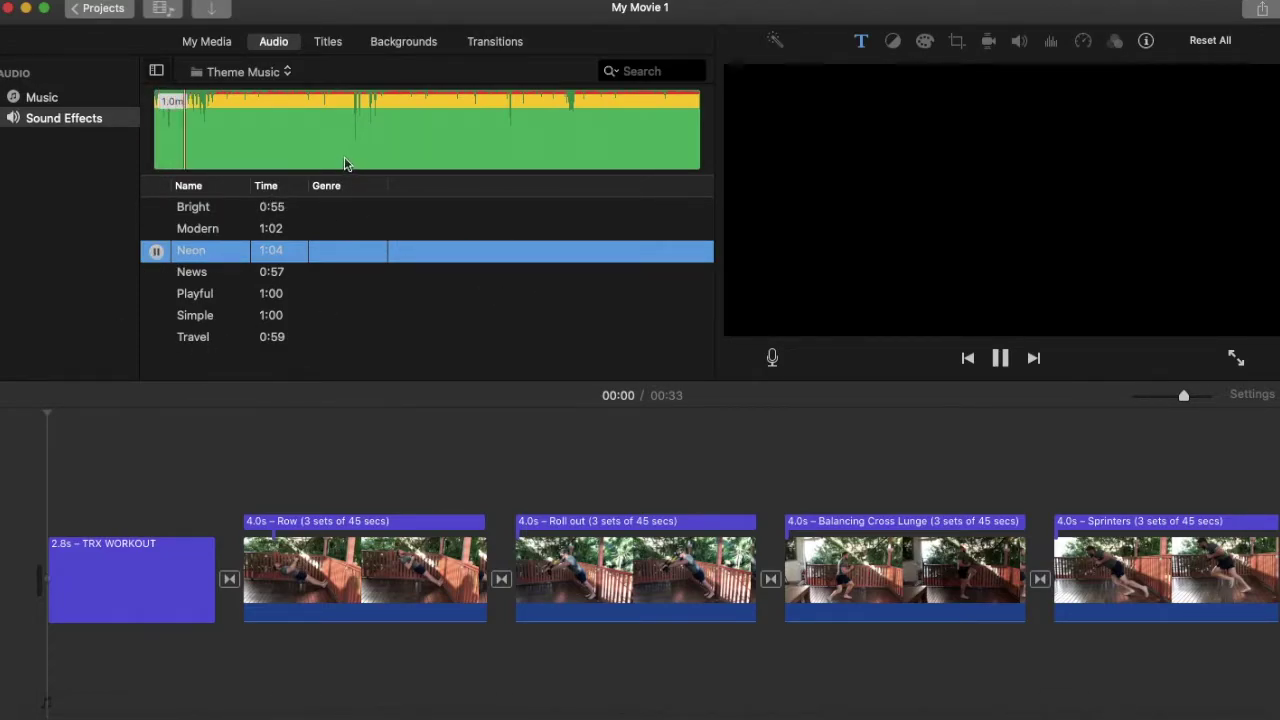
click(249, 154)
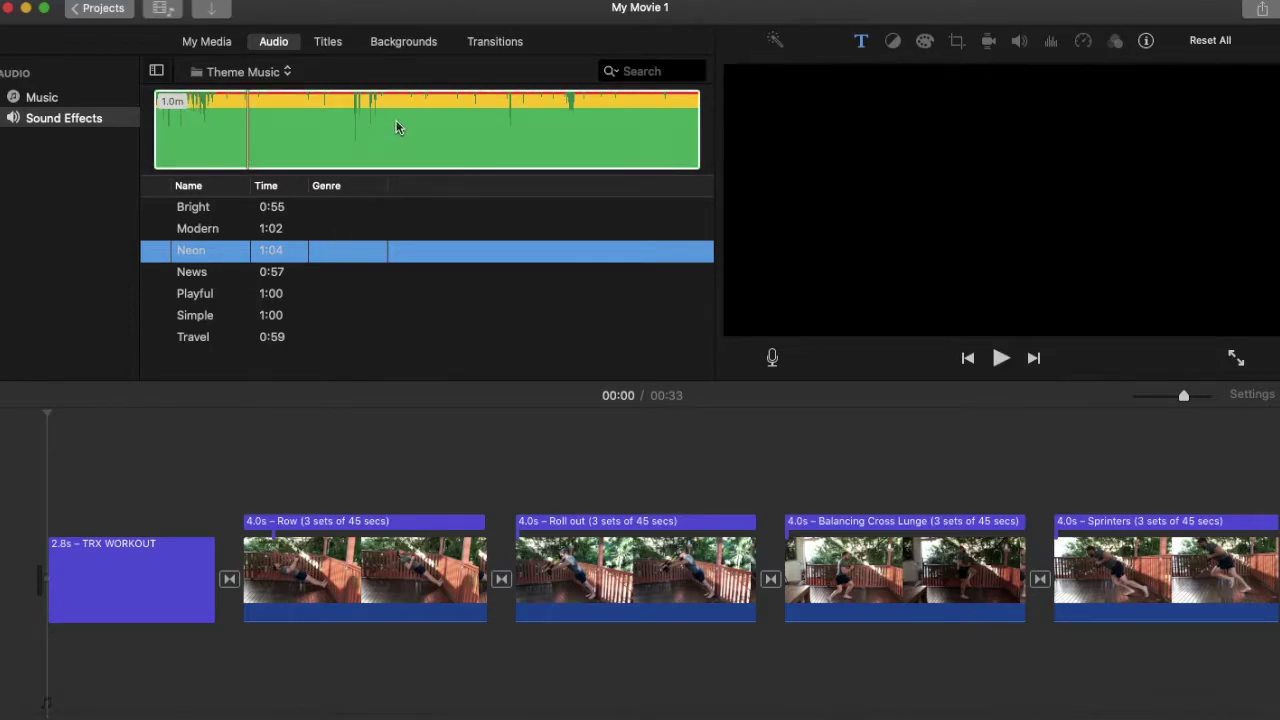
drag(220, 160, 64, 660)
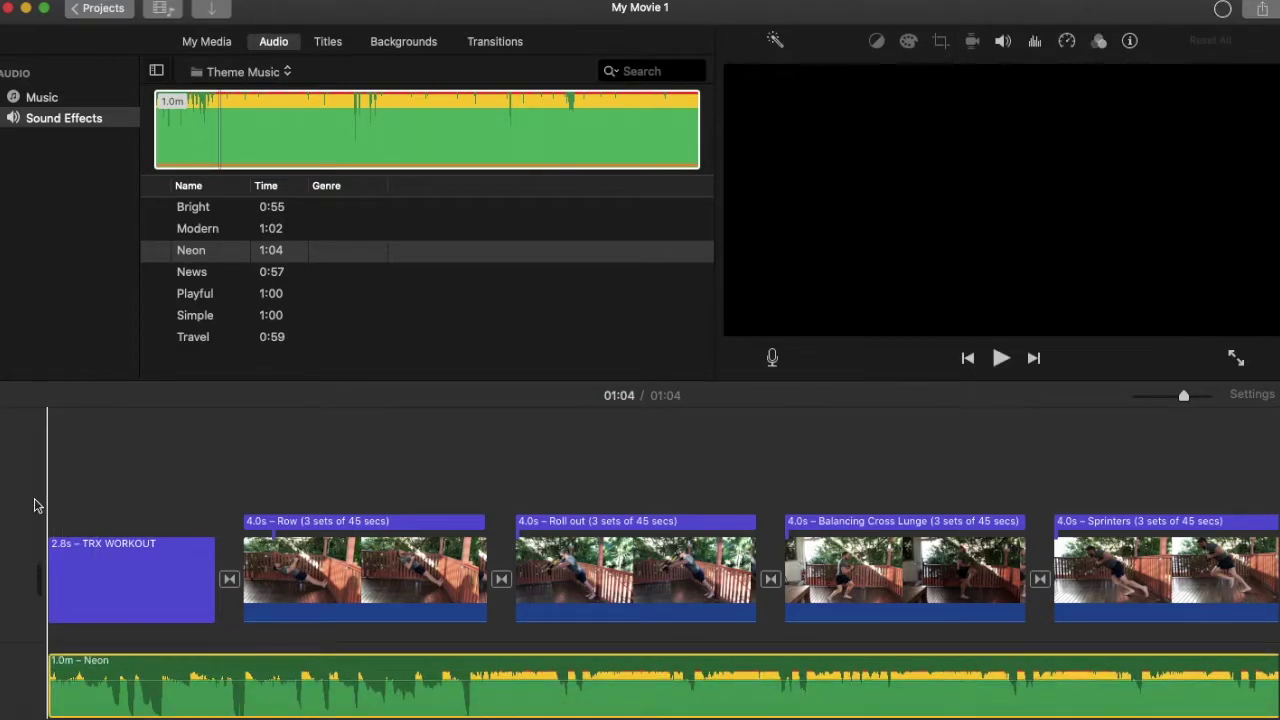
Step: Check the length of the Neon track against the clips and play the movie's opening with the music
scroll(477, 560, right, 20)
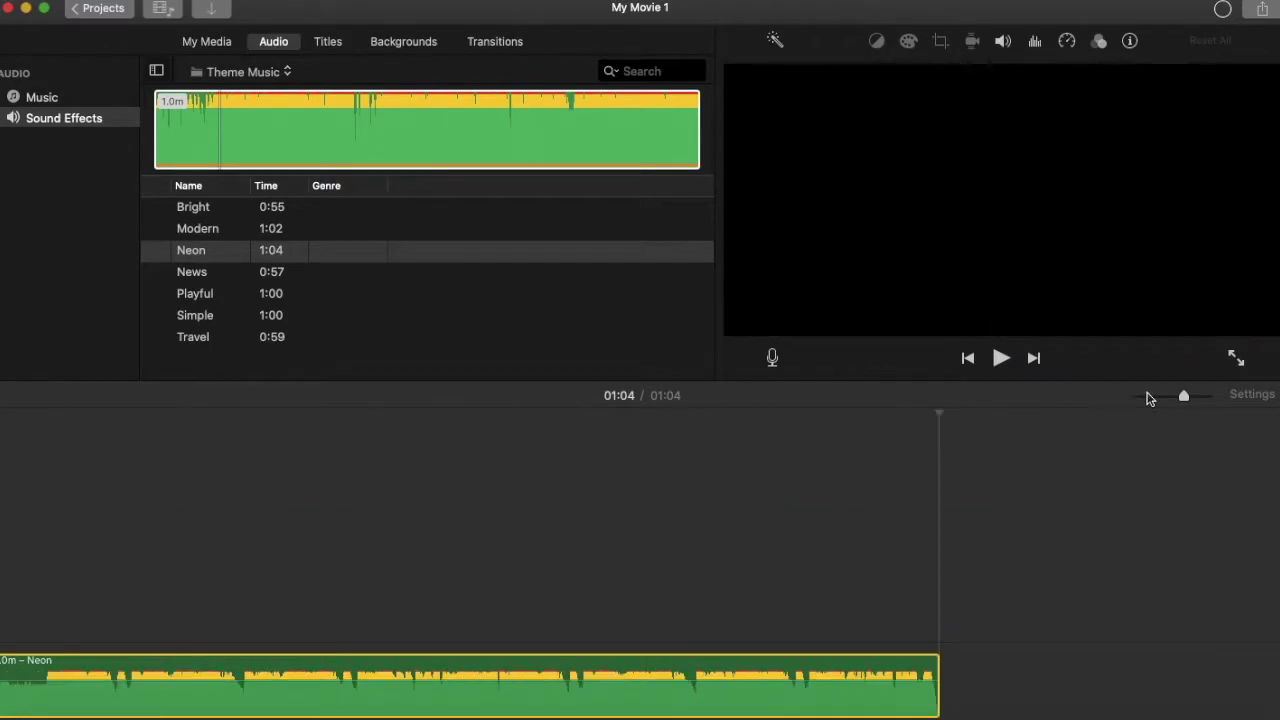
click(1160, 396)
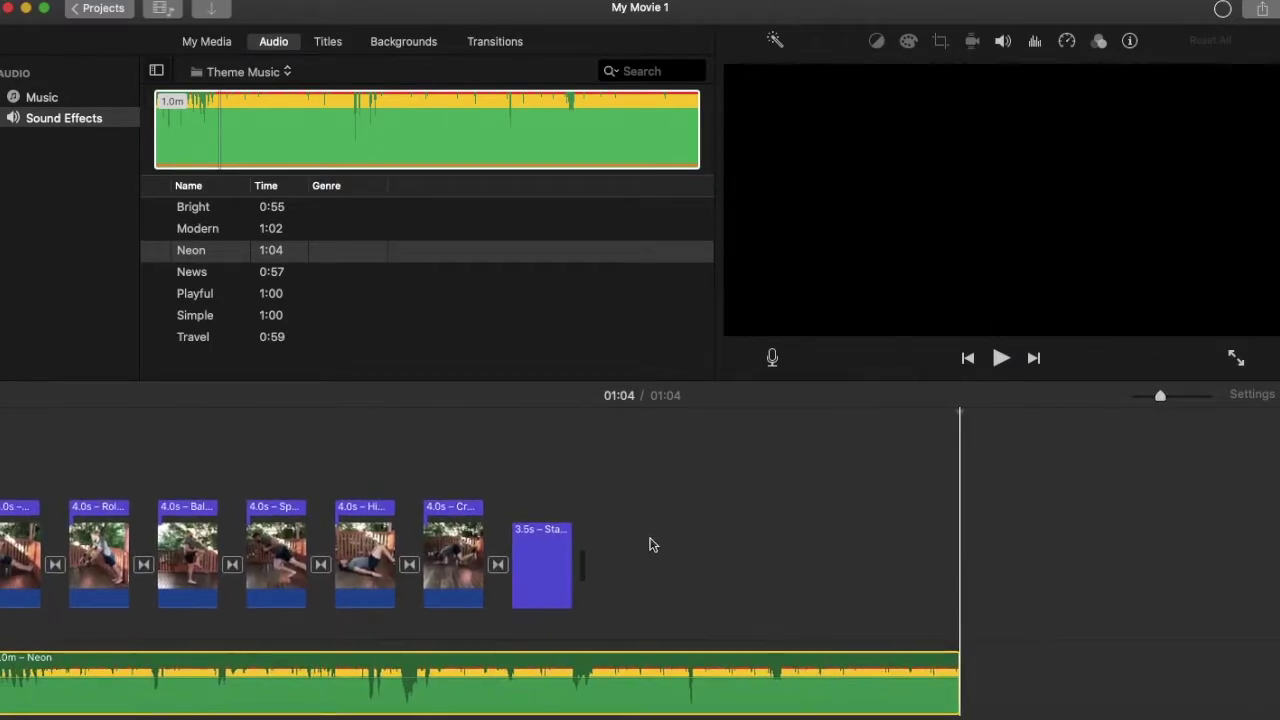
scroll(650, 544, left, 5)
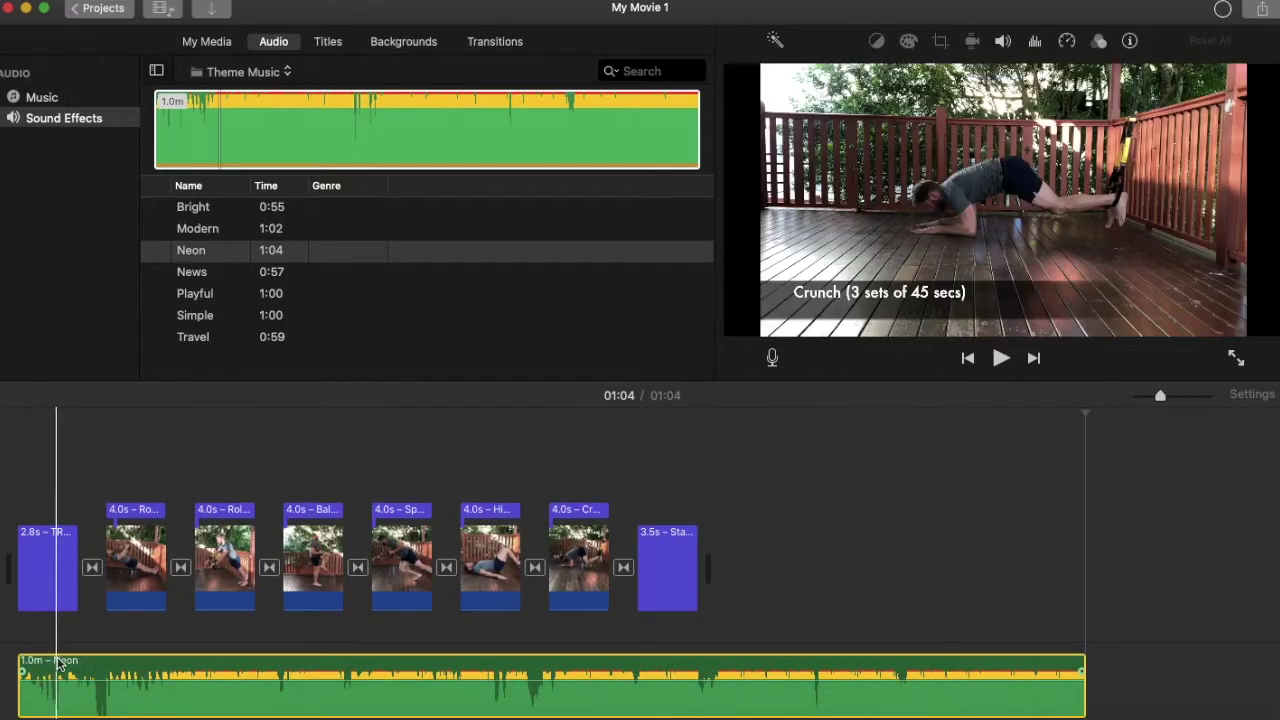
key(Home)
click(237, 414)
click(999, 358)
click(1000, 360)
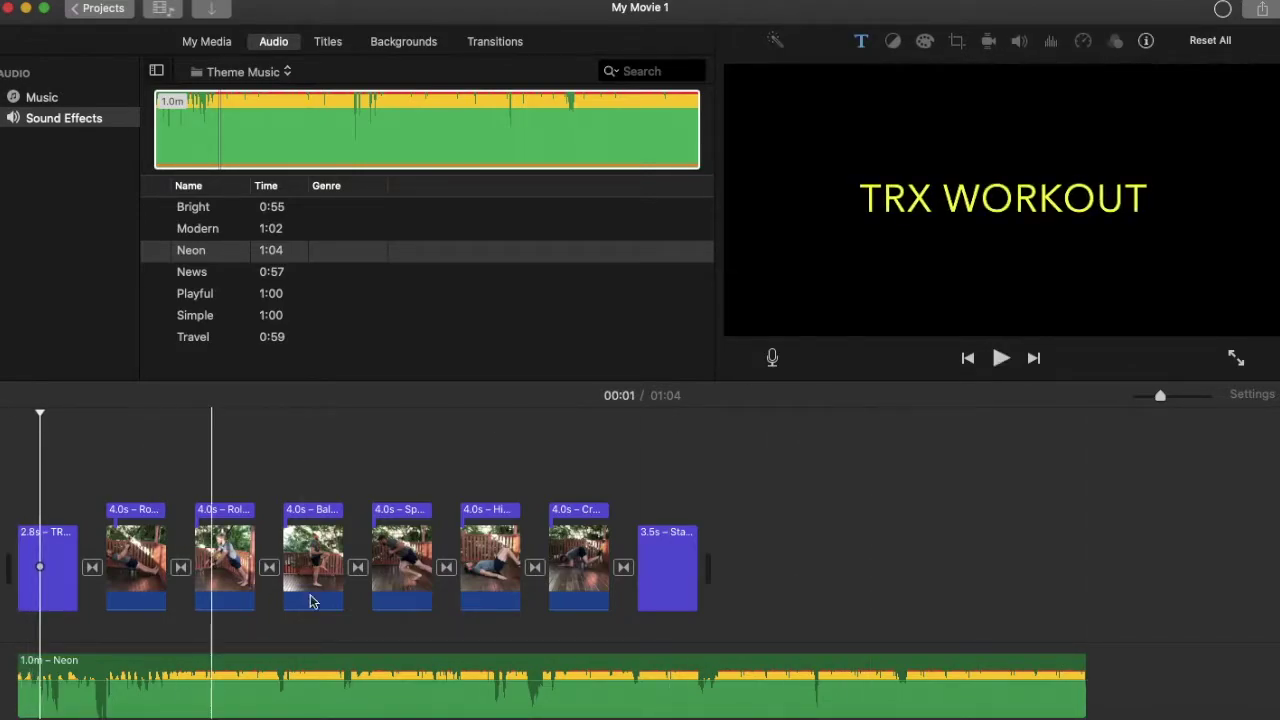
Step: Trim the end of the Neon track to the end of the closing title and lower its volume slightly
click(1083, 656)
click(1086, 660)
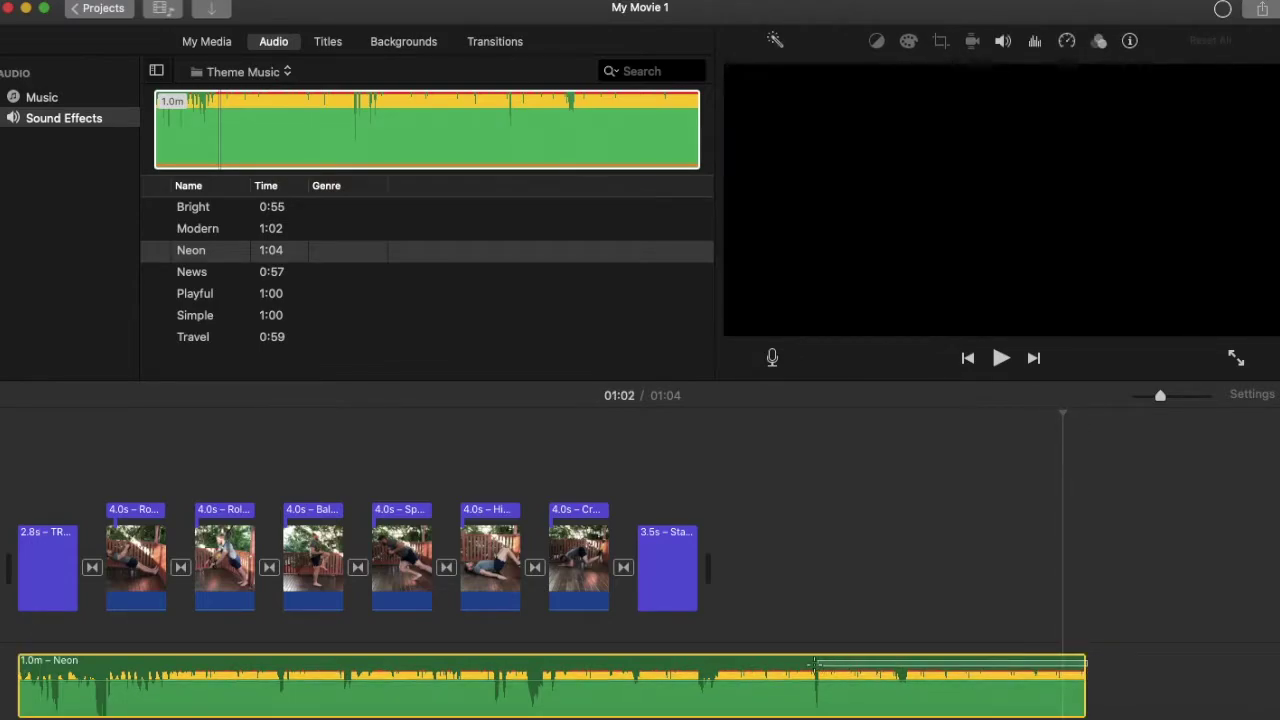
drag(1083, 660, 702, 648)
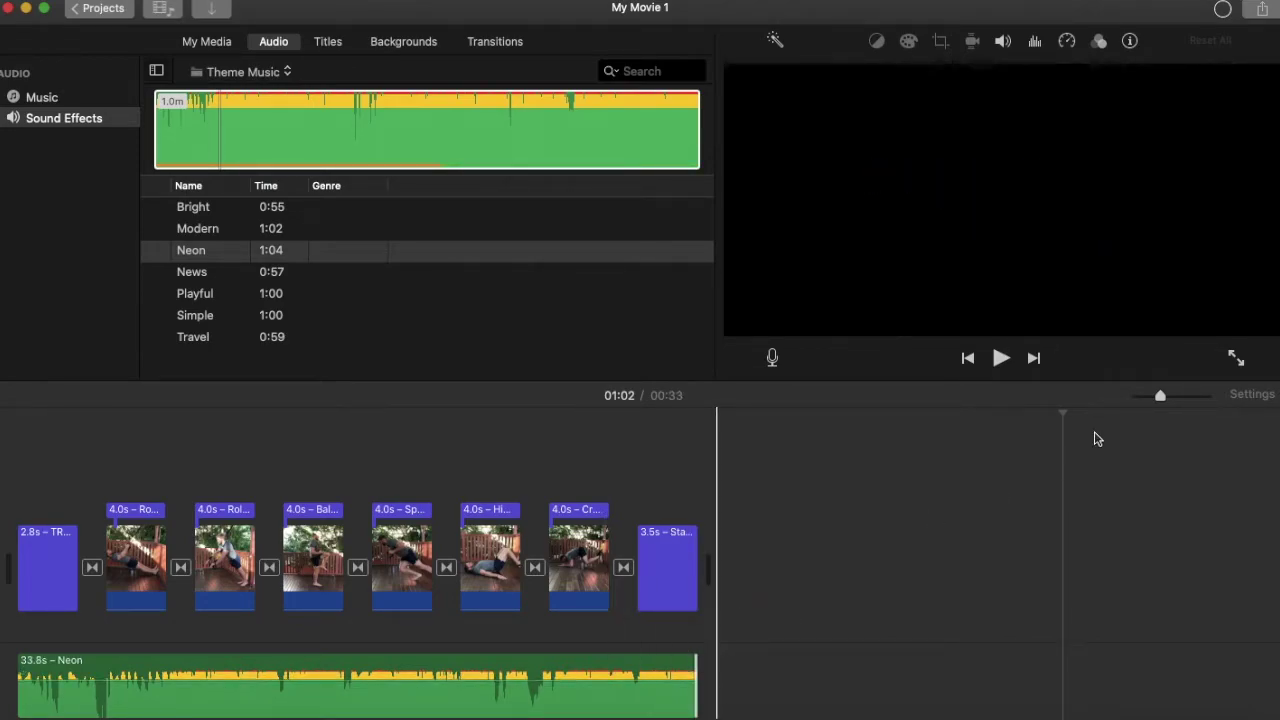
click(12, 430)
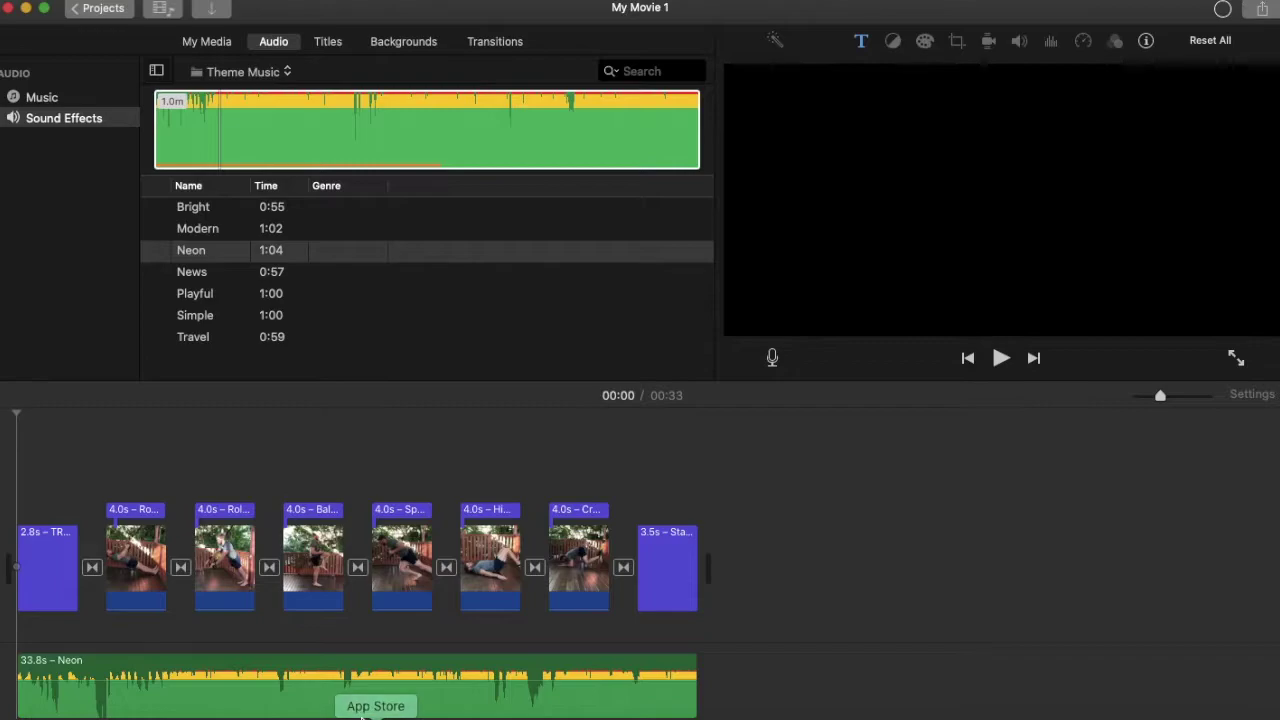
drag(320, 685, 320, 691)
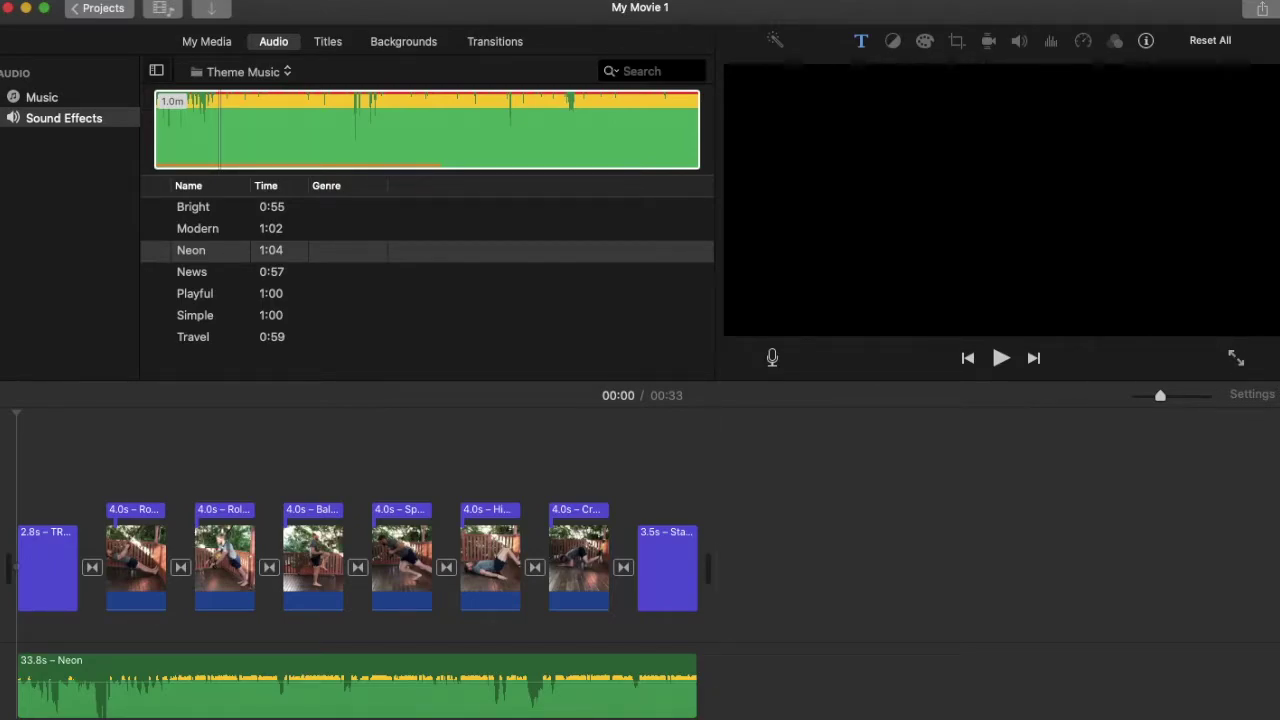
Step: Play the whole movie full screen to review it, and look over the finished timeline
click(1236, 357)
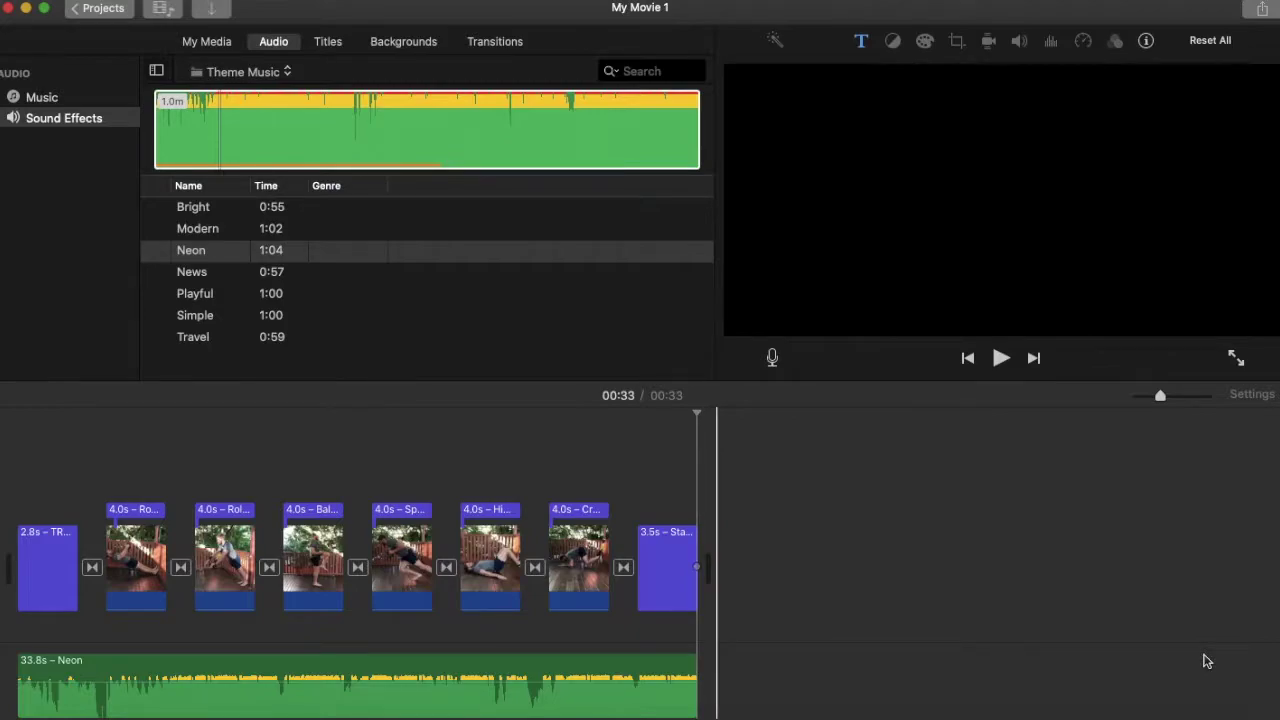
scroll(763, 594, left, 2)
scroll(763, 594, right, 2)
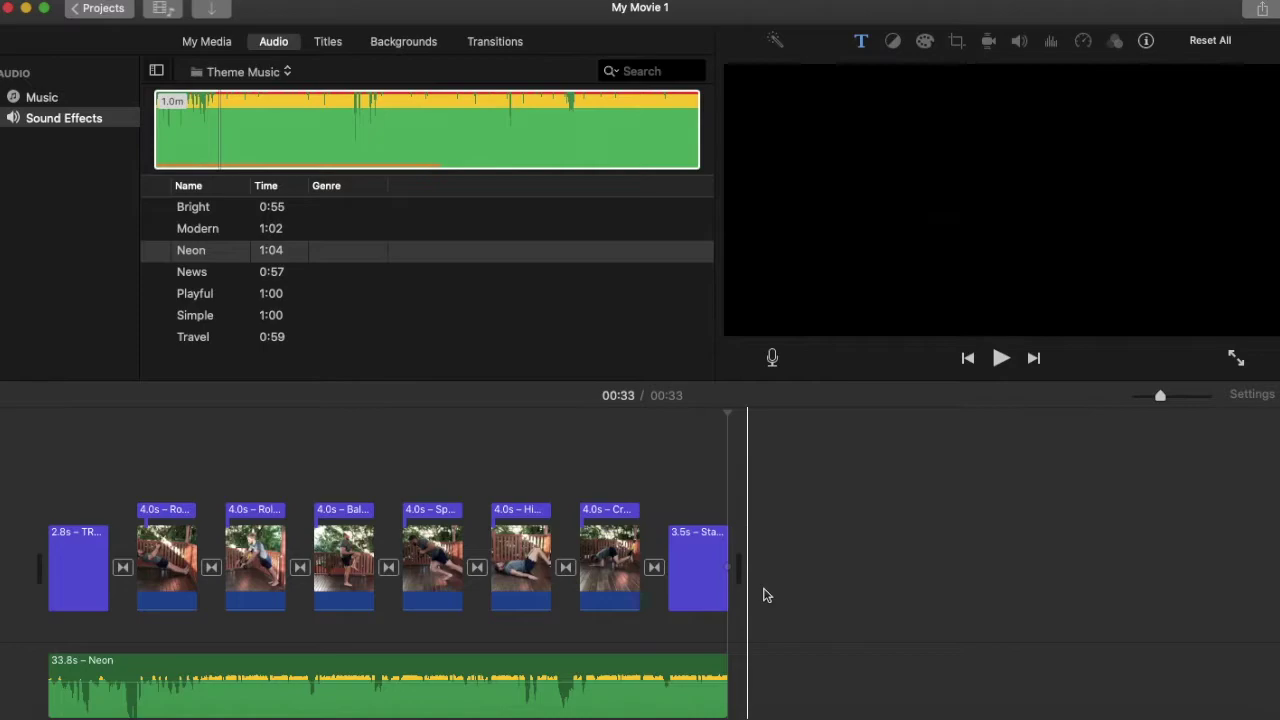
Step: Close the movie to the projects overview, saving it under the name "TRX Video 1"
click(100, 10)
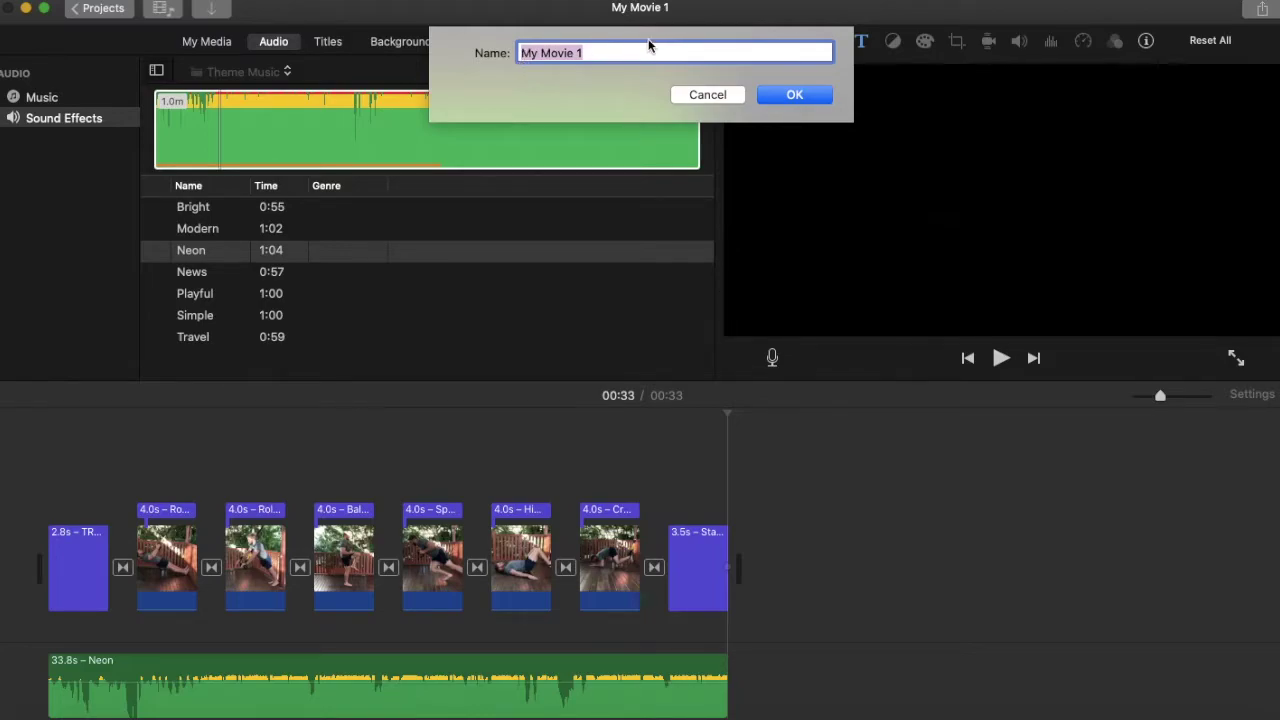
text(TRX)
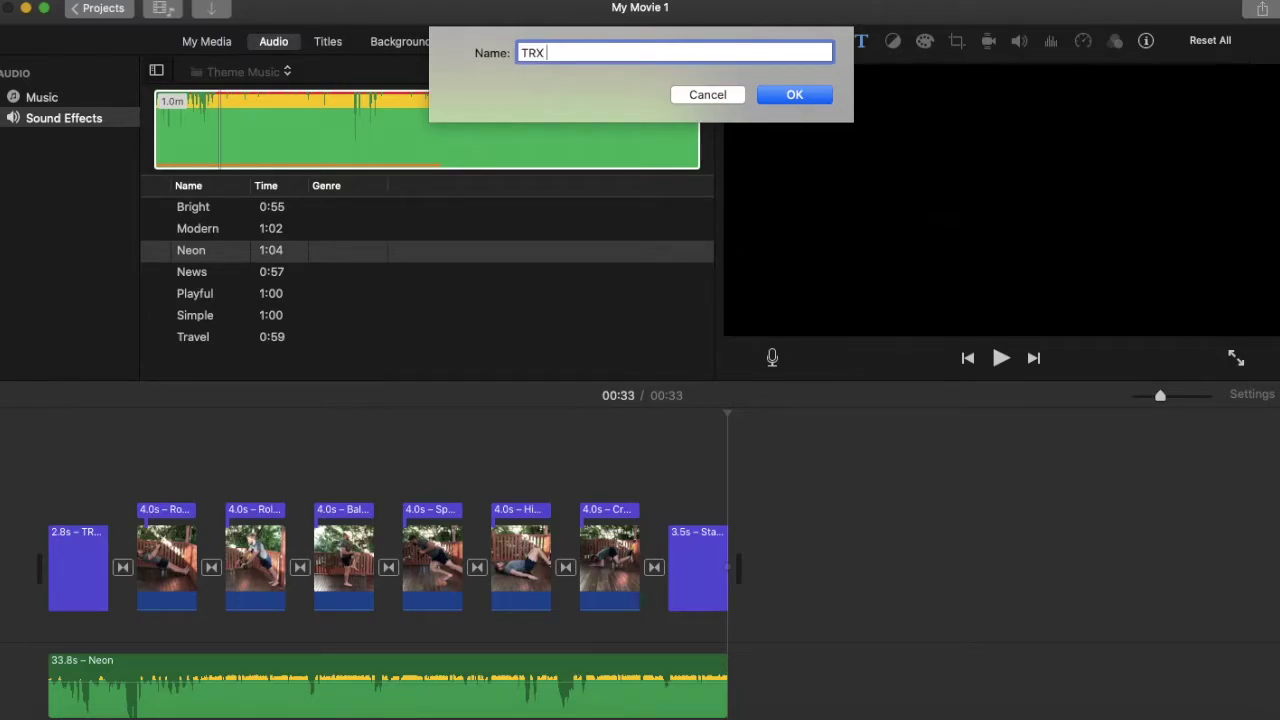
text( Video 1)
click(811, 94)
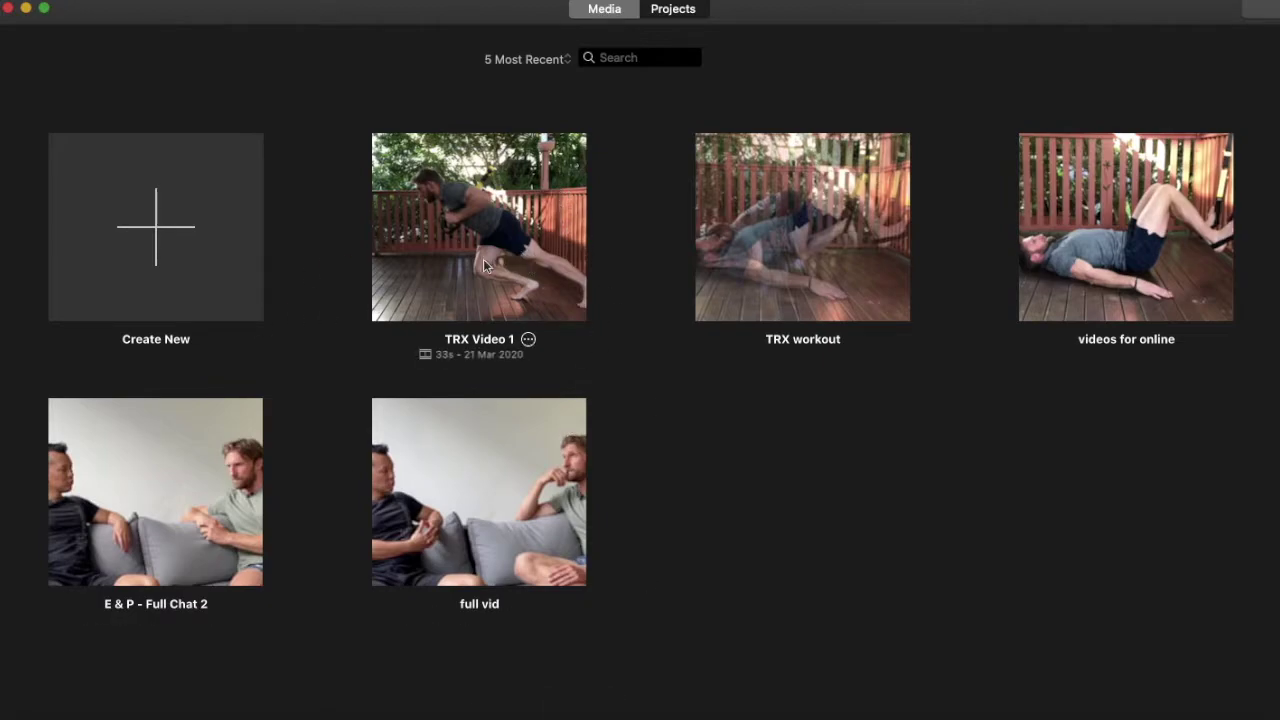
Step: Export the TRX Video 1 project as a video and audio file at 1080p, high quality and faster compression, saved to iCloud Drive
mouse_move(474, 480)
mouse_move(485, 196)
click(528, 341)
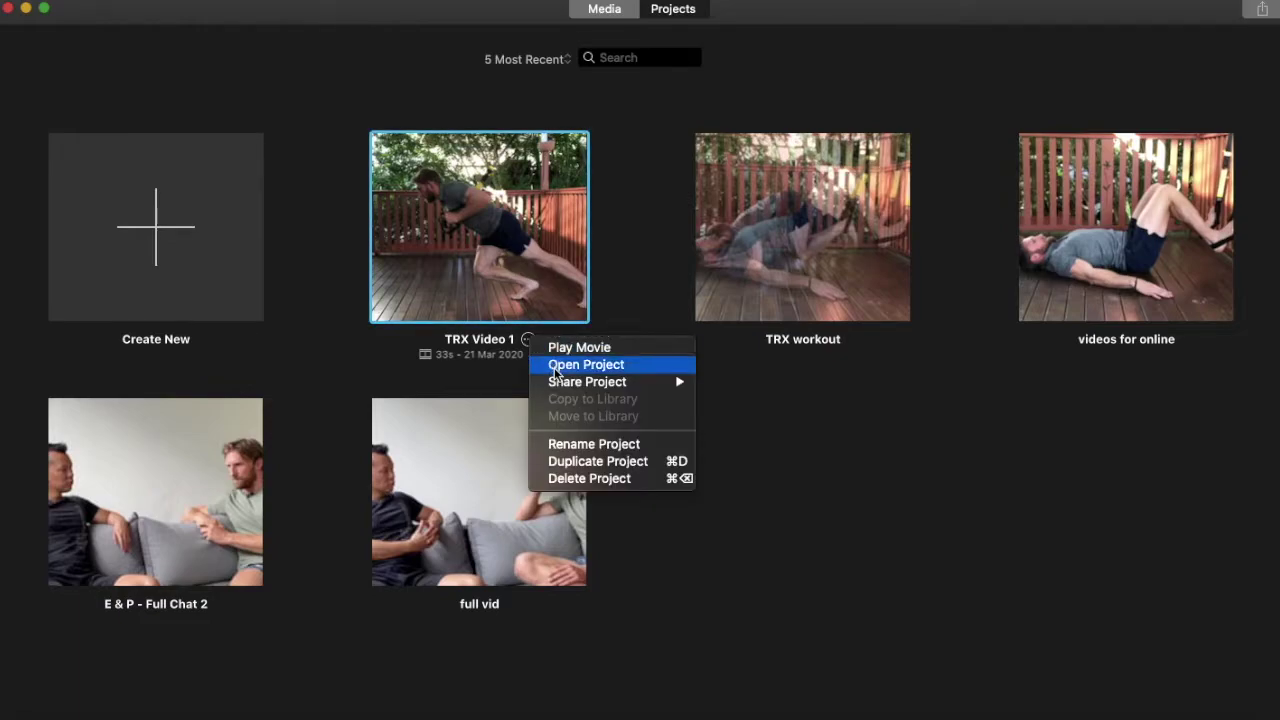
mouse_move(568, 387)
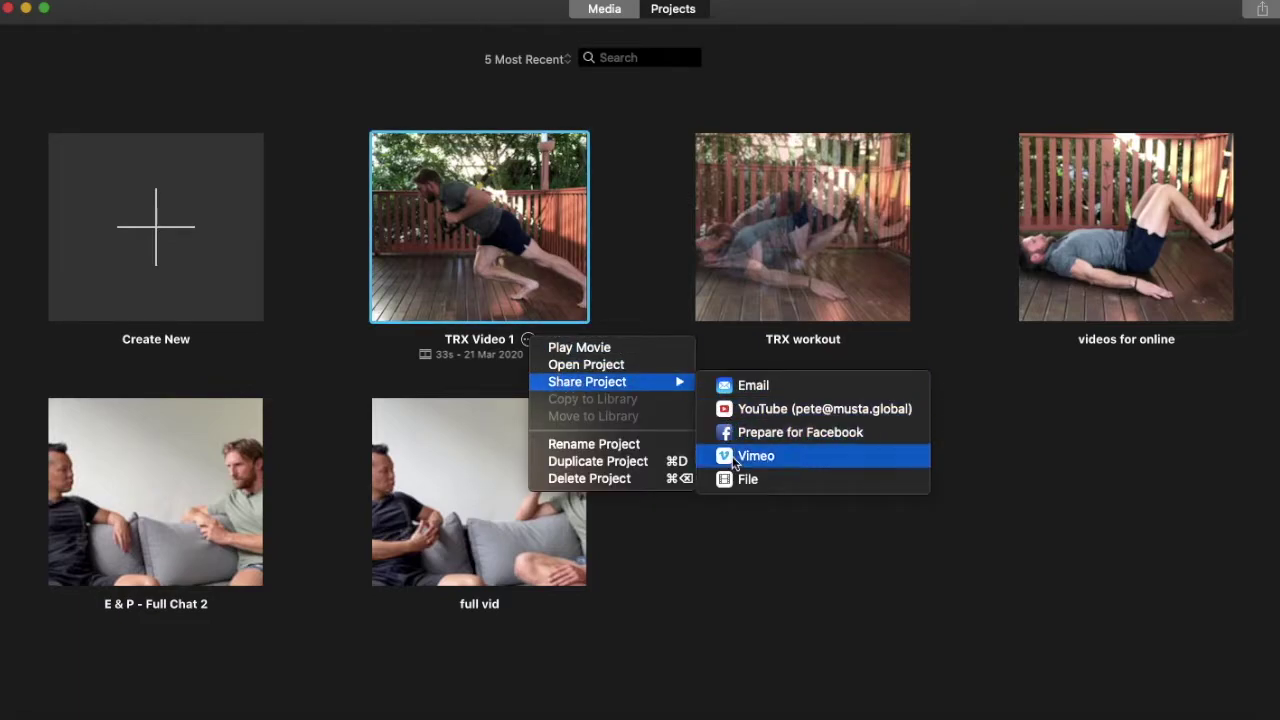
click(757, 482)
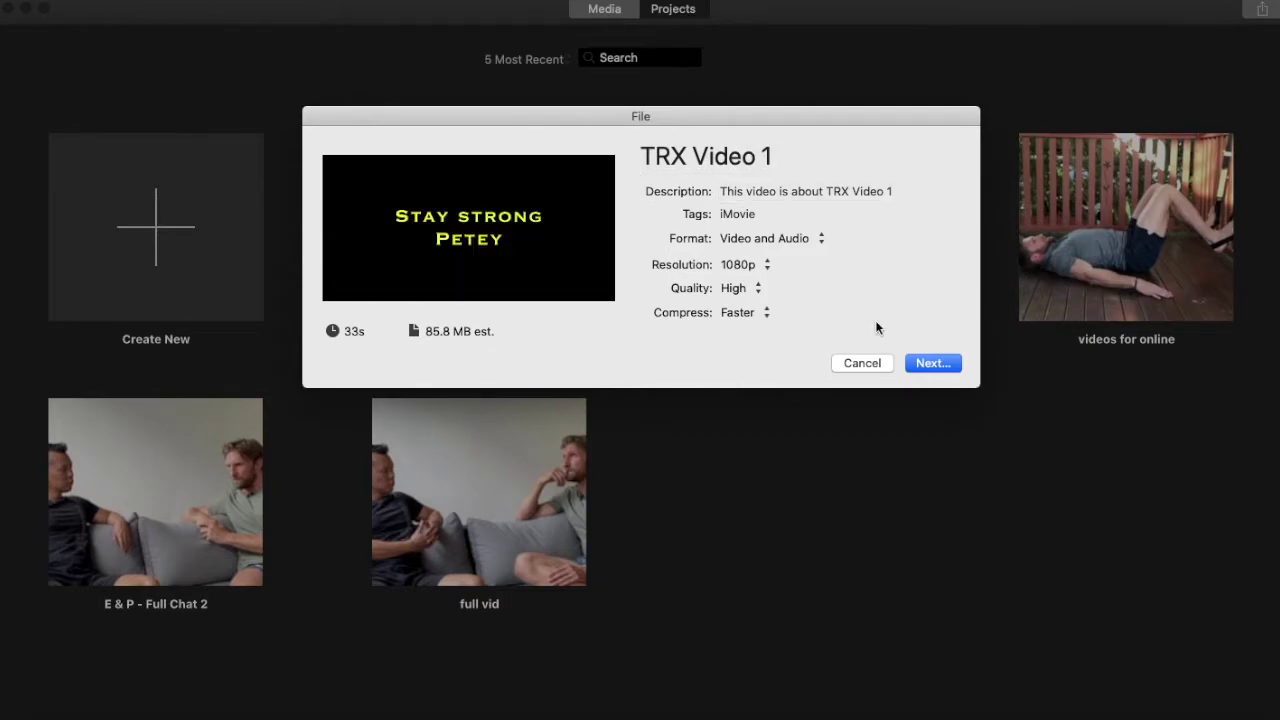
key(space)
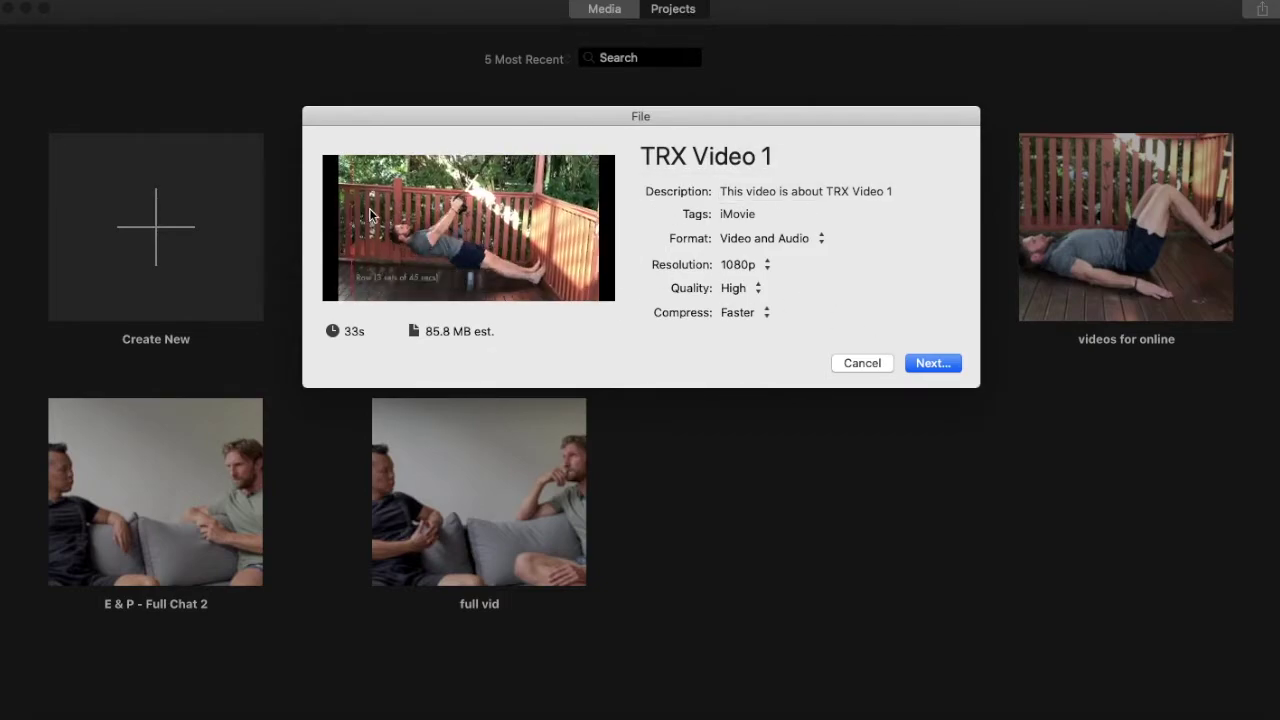
click(931, 364)
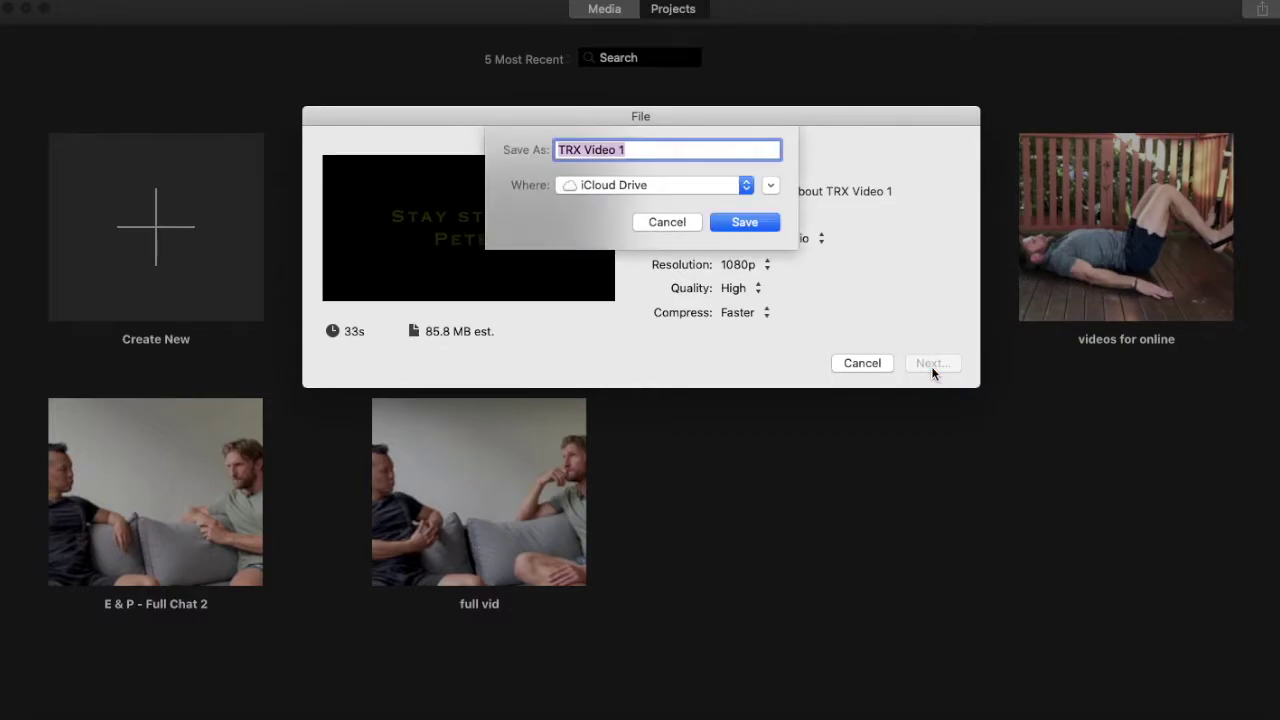
click(737, 223)
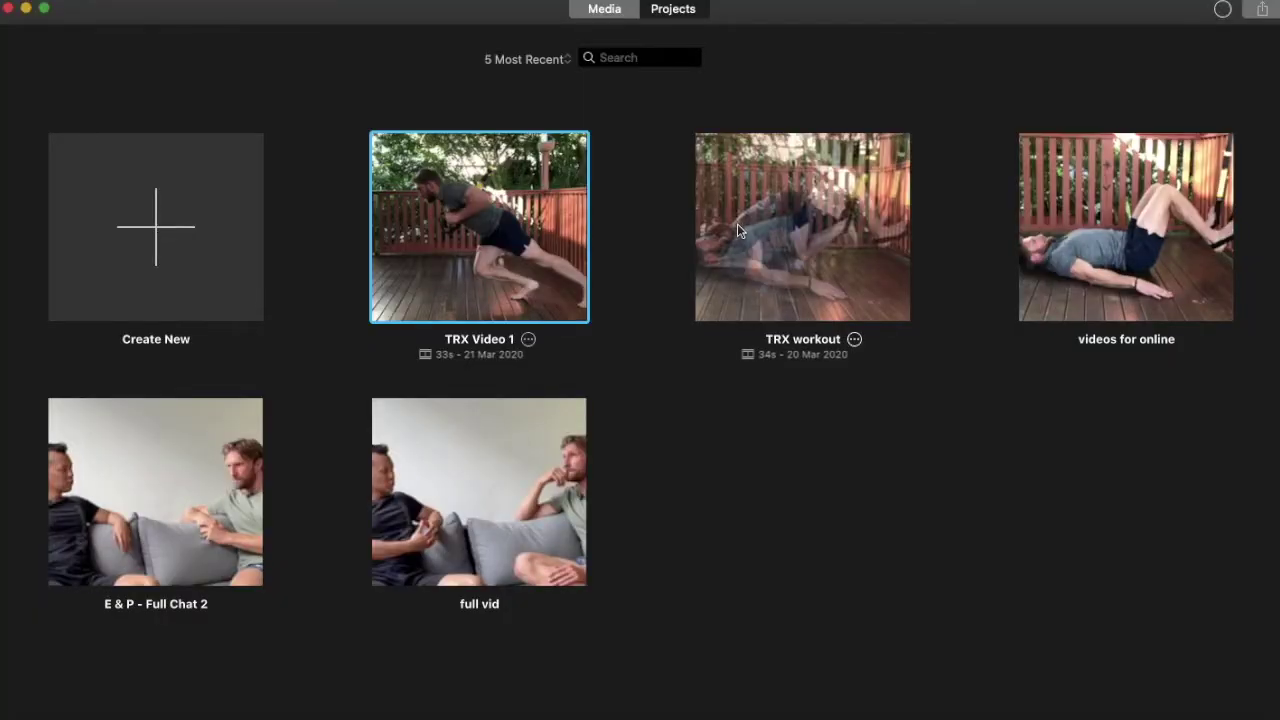
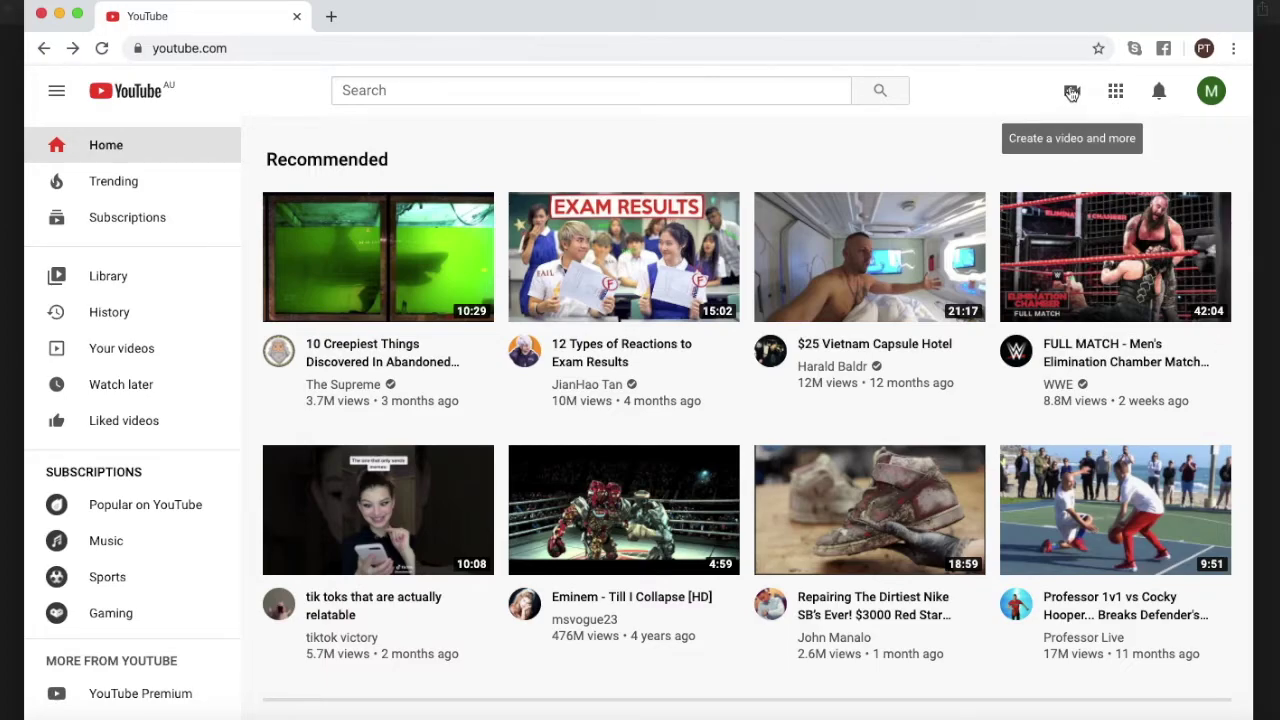
Step: Switch to YouTube in the browser and start uploading TRX Video 1.mp4 from the Musta current folder
click(1071, 93)
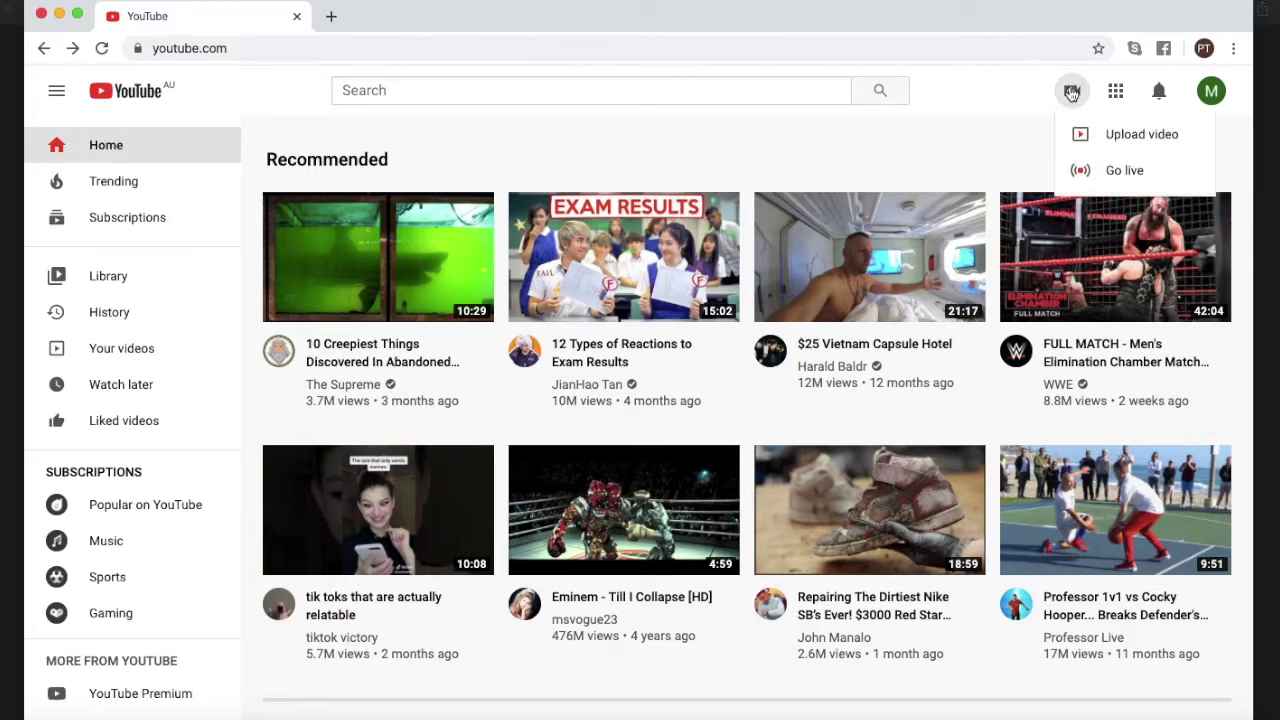
click(1133, 142)
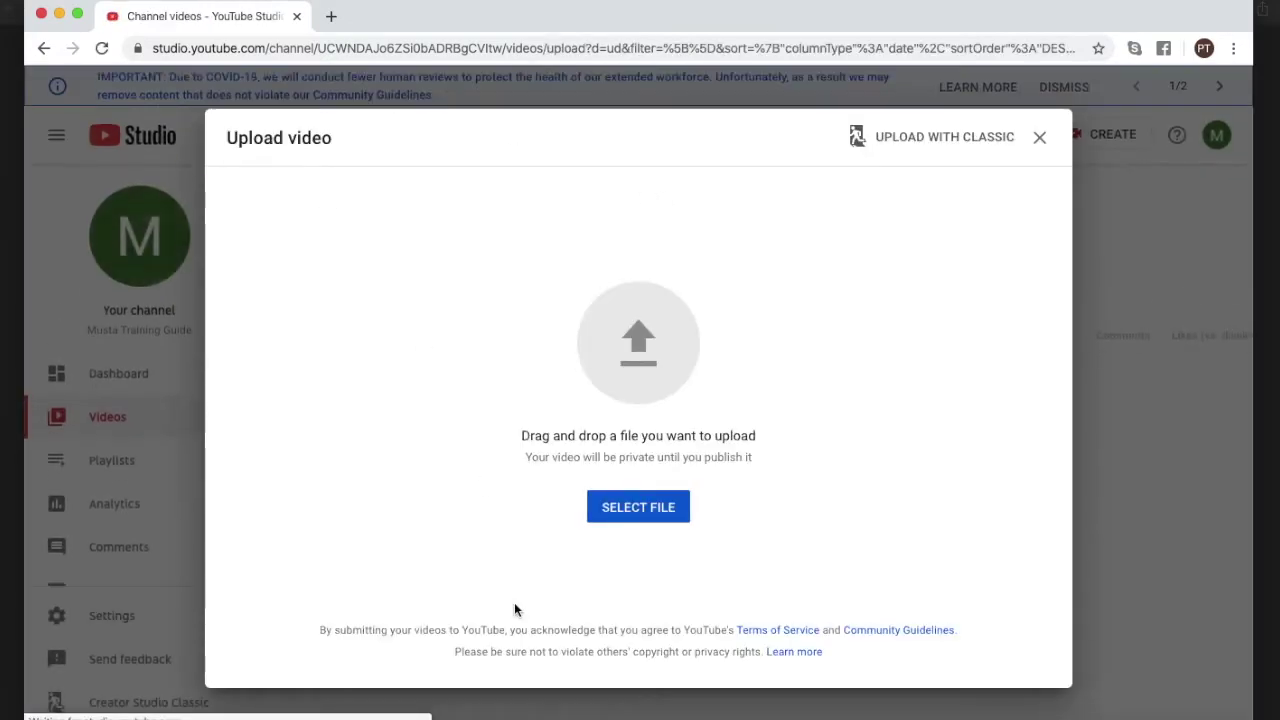
click(636, 510)
click(250, 182)
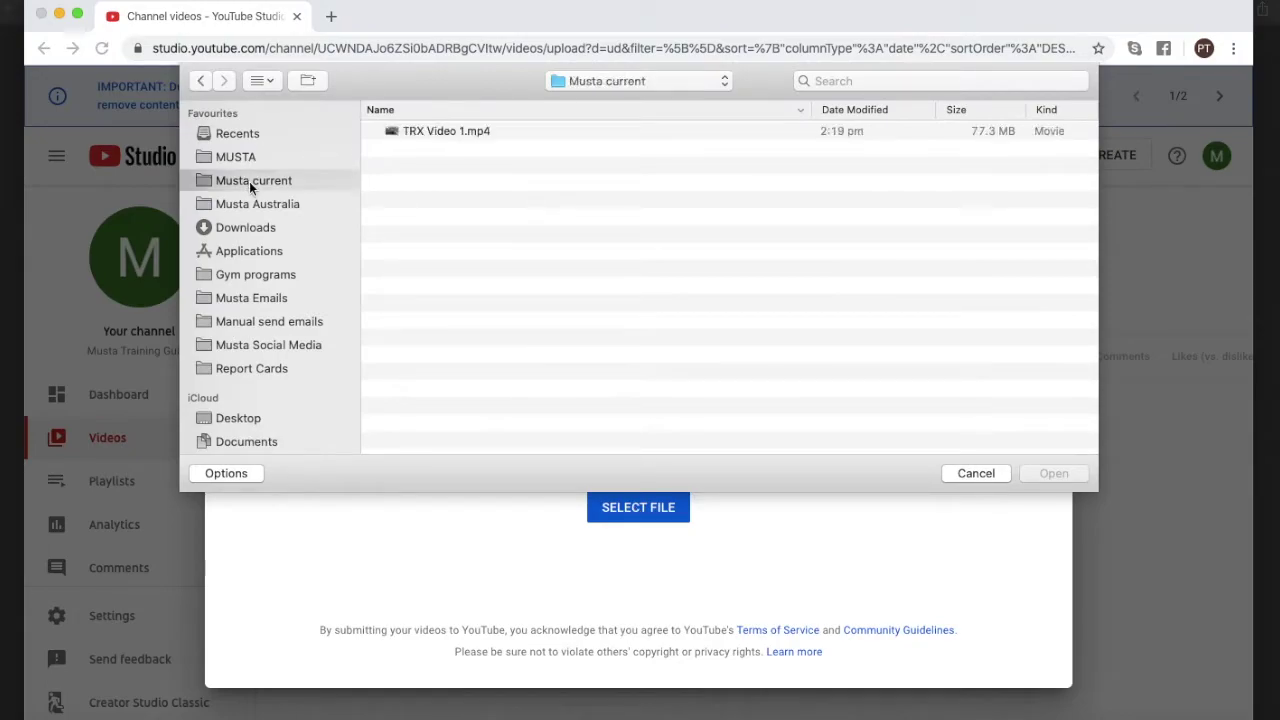
scroll(272, 418, down, 5)
scroll(272, 418, up, 5)
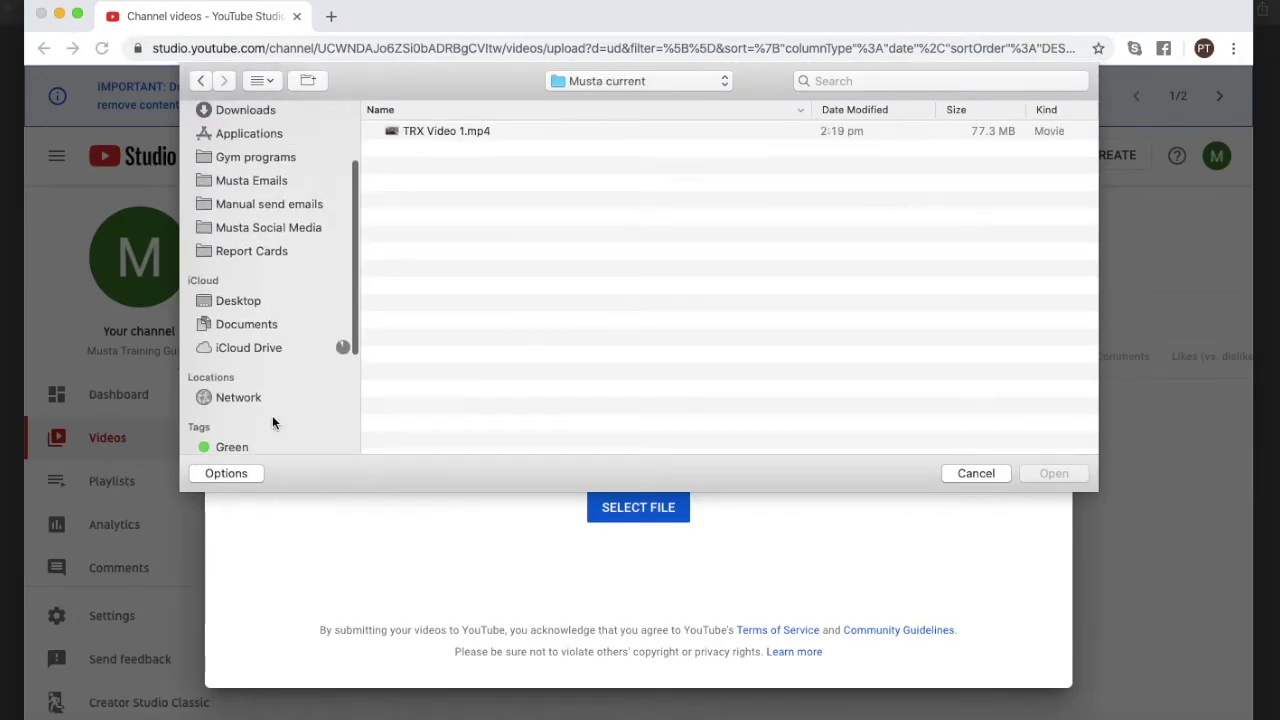
click(550, 131)
click(1065, 474)
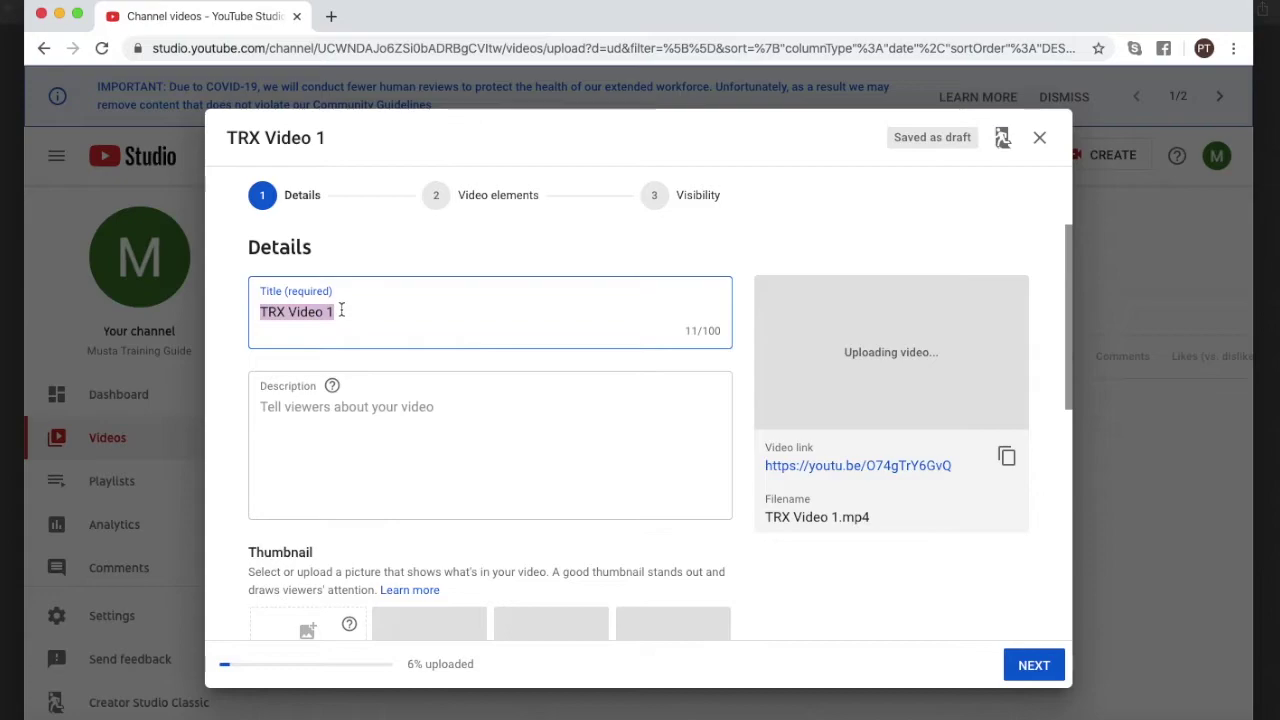
Step: Change the video's title to "TRX Workout for" followed by the client's first name
click(348, 340)
key(BackSpace)
key(BackSpace)
key(BackSpace)
key(BackSpace)
key(BackSpace)
key(BackSpace)
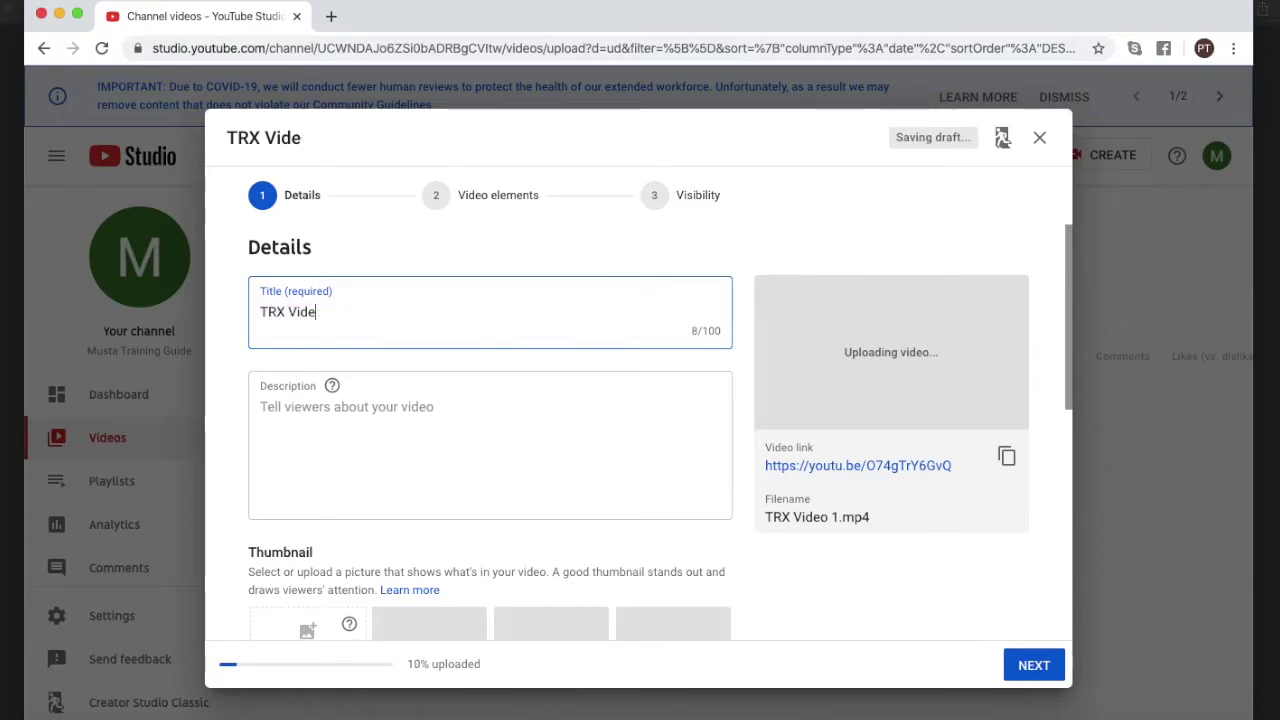
key(BackSpace)
text(Wo)
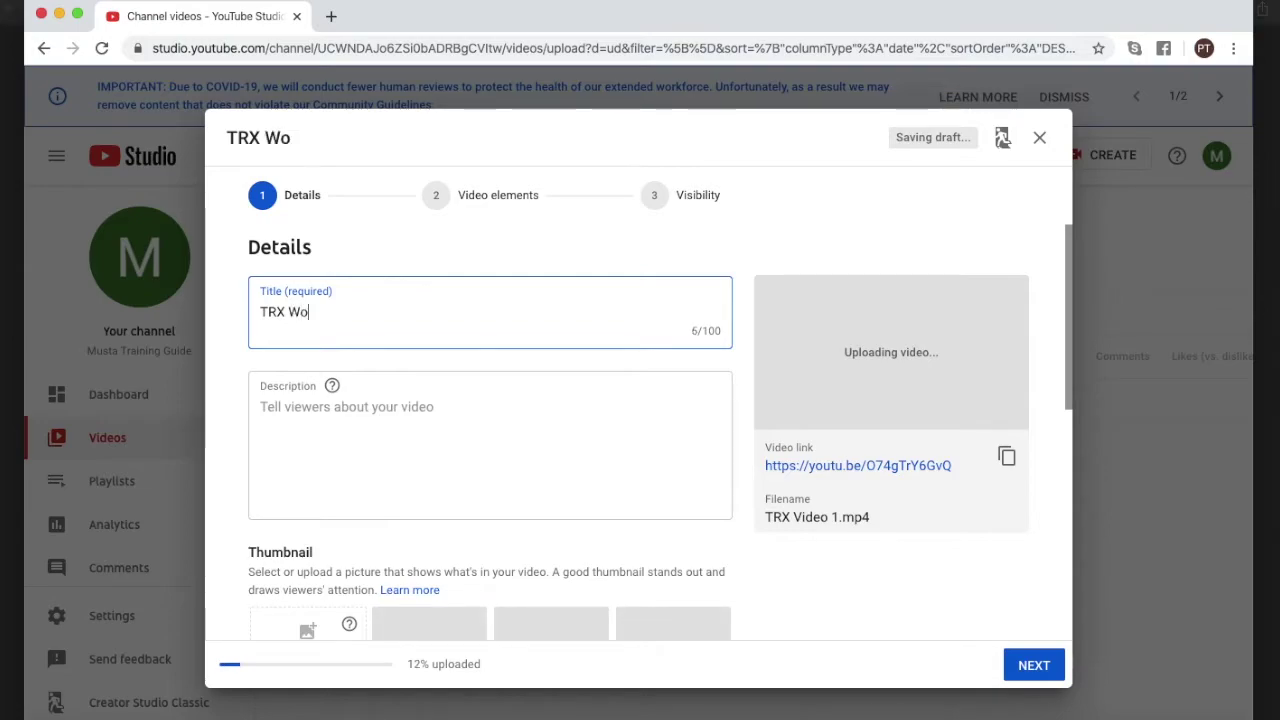
text(rkout for )
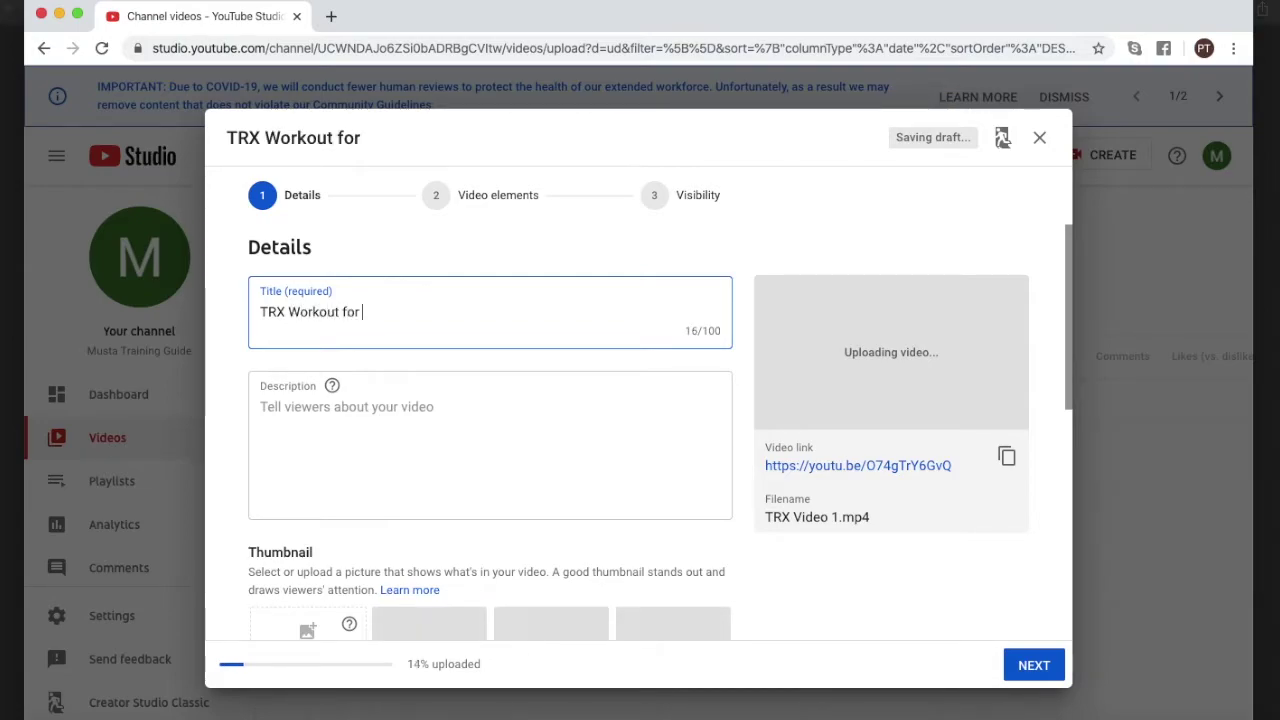
text(Pete)
Step: Write a description that greets the client with "Hi" and their first name, followed by "- here's this weeks workout"
click(466, 429)
text(Hi Pete )
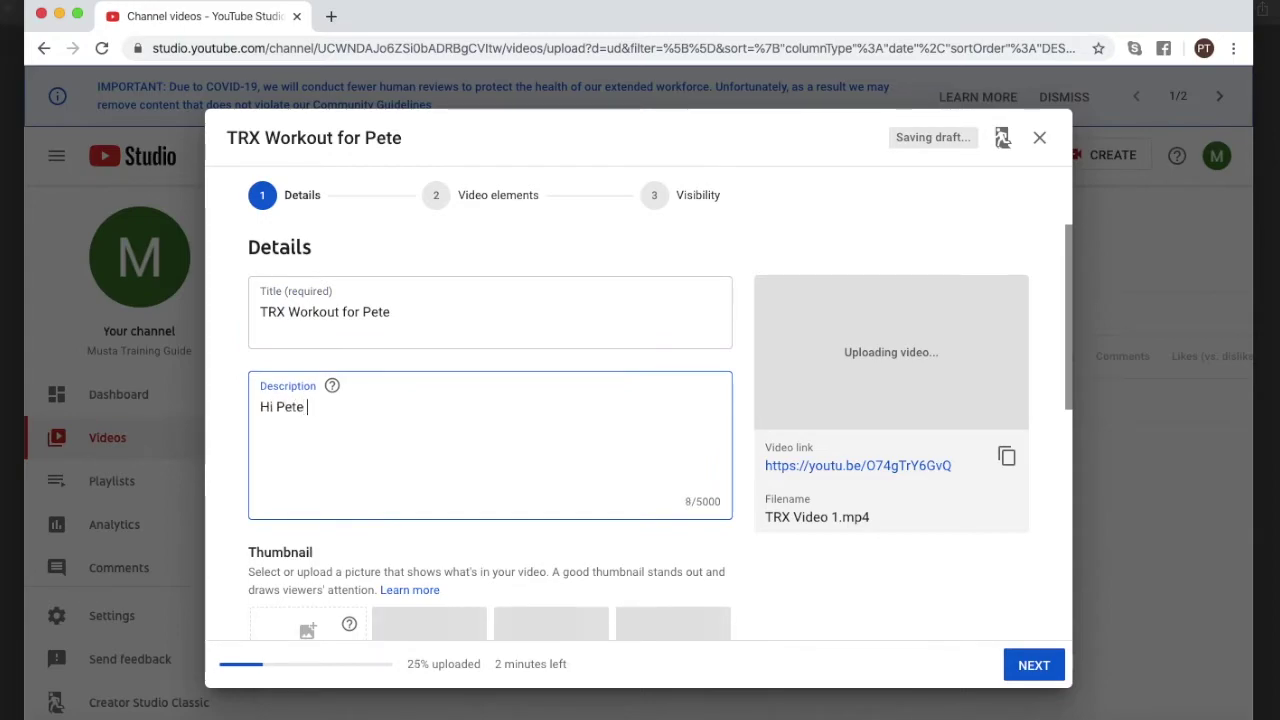
text(- here's this weeks )
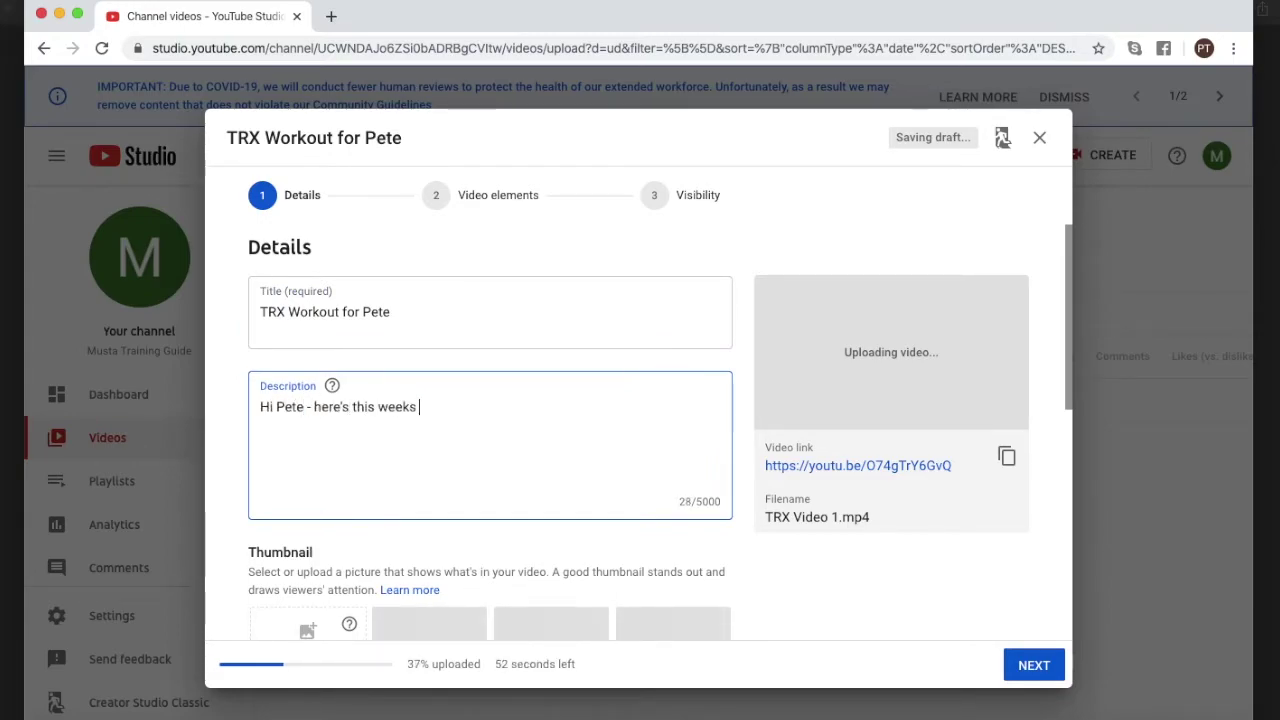
text(workout)
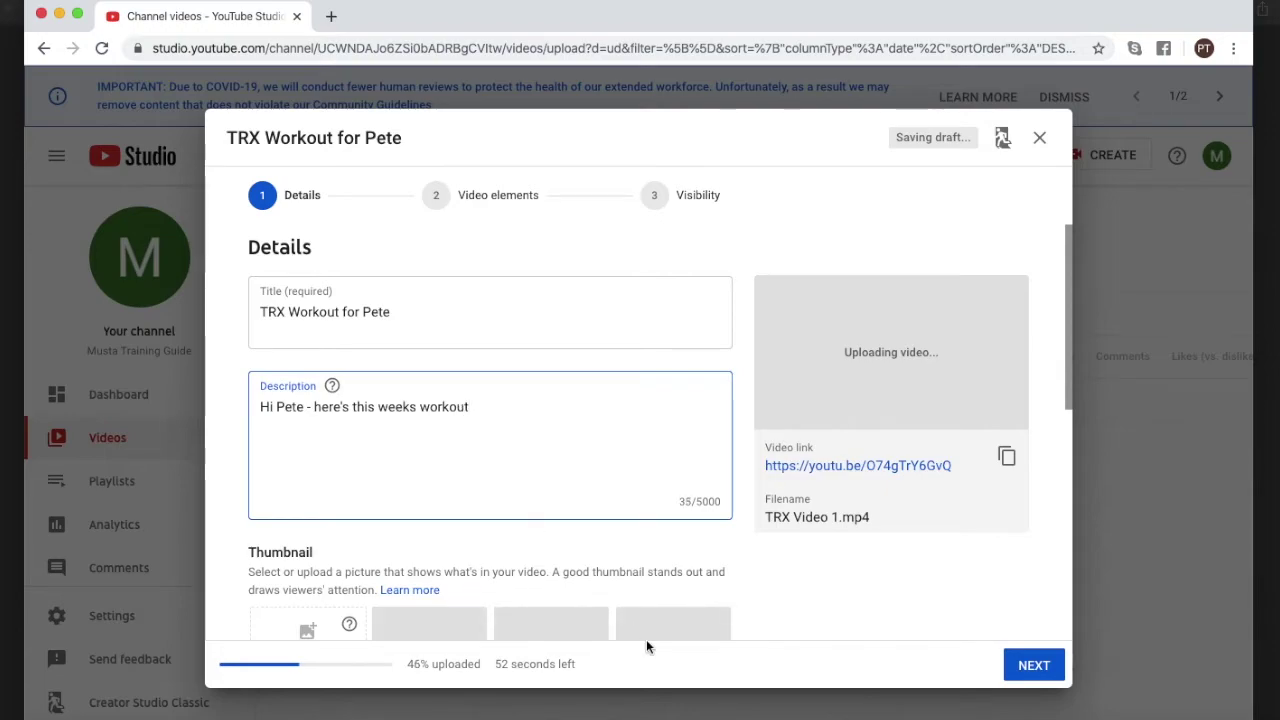
Step: Mark the video as not made for kids and continue past the video elements to the visibility settings
scroll(519, 543, down, 5)
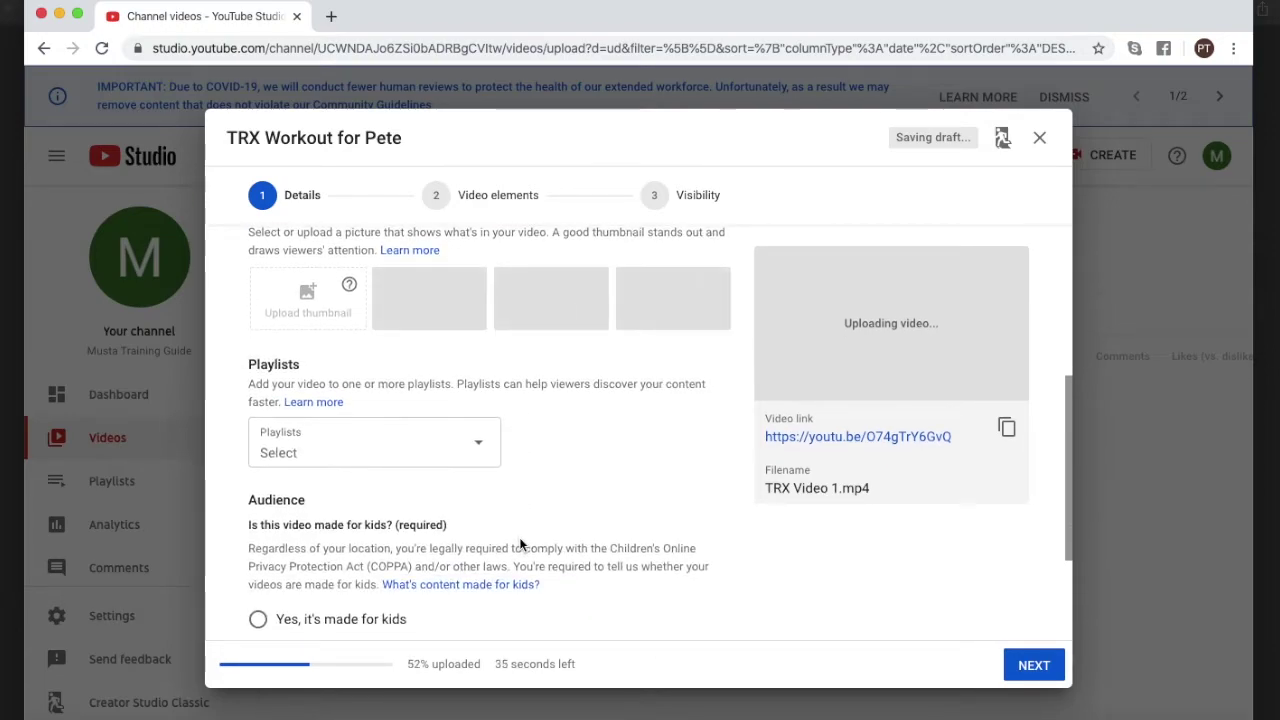
scroll(519, 543, down, 3)
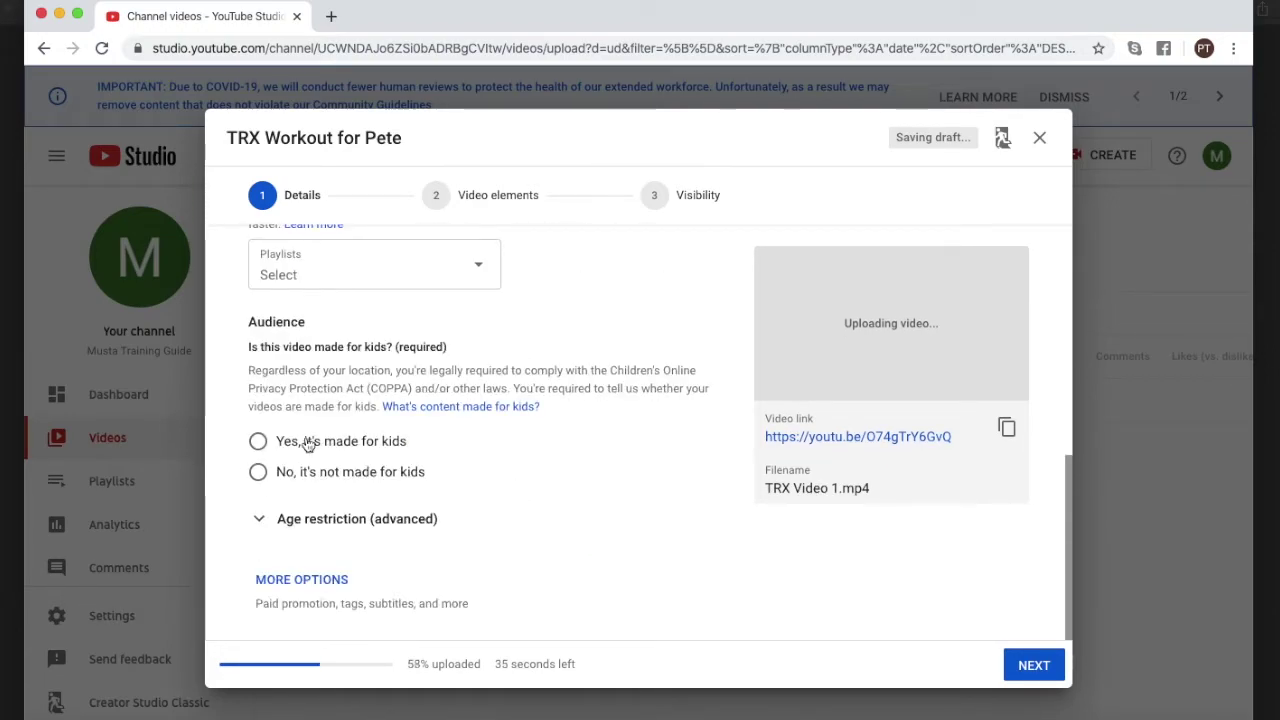
click(259, 473)
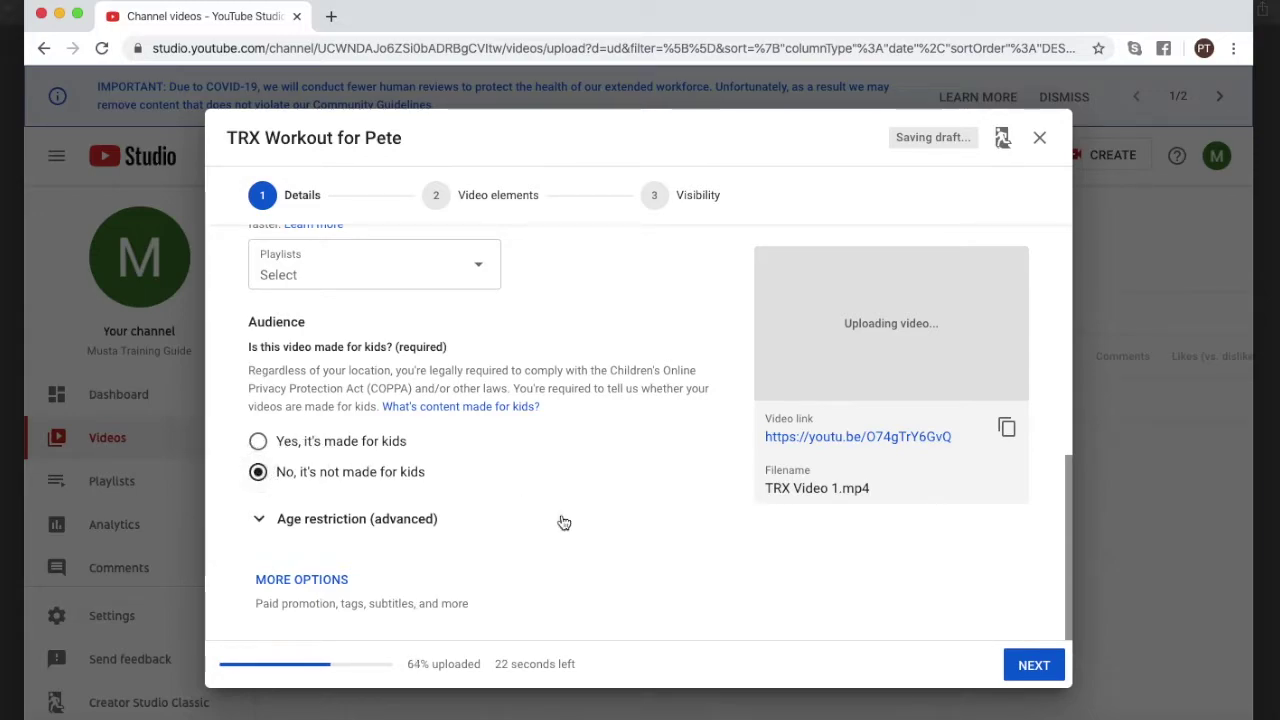
scroll(563, 522, up, 2)
scroll(561, 520, down, 1)
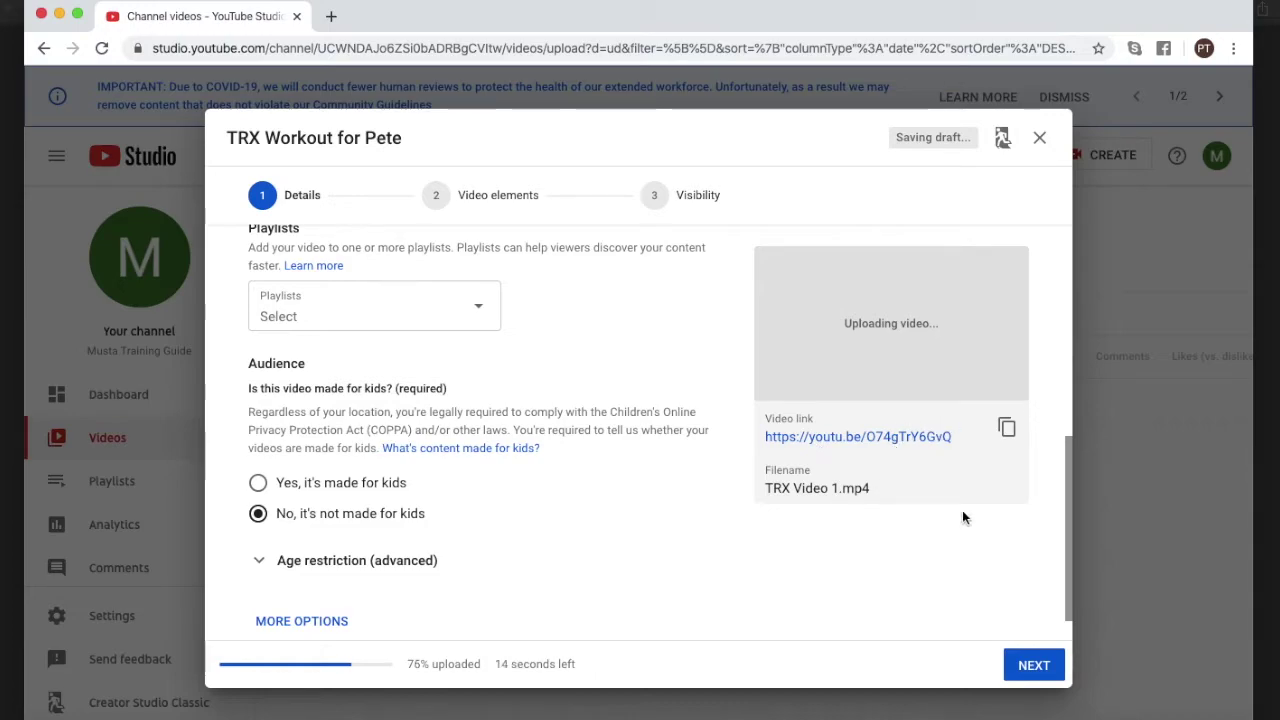
scroll(520, 389, up, 5)
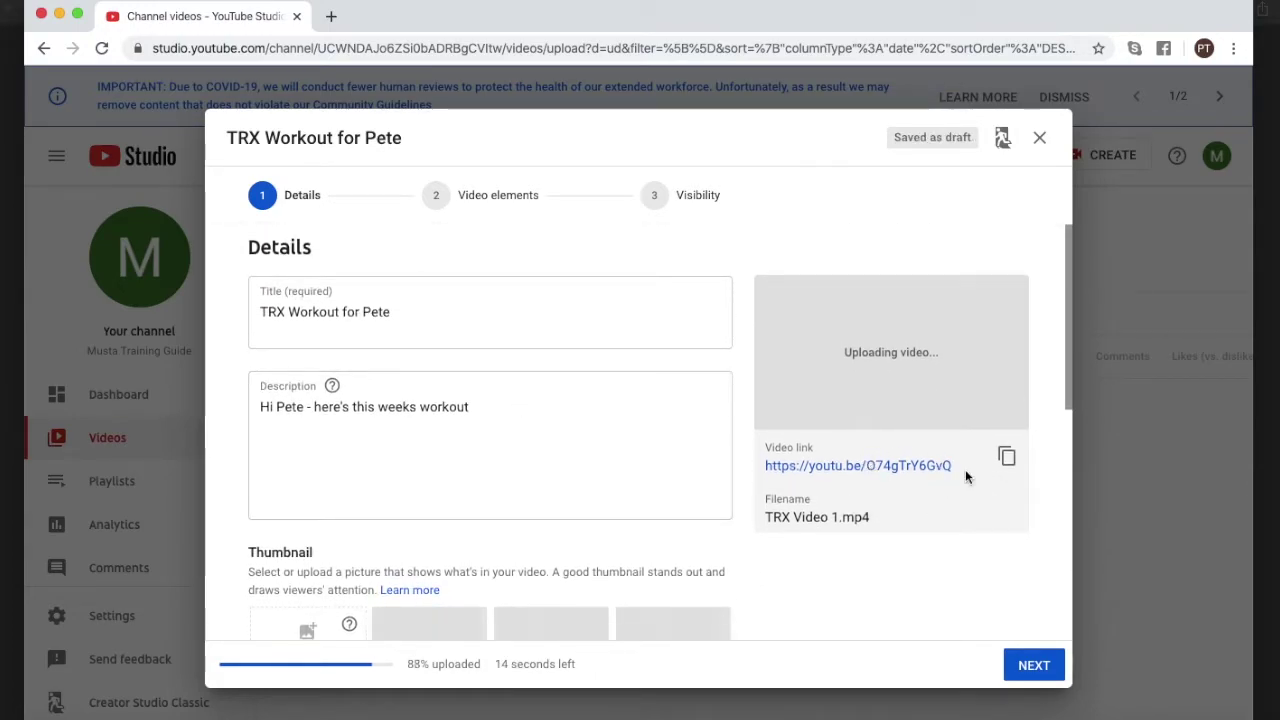
scroll(480, 528, down, 4)
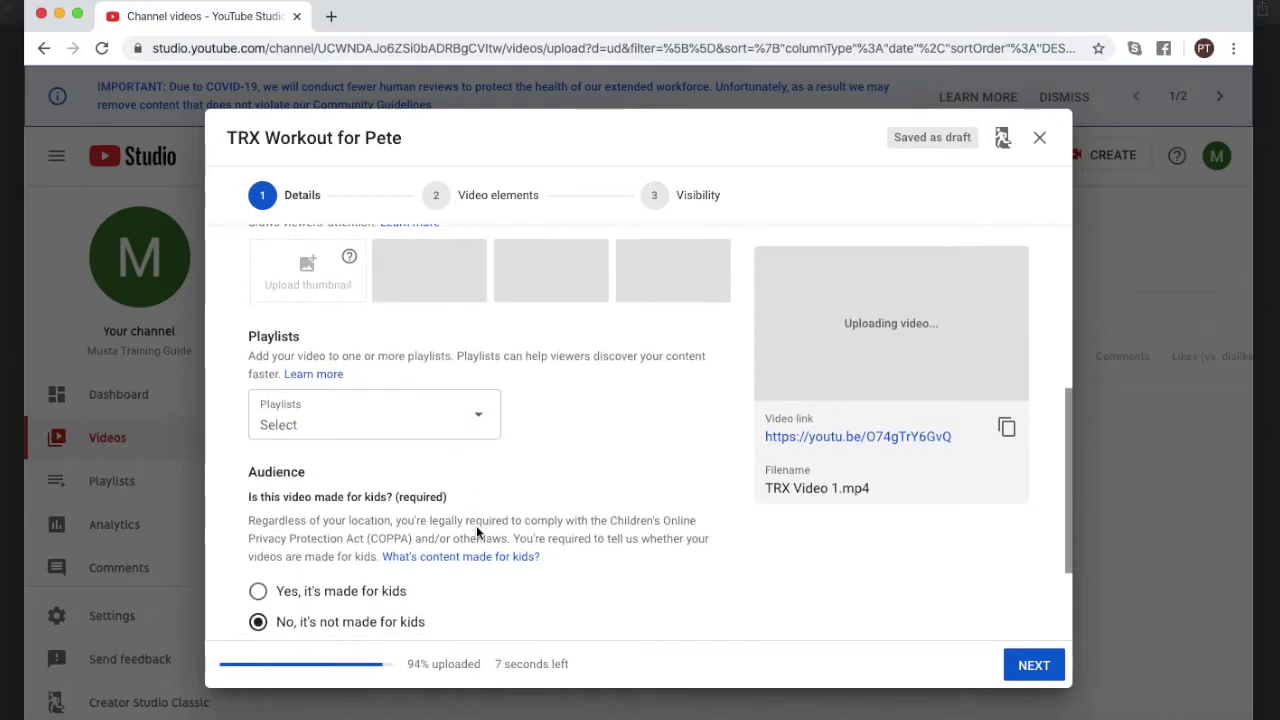
scroll(477, 532, down, 2)
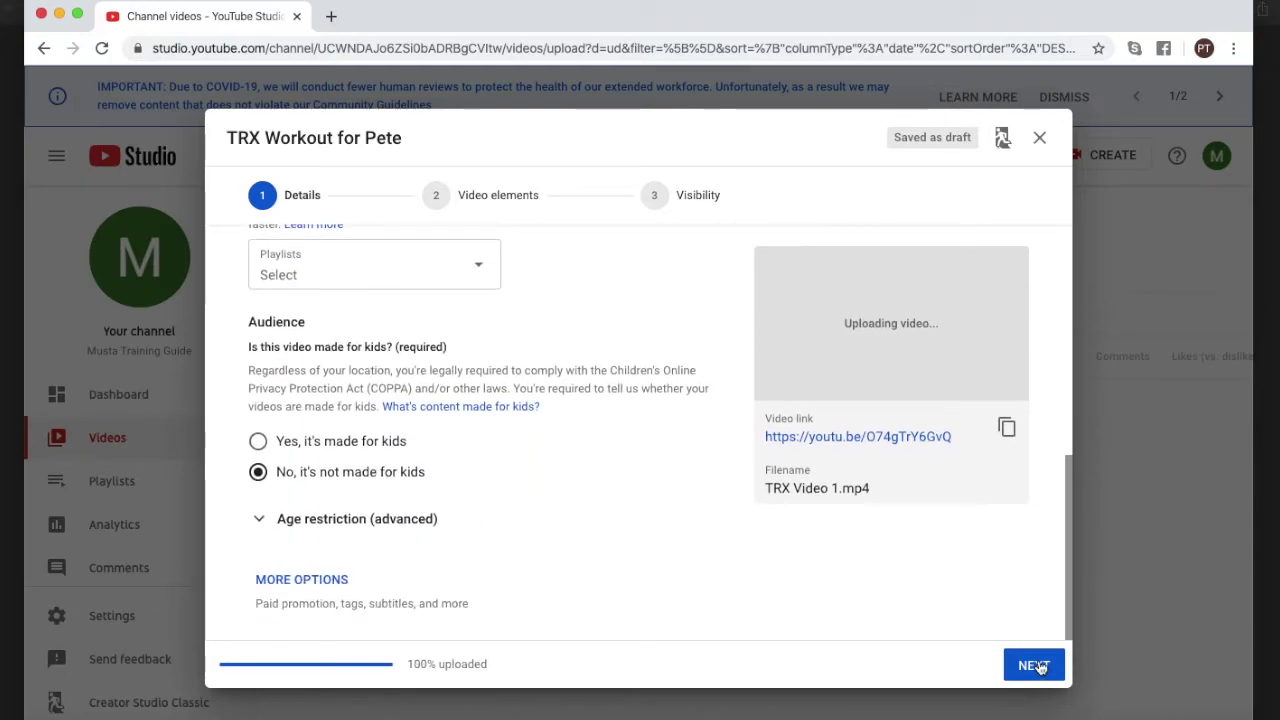
click(1036, 666)
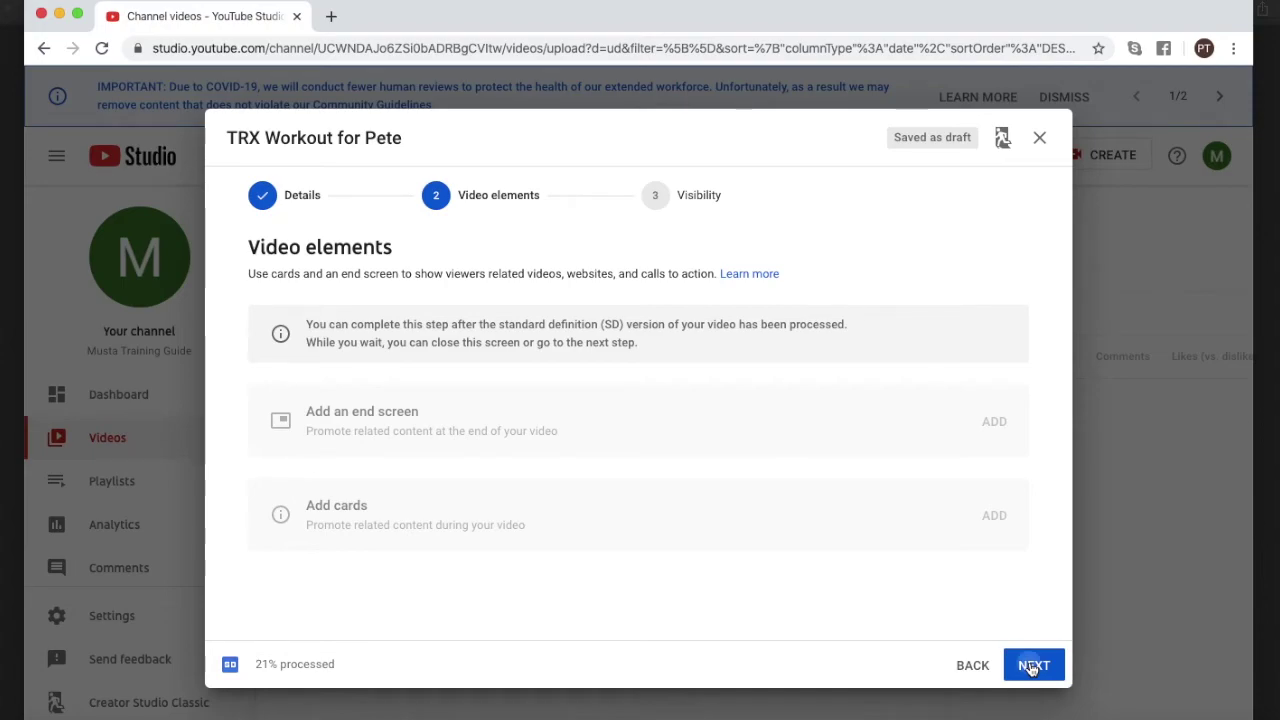
click(1033, 666)
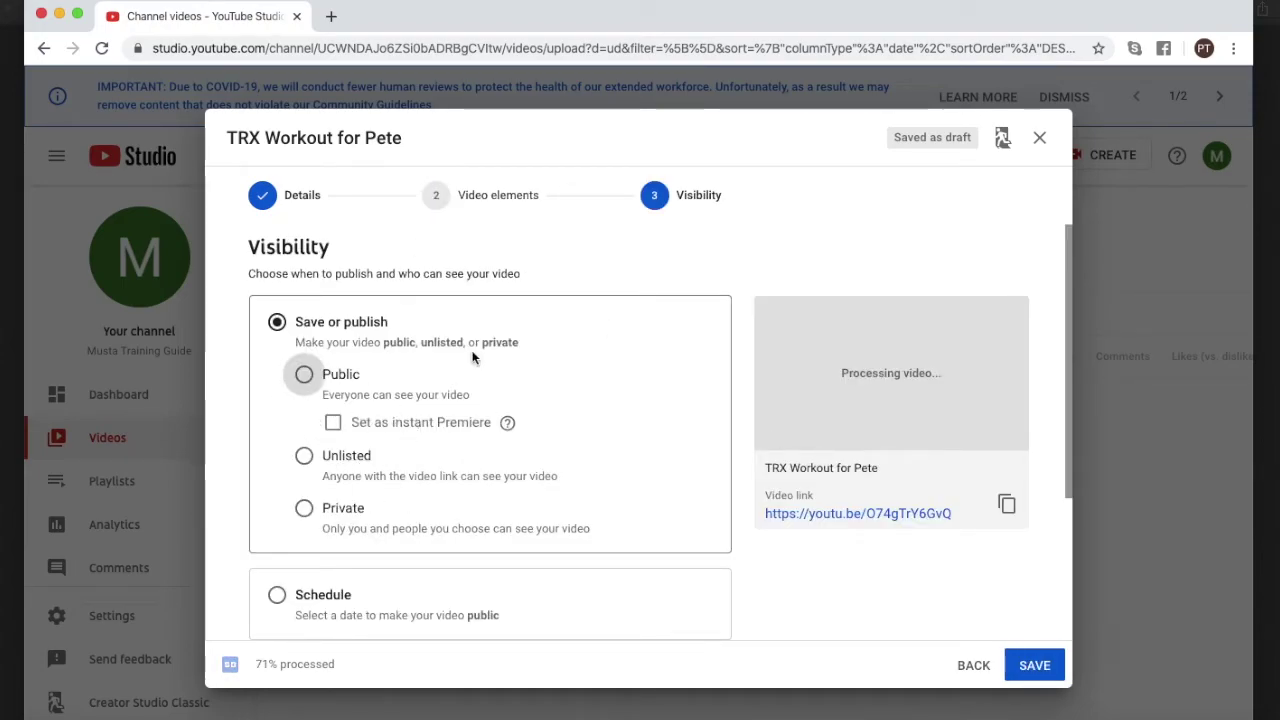
Step: Set the video's visibility to Unlisted, save it and return to the list of channel videos
click(306, 377)
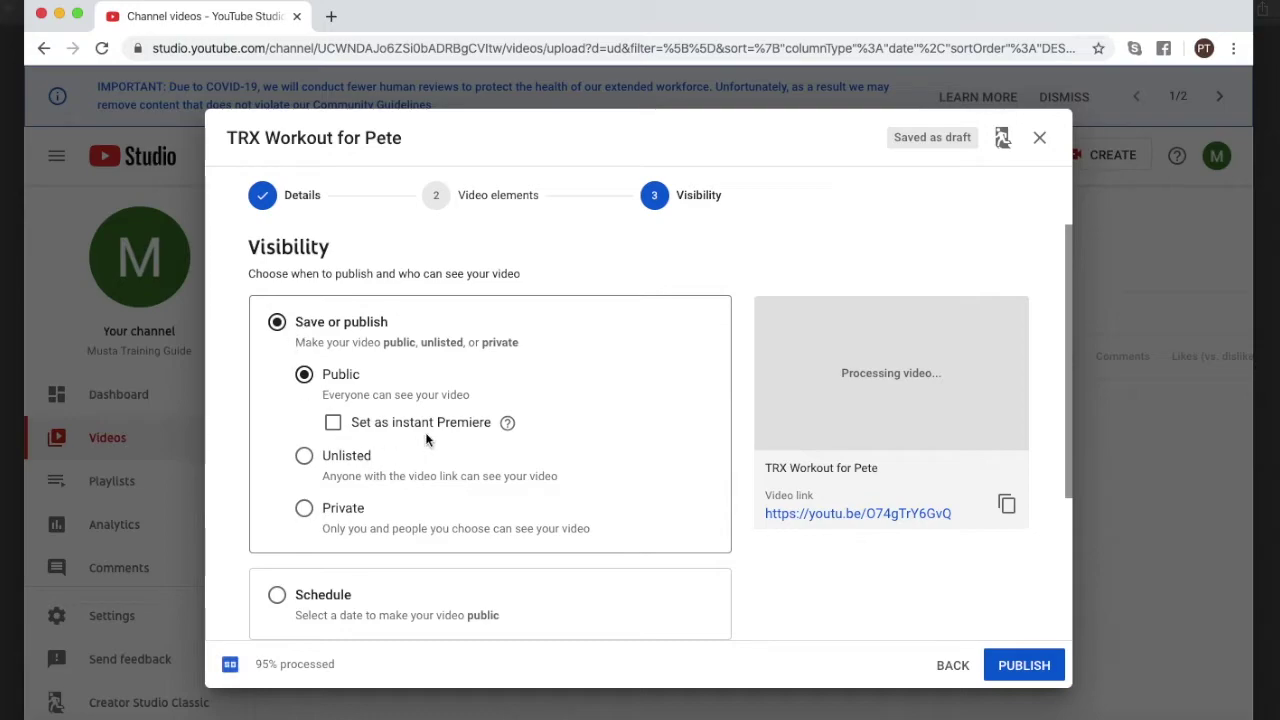
click(304, 455)
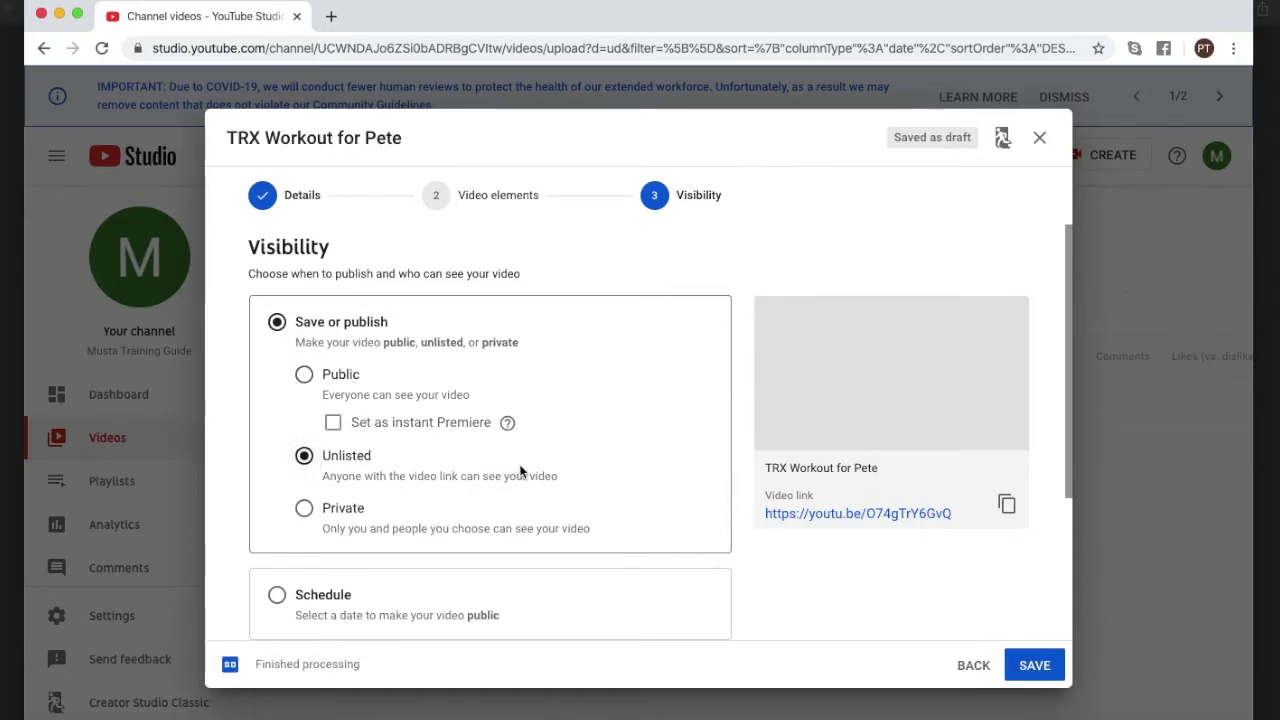
scroll(520, 472, down, 1)
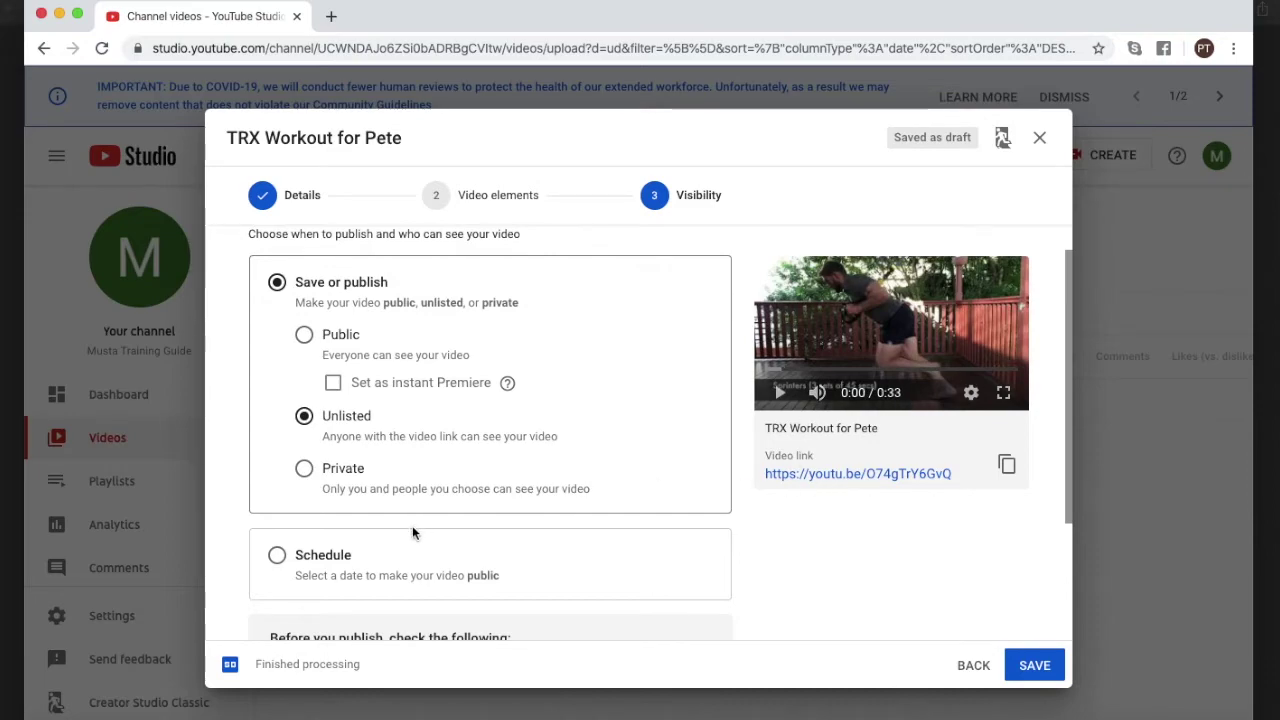
scroll(412, 540, down, 3)
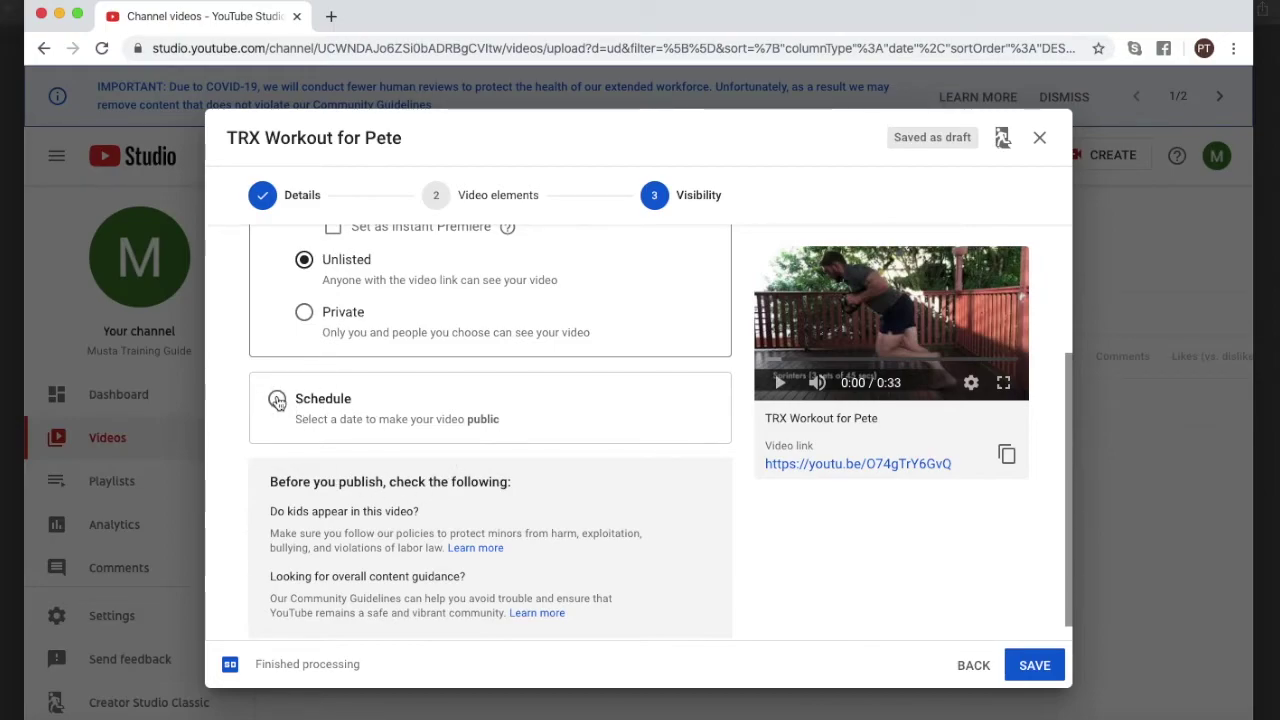
scroll(622, 570, down, 1)
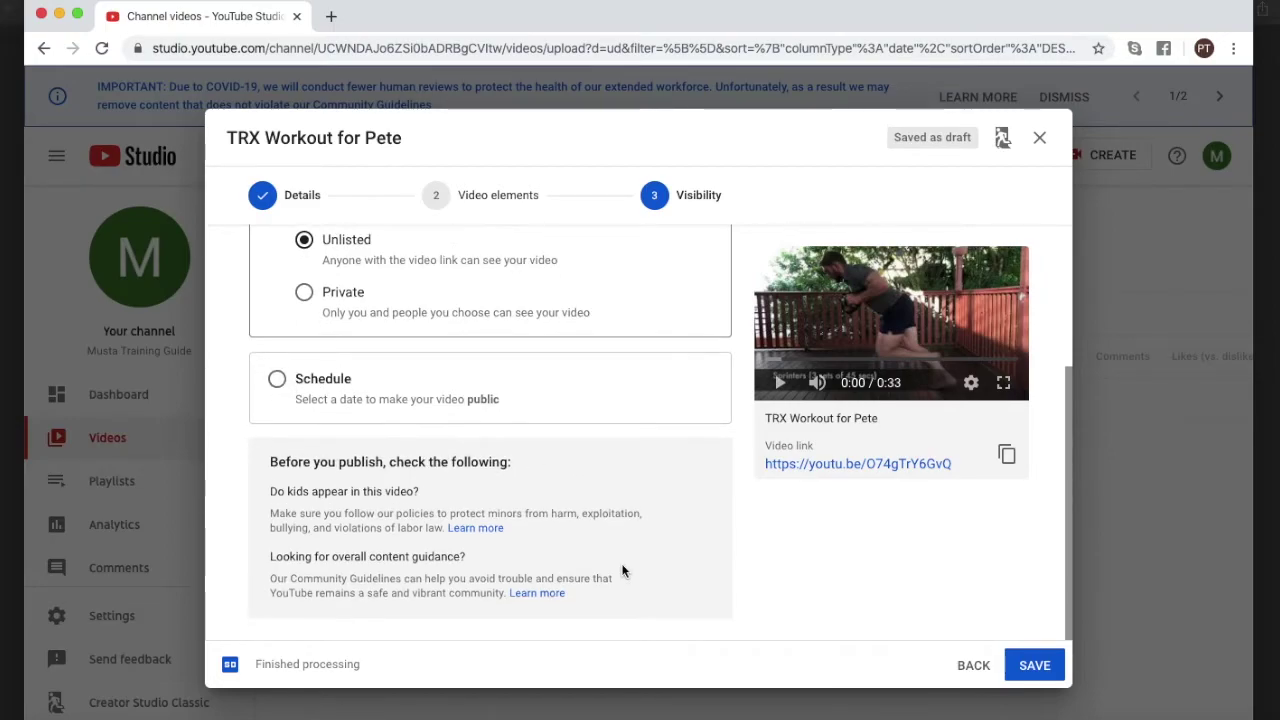
click(1033, 670)
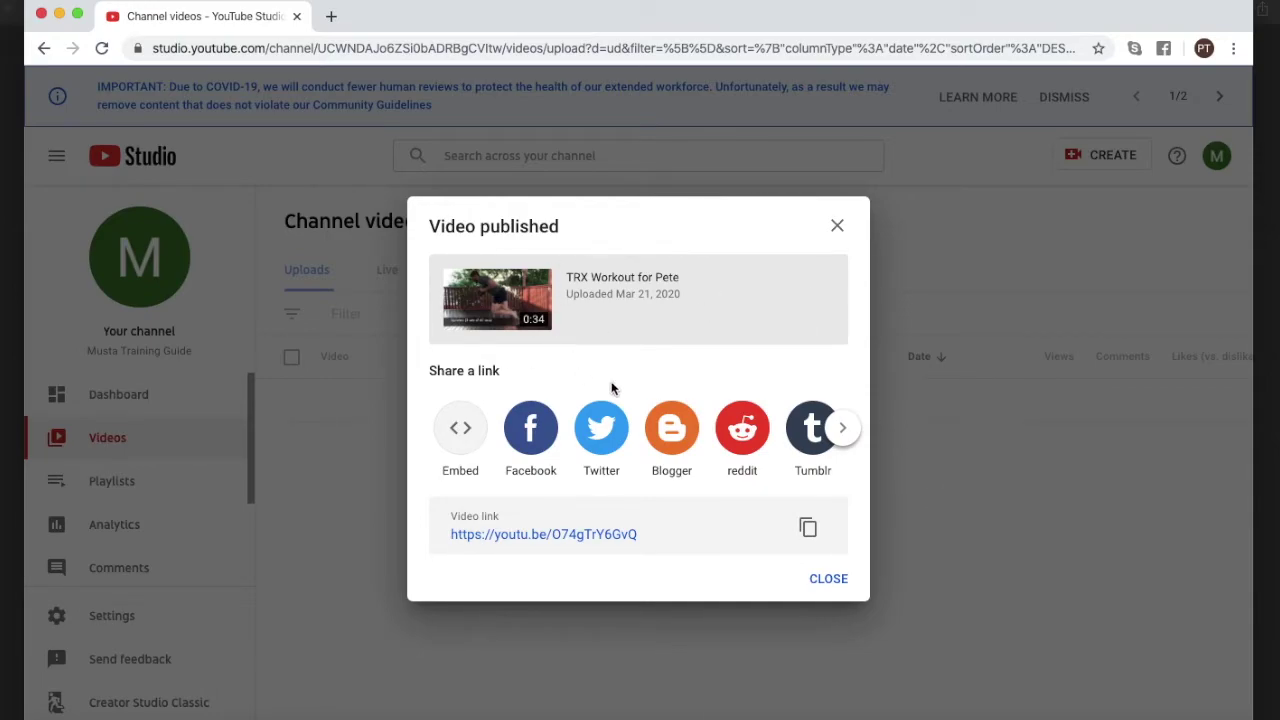
click(828, 580)
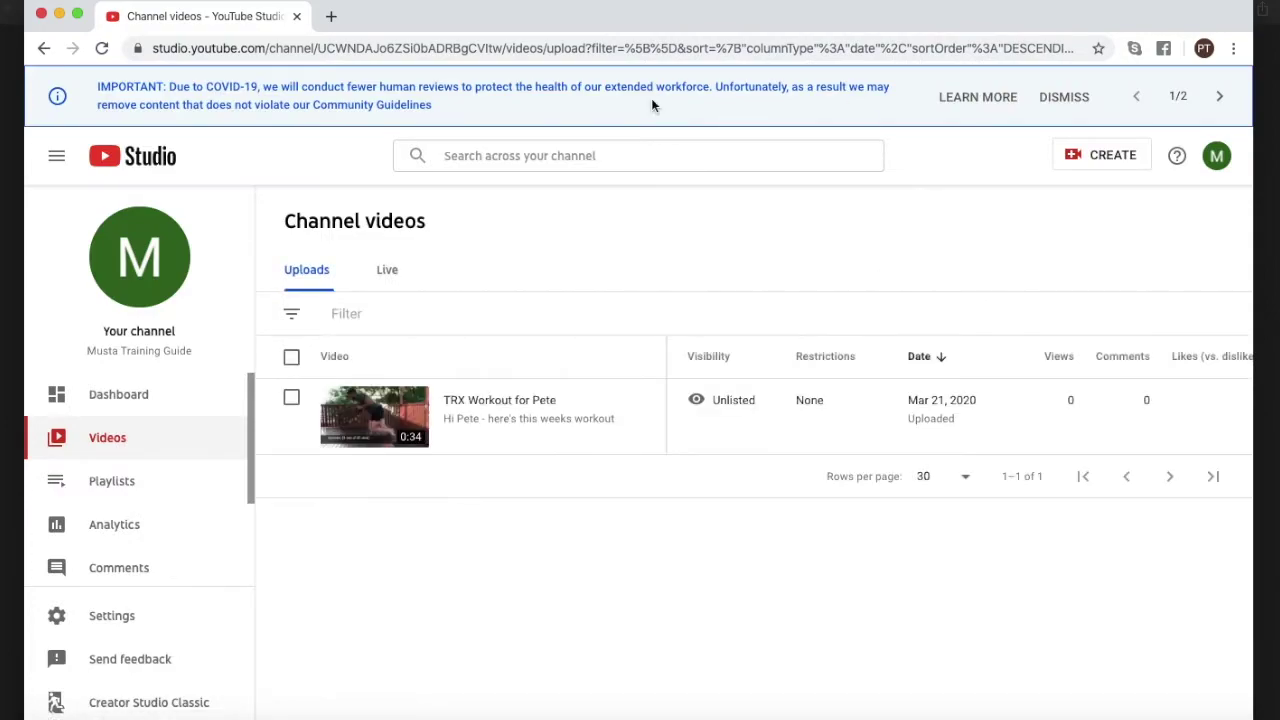